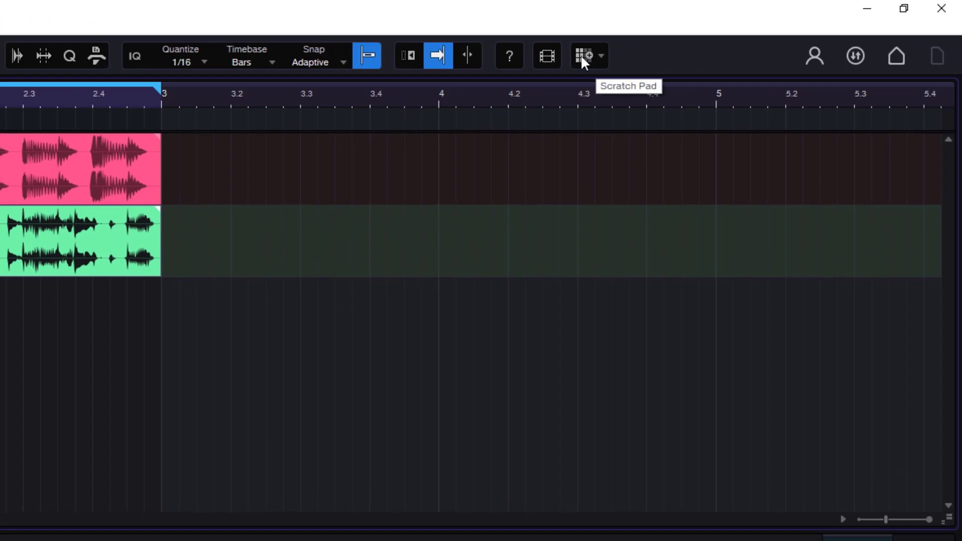
- Open a scratch pad beside the arrangement and widen its pane
left_click(582, 55)
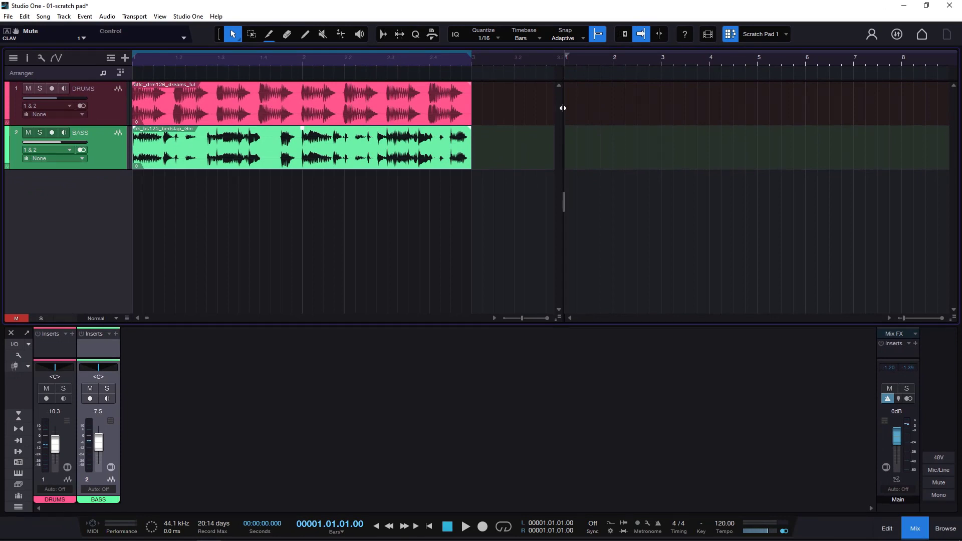
left_click_drag(562, 108, 491, 111)
- Place the playback cursor alternately in the arrangement and scratch pad timelines to switch the active one
left_click(264, 56)
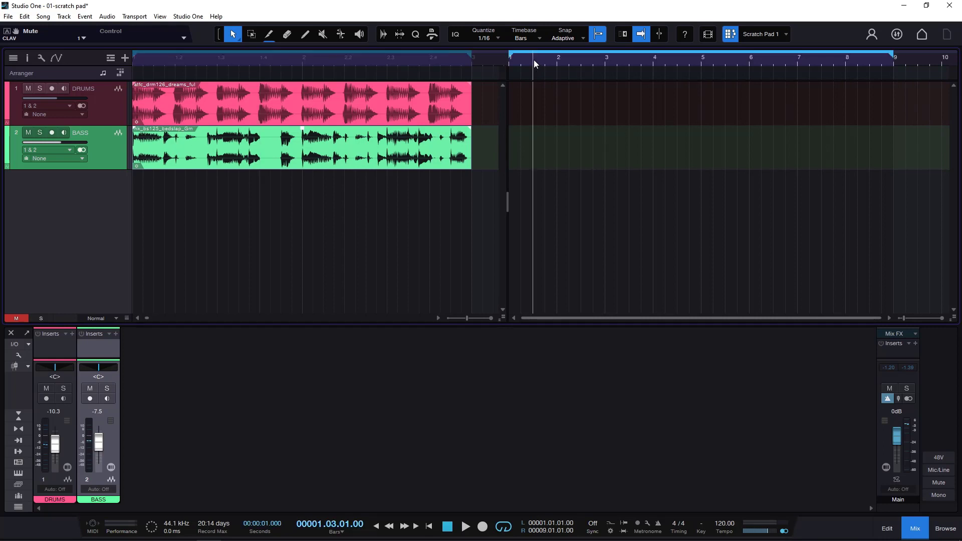
left_click(387, 59)
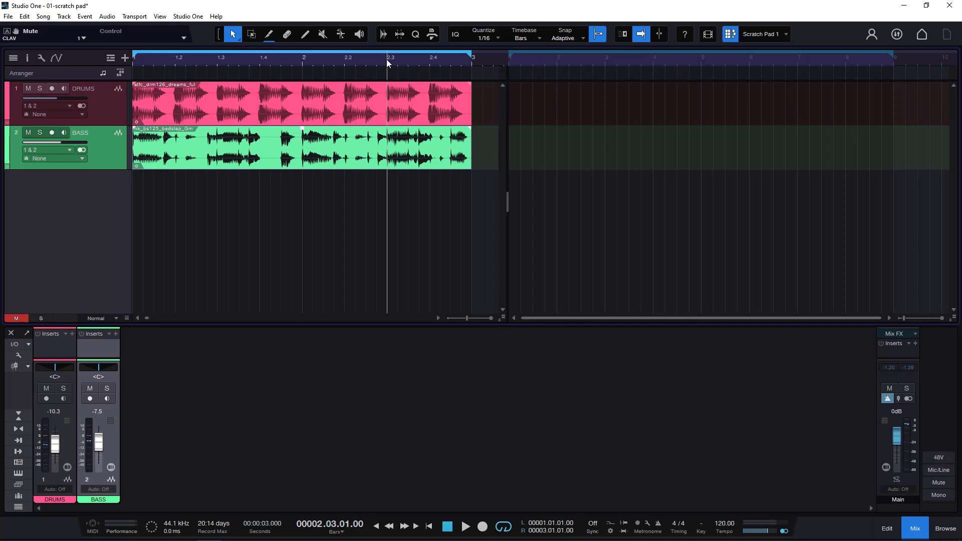
left_click(538, 60)
left_click(301, 58)
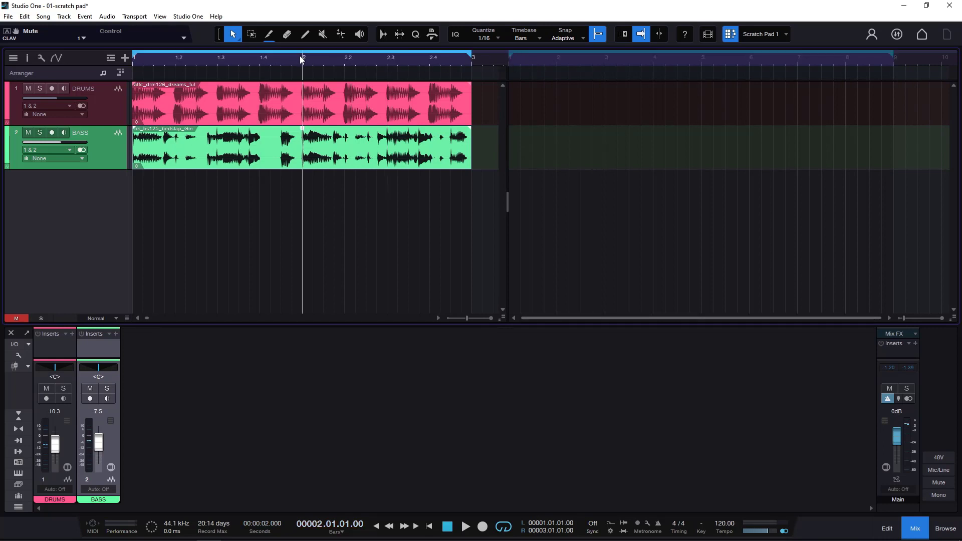
- Play the arrangement from bar 2, and play the empty scratch pad on its own timeline
key("space")
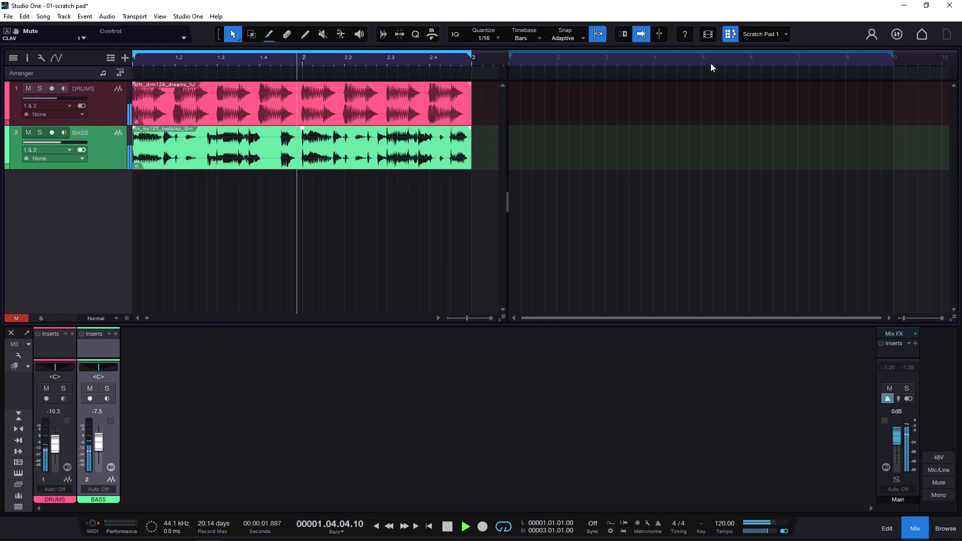
key("space")
left_click(564, 61)
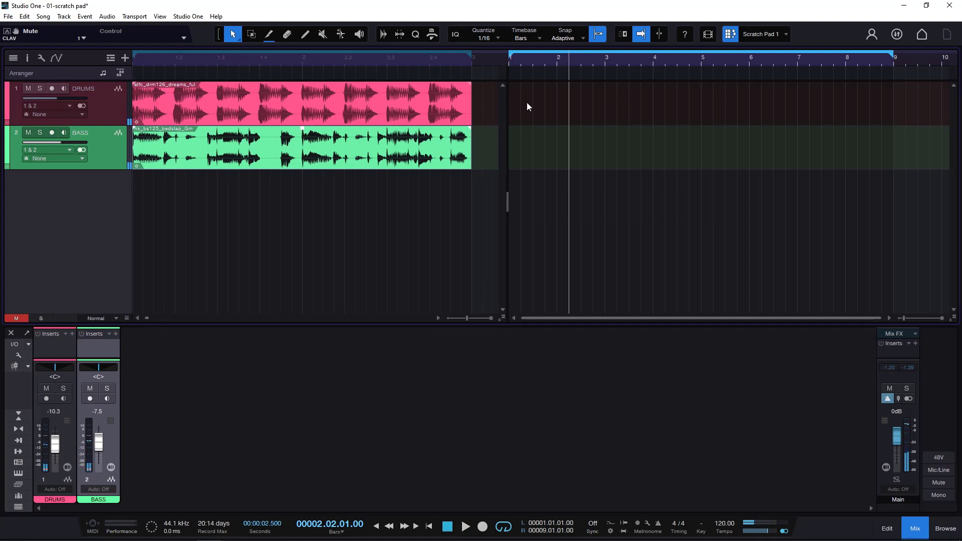
key("space")
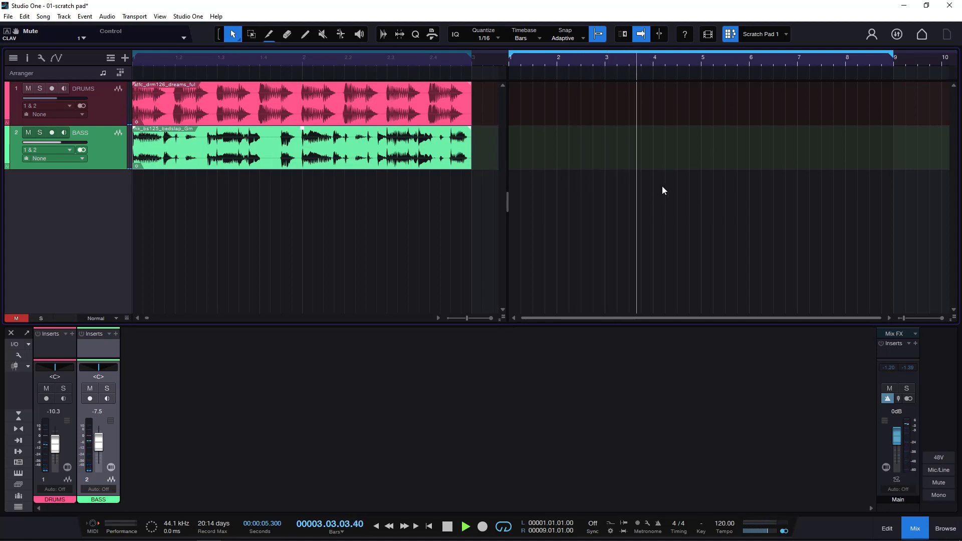
key("space")
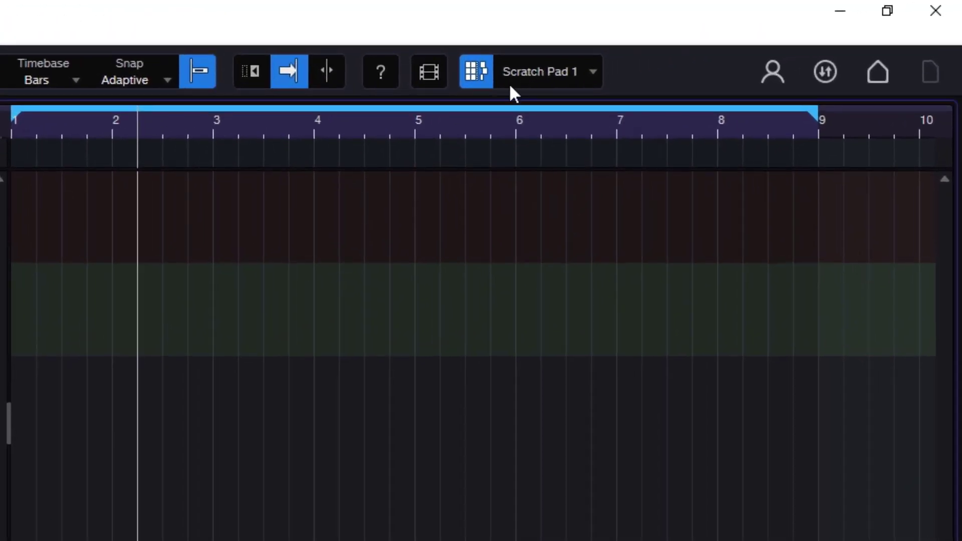
- Add two more scratch pads to the song
left_click(593, 73)
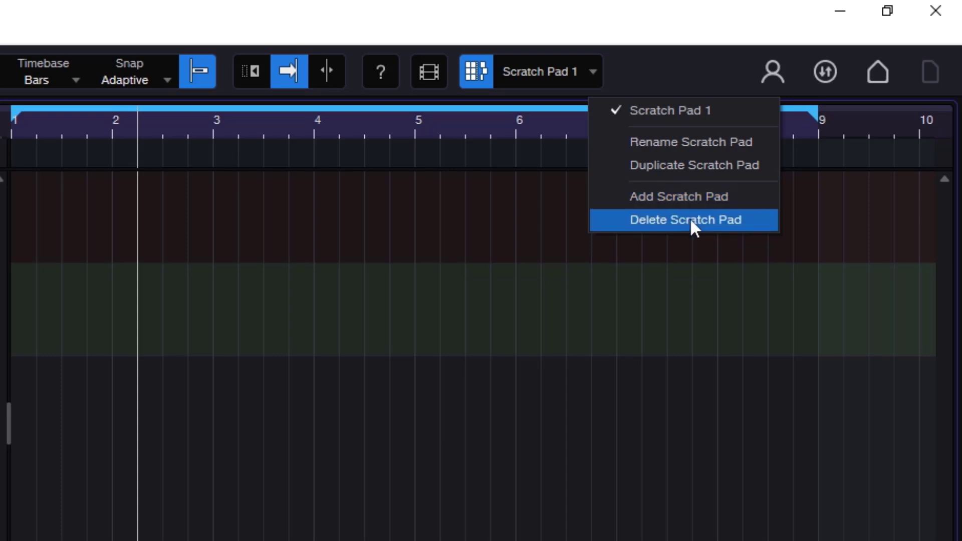
left_click(682, 200)
left_click(588, 79)
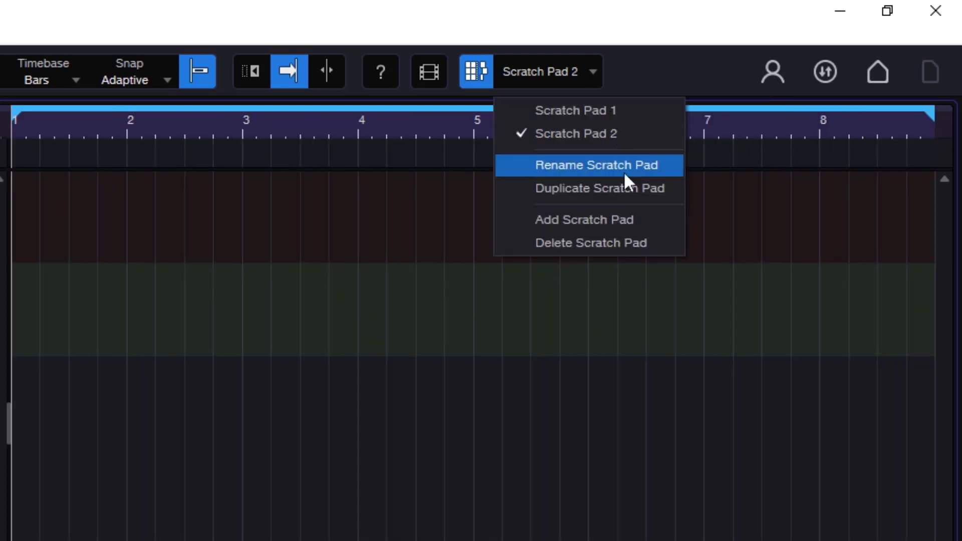
left_click(621, 220)
- Delete Scratch Pad 3 and Scratch Pad 2
left_click(557, 70)
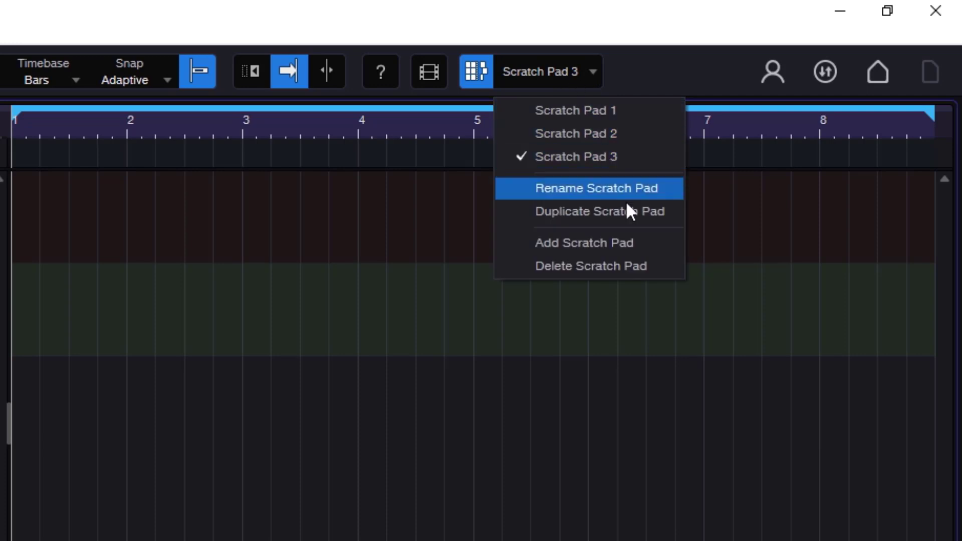
left_click(608, 258)
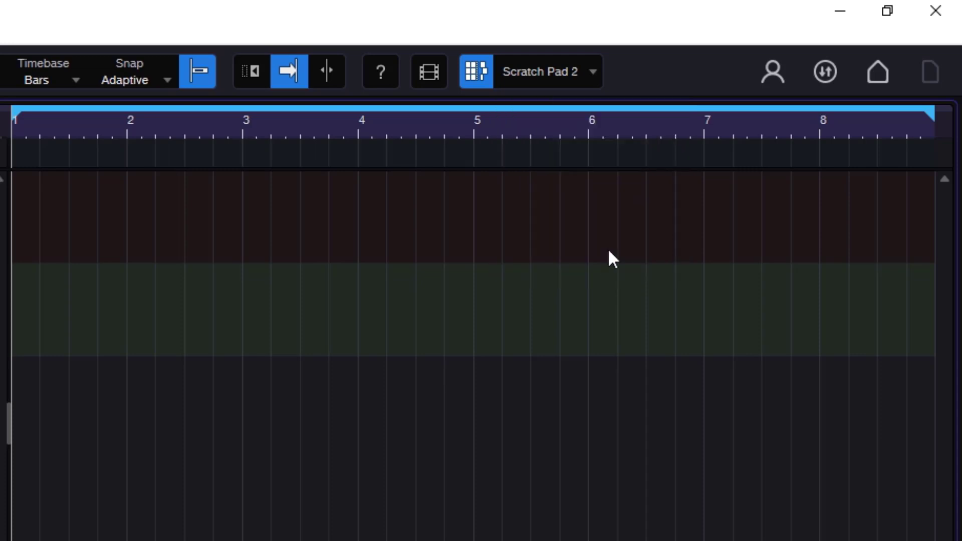
left_click(582, 75)
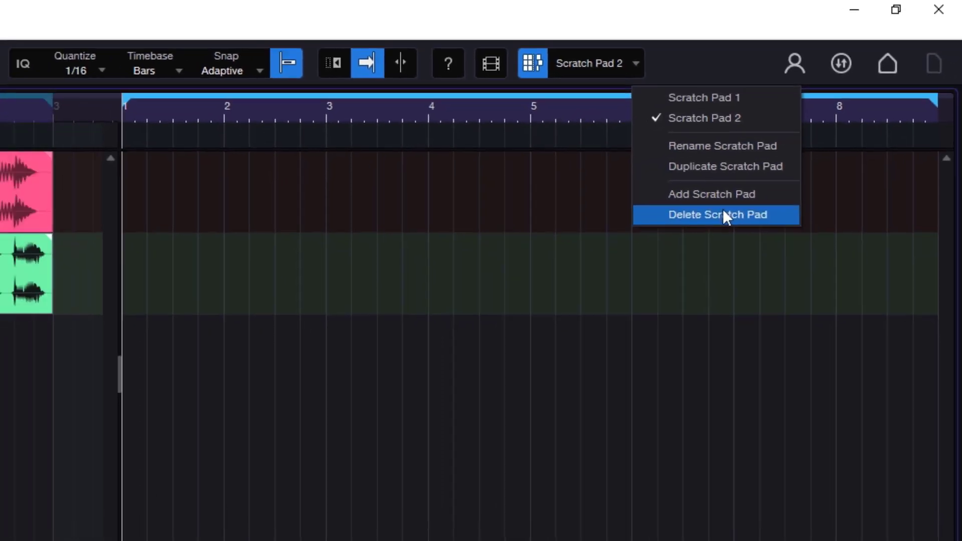
left_click(689, 243)
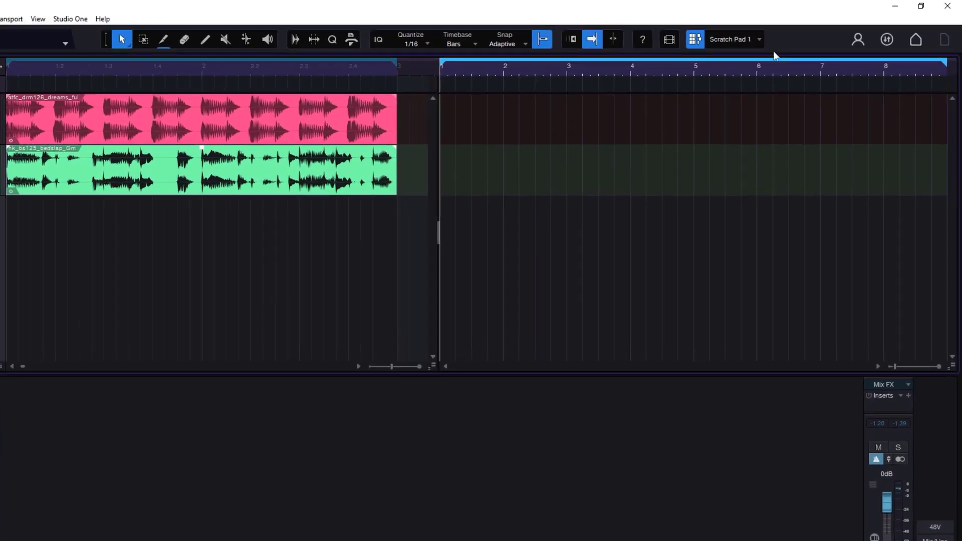
- Rename Scratch Pad 1 to "variation one"
left_click(786, 34)
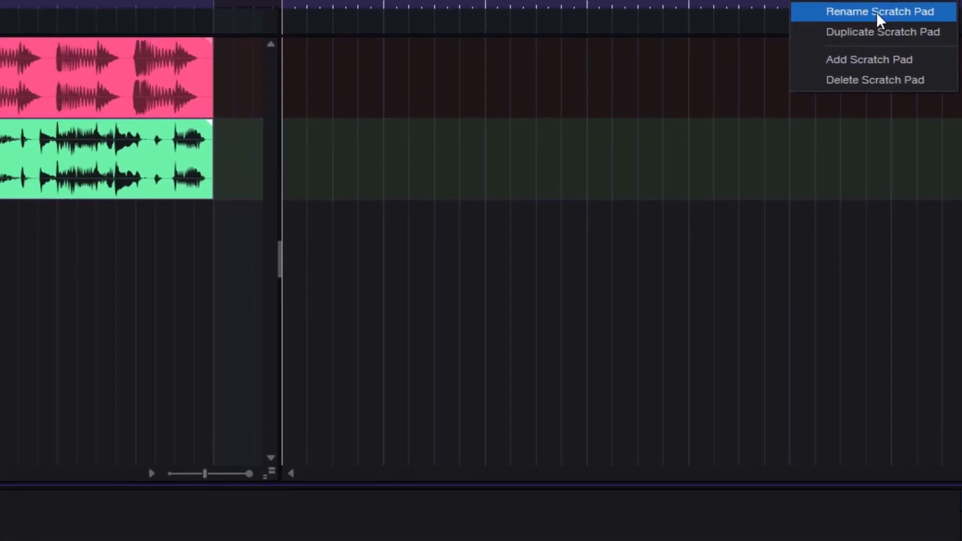
left_click(720, 125)
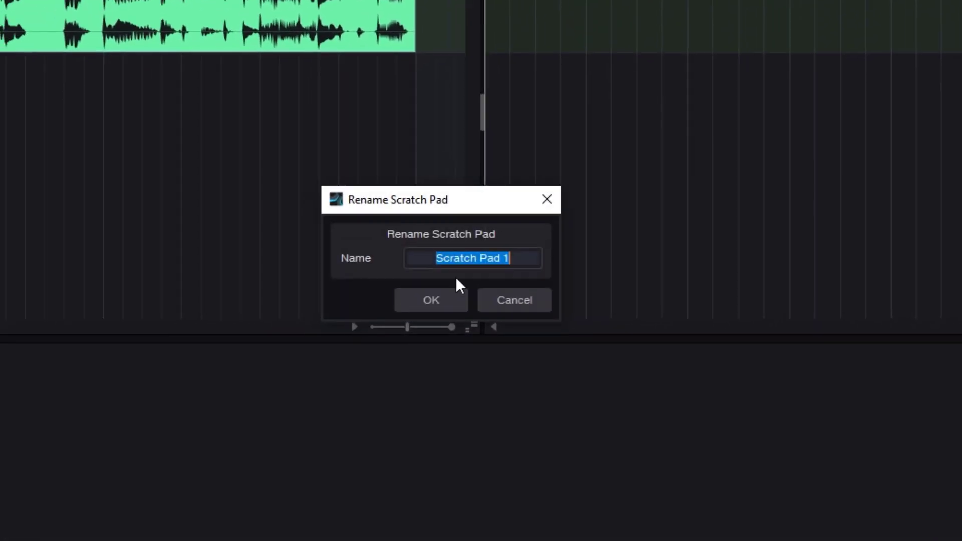
type("var")
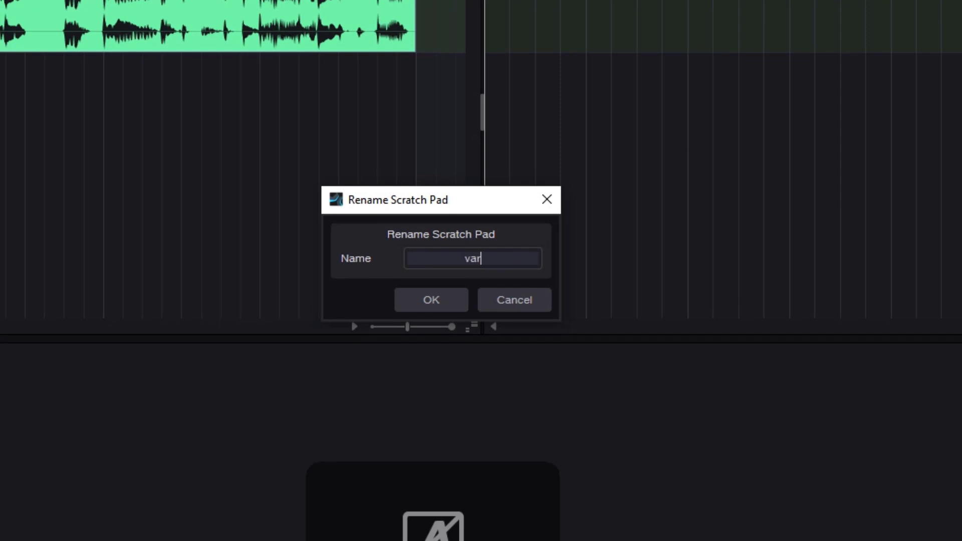
type("iation ")
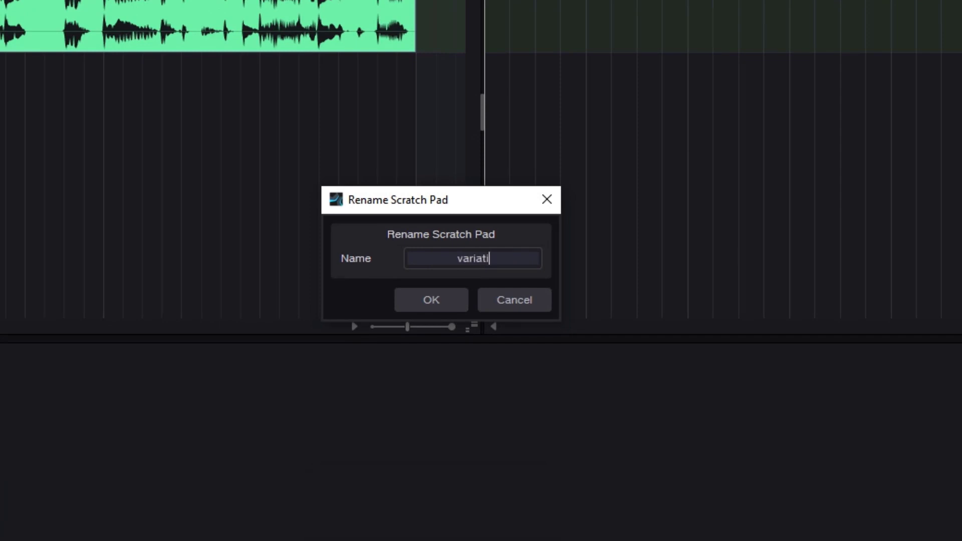
type("one")
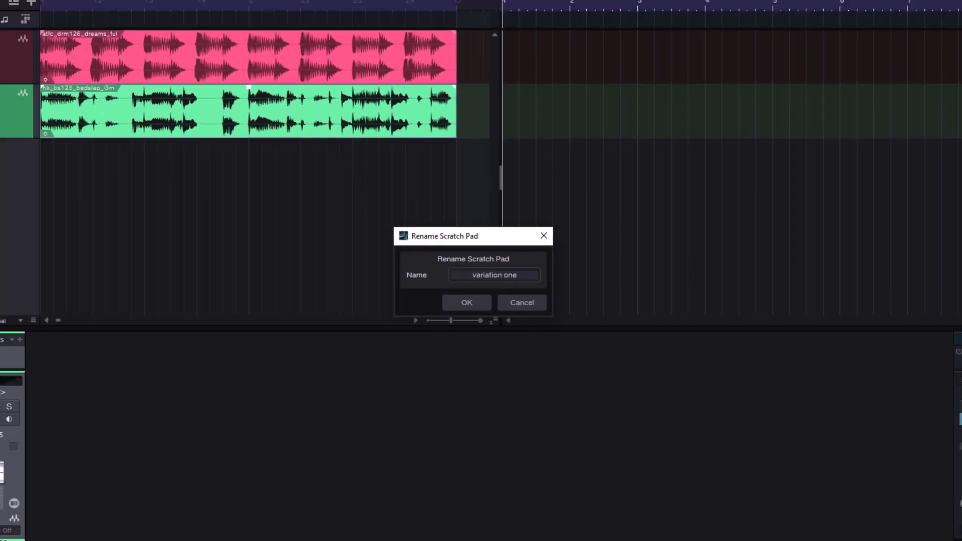
key("Return")
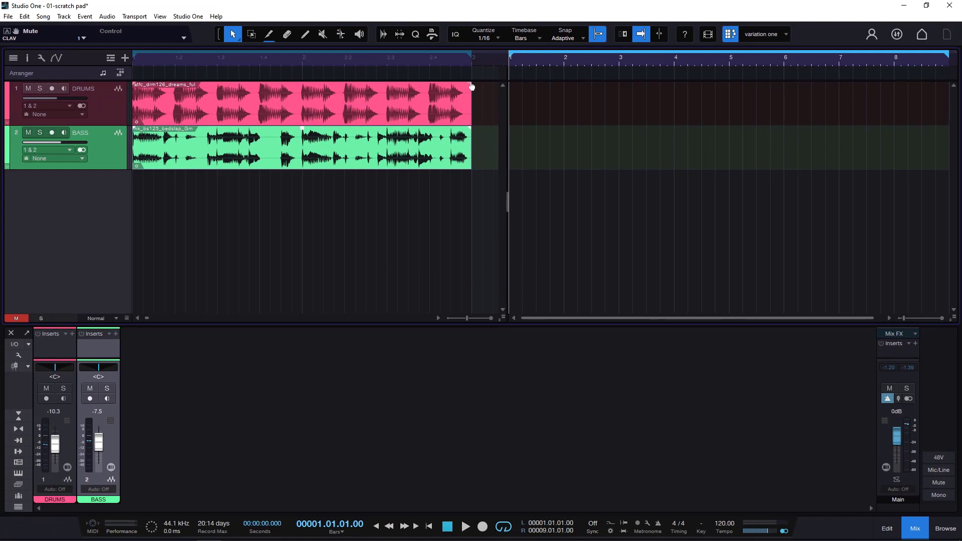
- Play the arrangement and audition the DRUMS track in solo, clearing the solo when done
left_click(198, 56)
key("space")
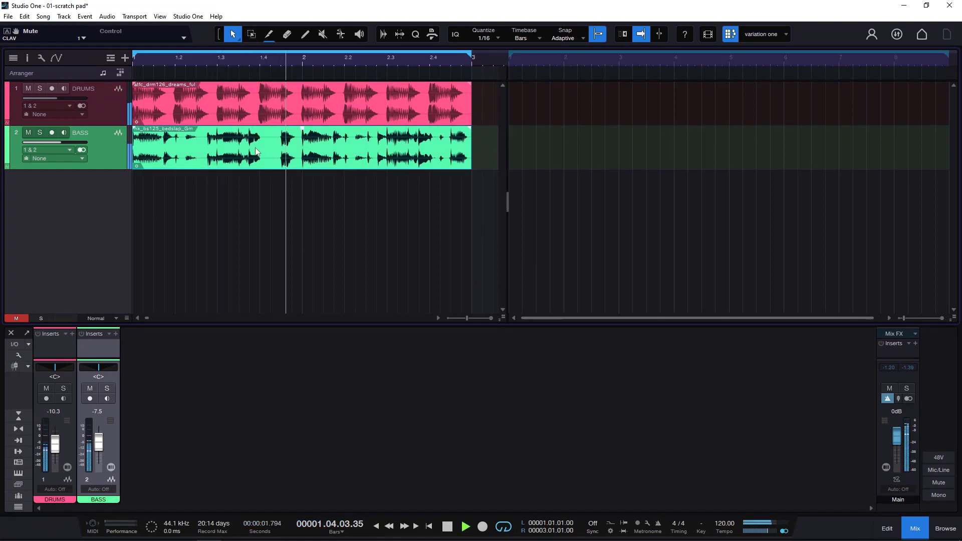
left_click(195, 97)
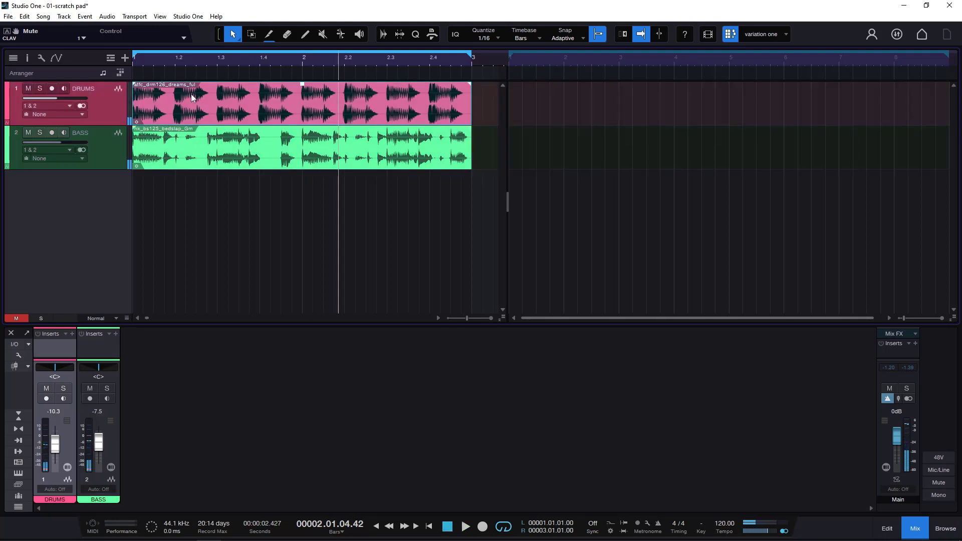
left_click(40, 89)
key("space")
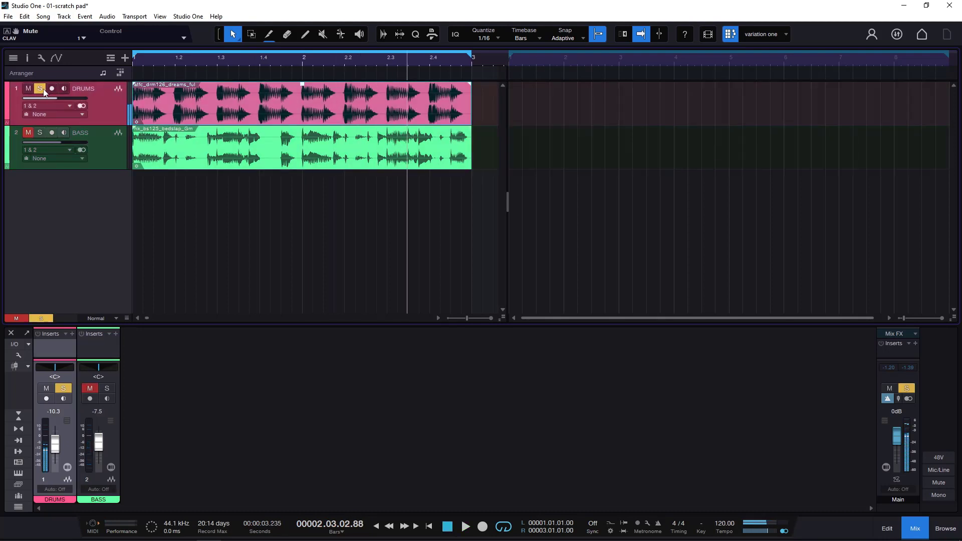
left_click(40, 89)
- Audition the BASS track in solo, and clear its solo after stopping playback
left_click(40, 132)
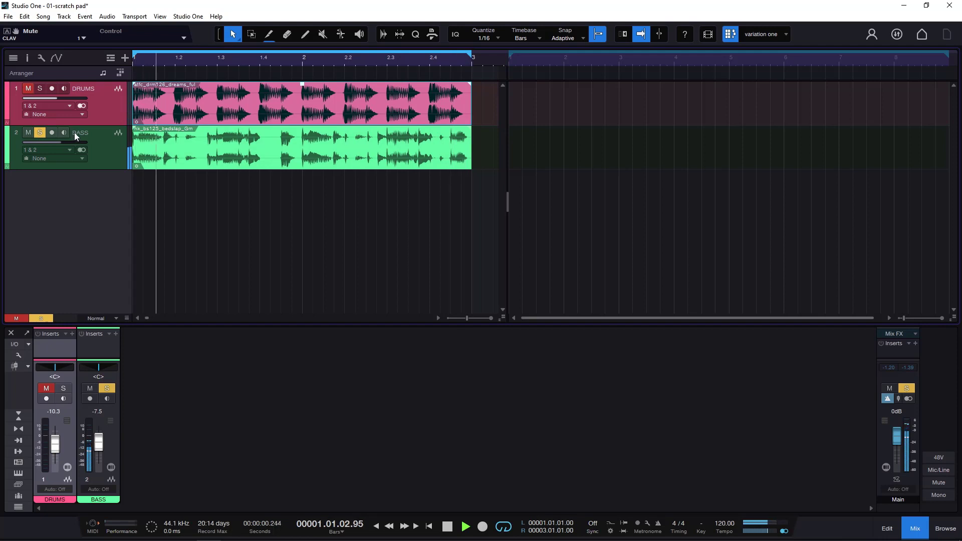
key("space")
left_click(40, 131)
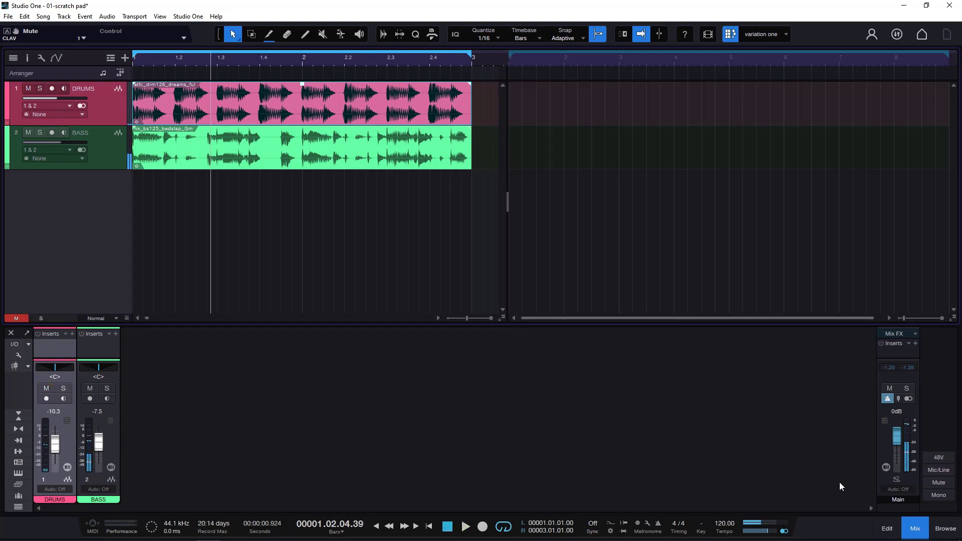
left_click(945, 529)
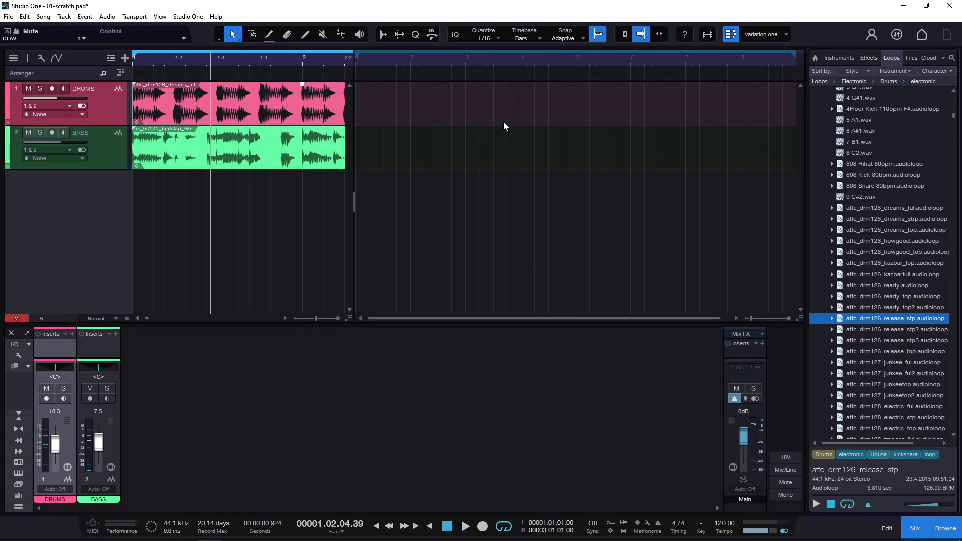
left_click_drag(354, 115, 490, 122)
left_click(946, 528)
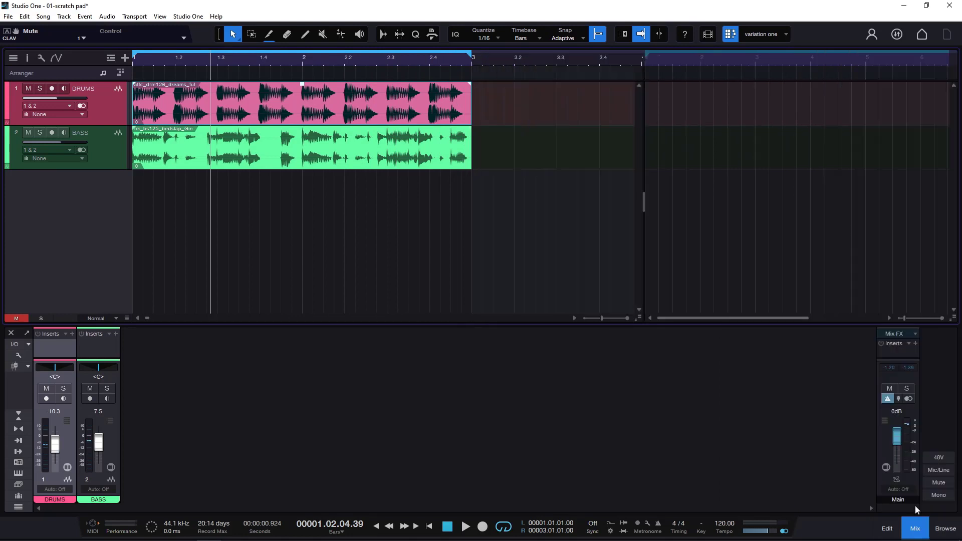
left_click_drag(644, 136, 498, 136)
- Copy the bass and drum events from the arrangement into the scratch pad, both starting at bar 1
left_click(269, 160)
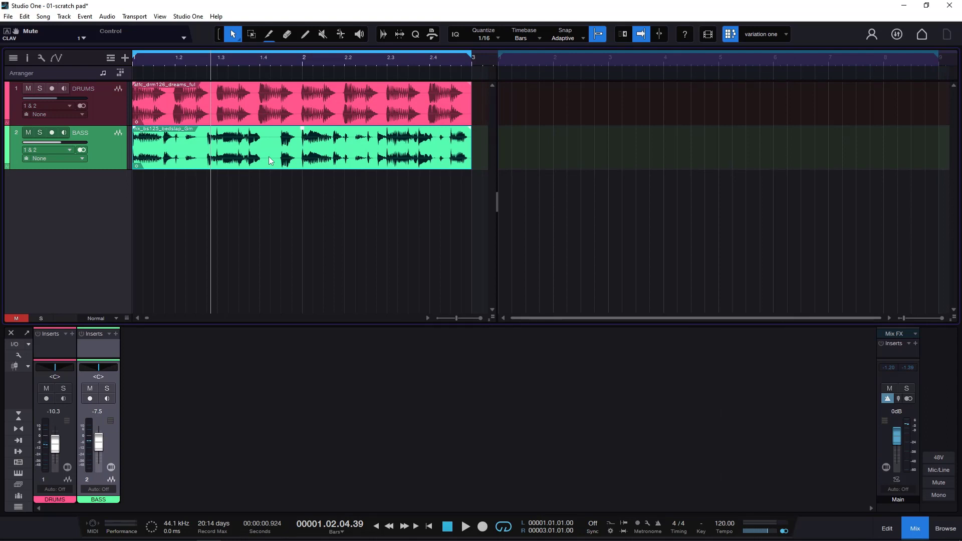
left_click_drag(269, 158, 538, 159)
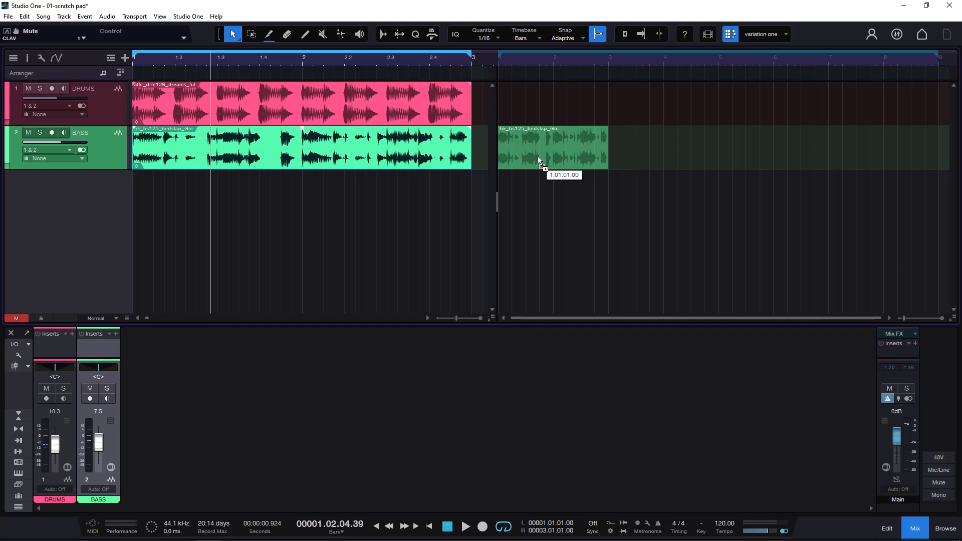
left_click_drag(538, 159, 538, 160)
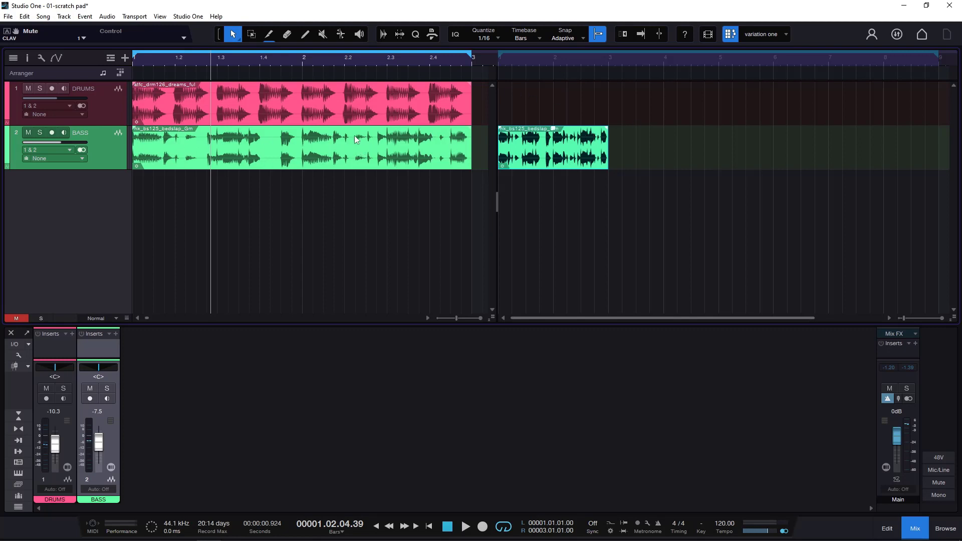
left_click_drag(320, 107, 546, 111)
- Play the arrangement and switch to the scratch pad during playback to compare them, stopping when done
left_click(323, 63)
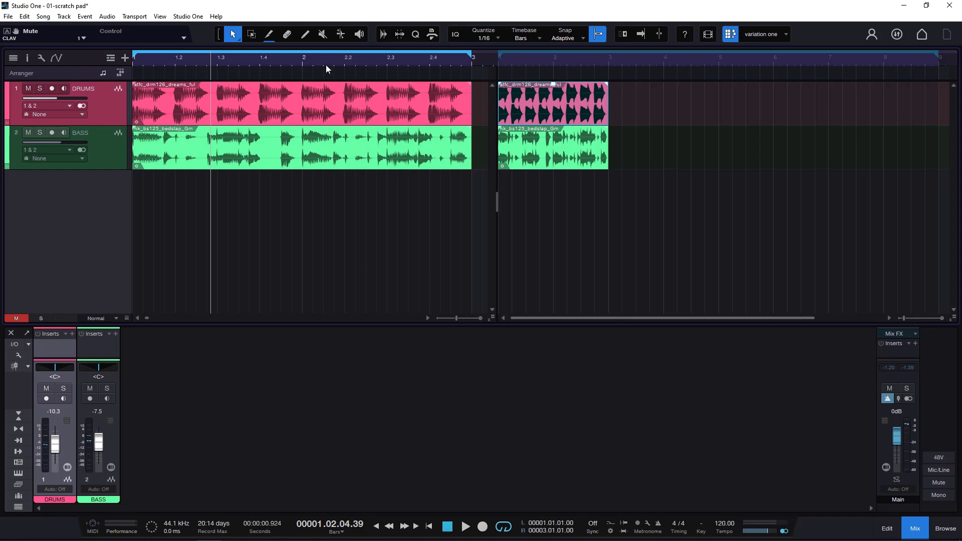
key("space")
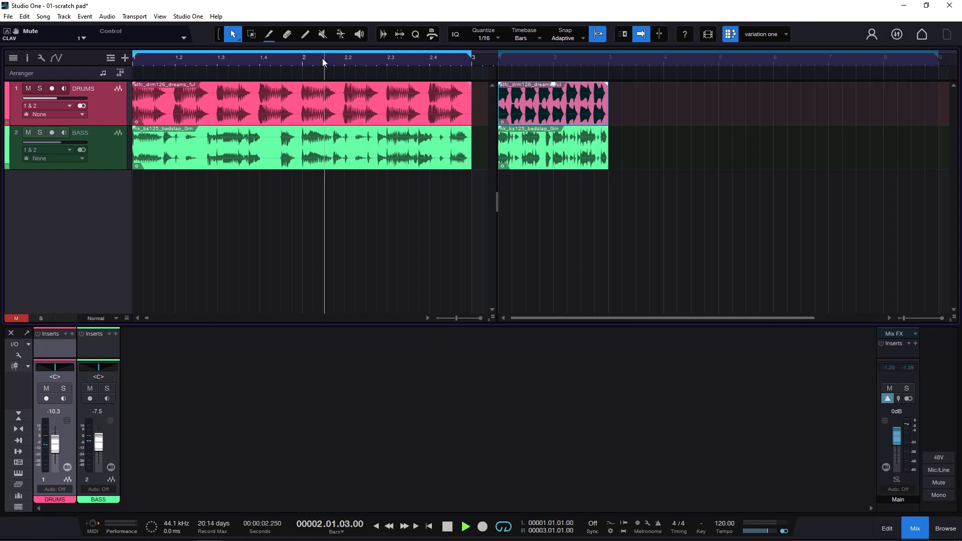
left_click(512, 59)
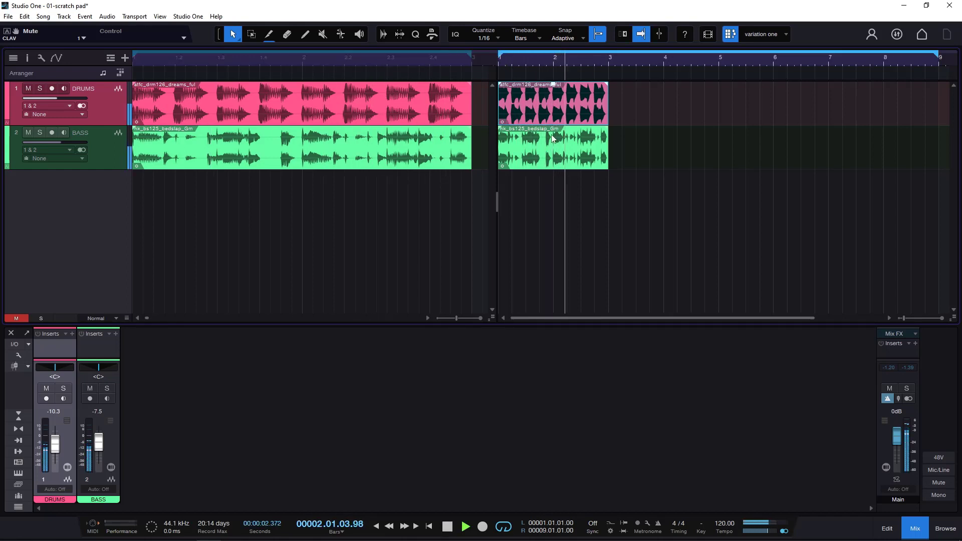
left_click(447, 526)
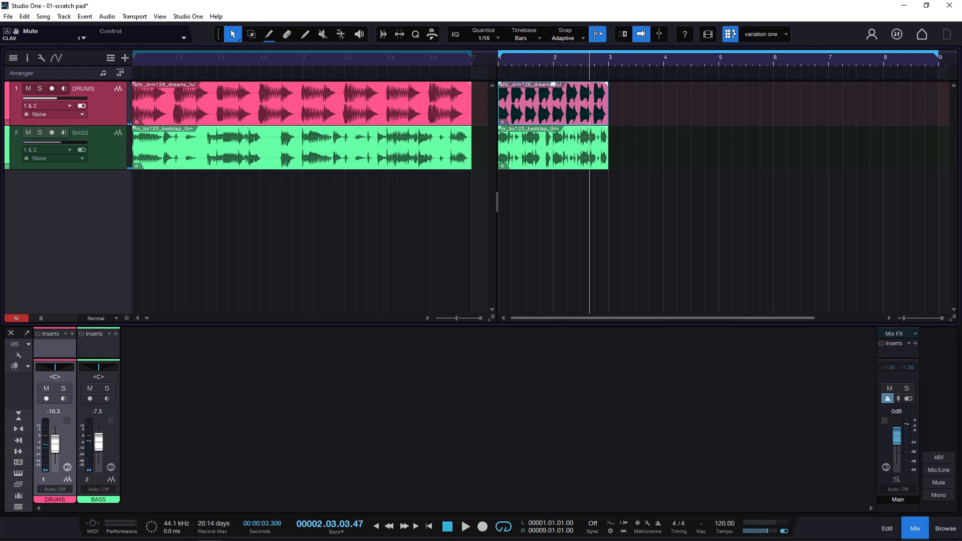
- Shorten the scratch pad's loop range to end at bar 3, and place the playback cursor in the arrangement
left_click_drag(940, 58, 611, 103)
left_click_drag(565, 59, 689, 75)
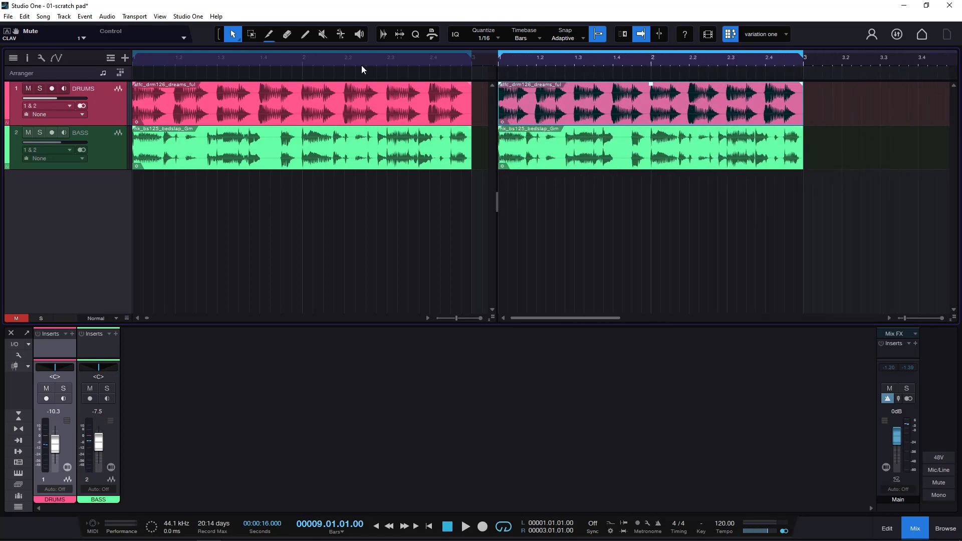
left_click(291, 58)
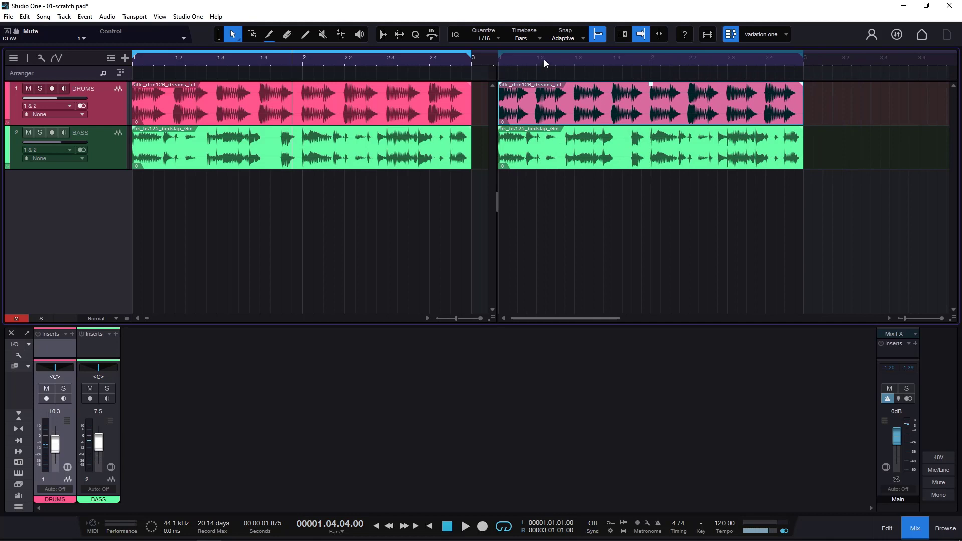
- Play the scratch pad briefly from around beat 1.2 and stop playback
left_click(557, 62)
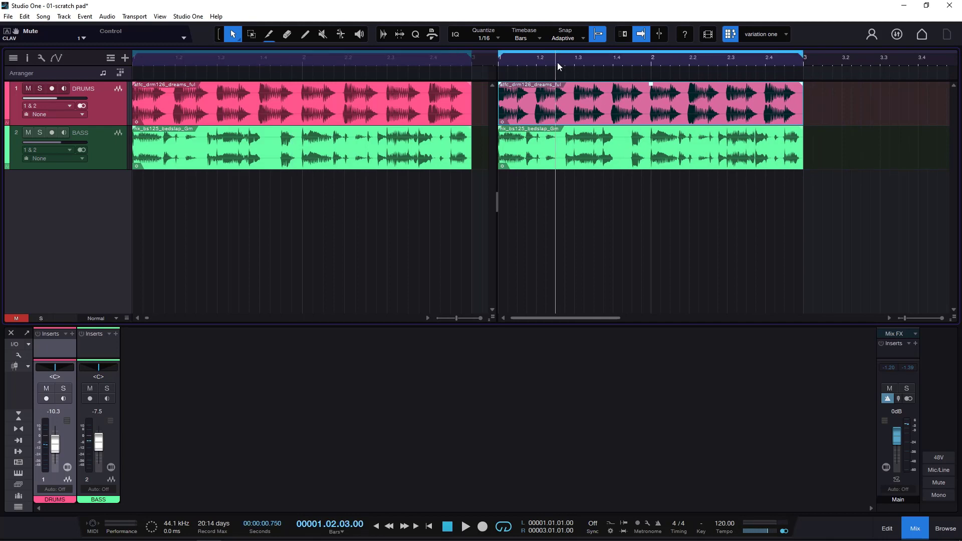
key("space")
key("space")
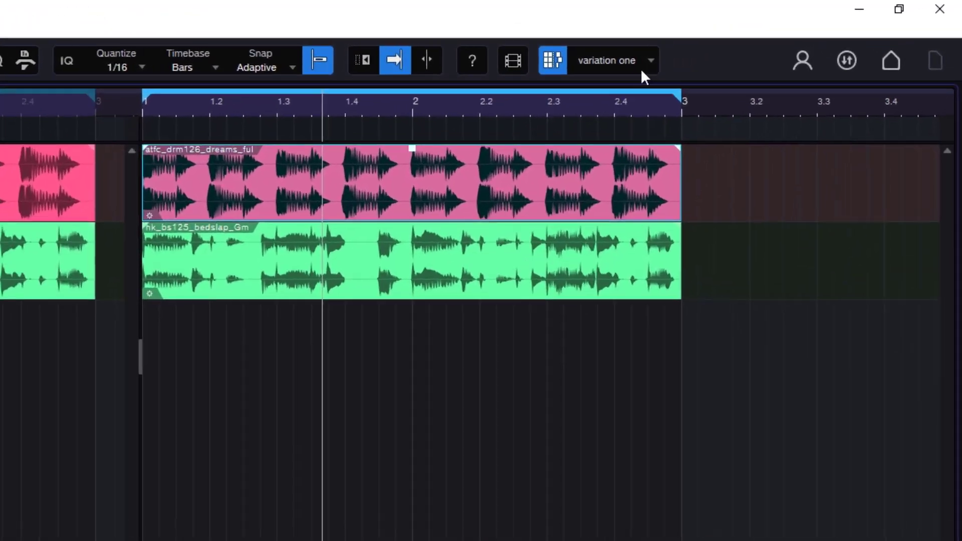
- Duplicate the "variation one" scratch pad and widen the arrangement area beside it to show its loops in full
left_click(786, 35)
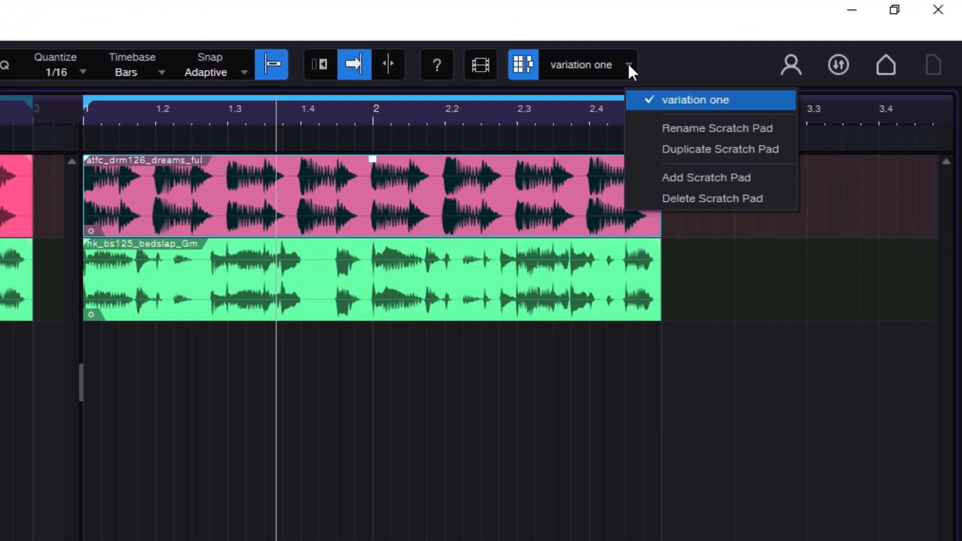
left_click(740, 149)
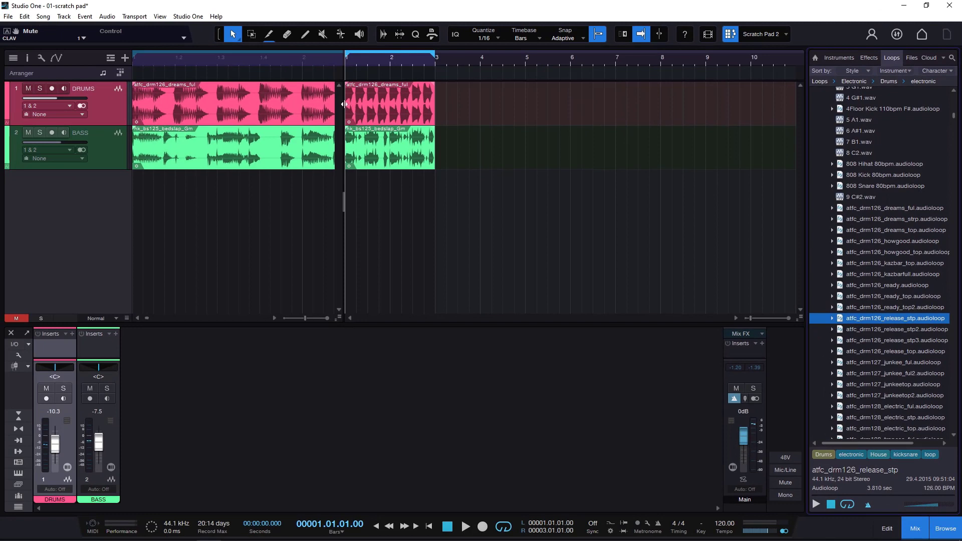
left_click_drag(344, 104, 504, 135)
- Replace the duplicate scratch pad's drum event with the atfc_drm127_junkee_ful loop after auditioning it, trimmed to end at bar 3
left_click(547, 113)
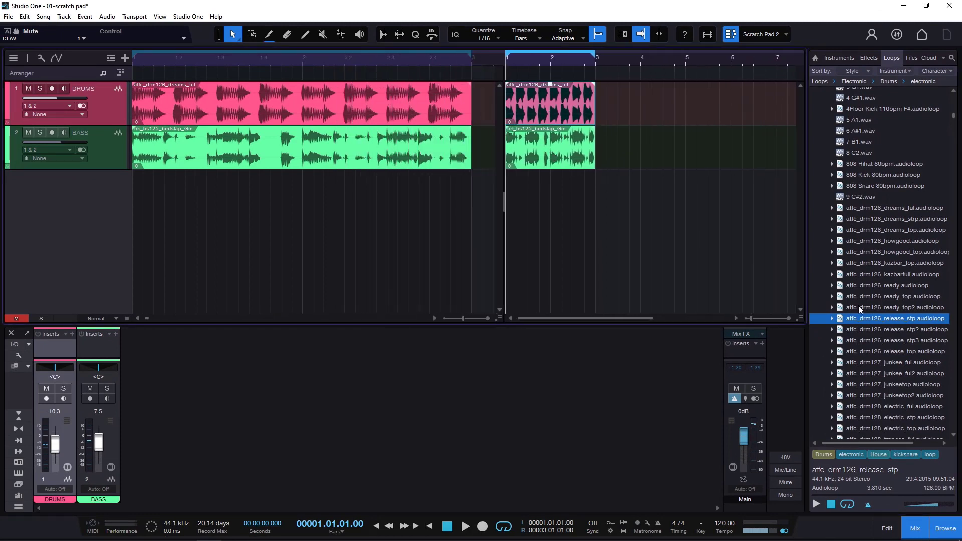
left_click(902, 296)
left_click(894, 362)
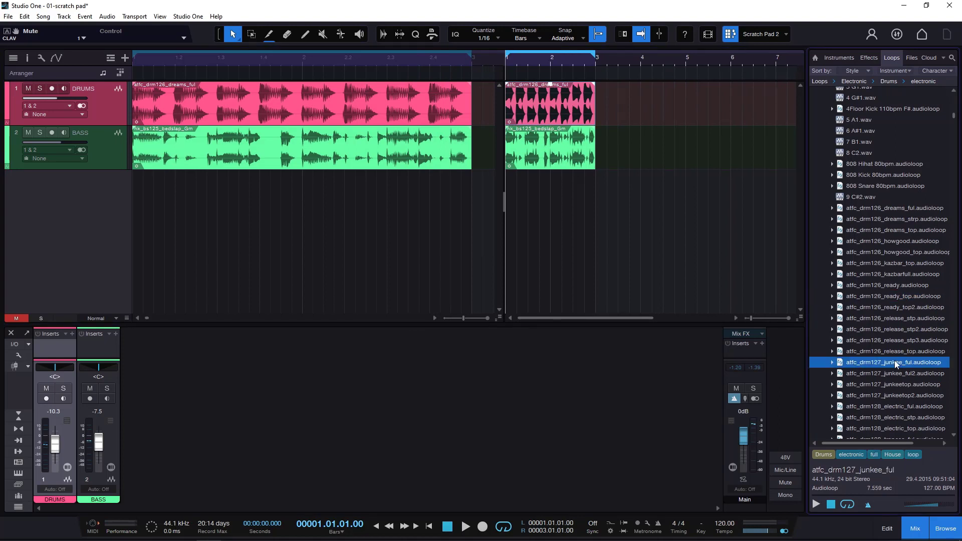
left_click(816, 505)
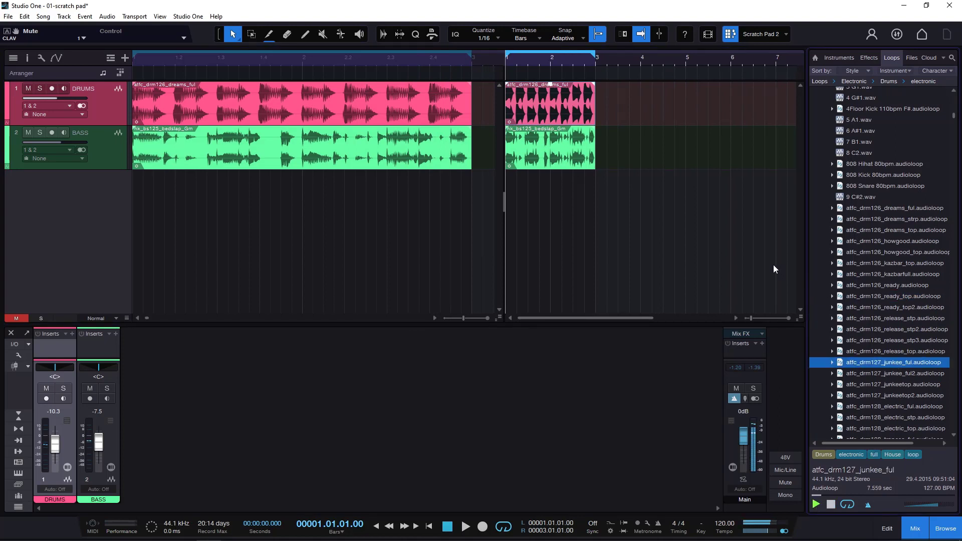
left_click(832, 507)
key("Delete")
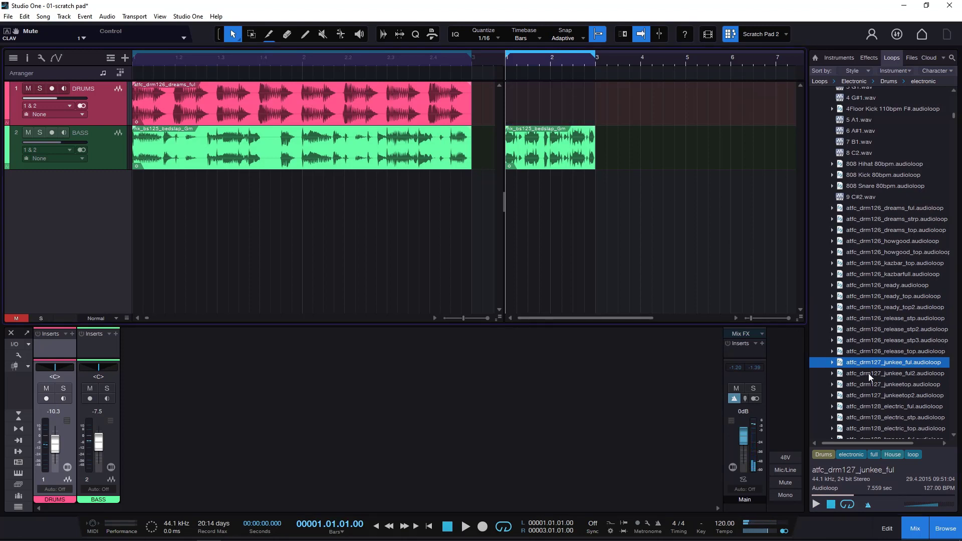
left_click_drag(882, 362, 530, 117)
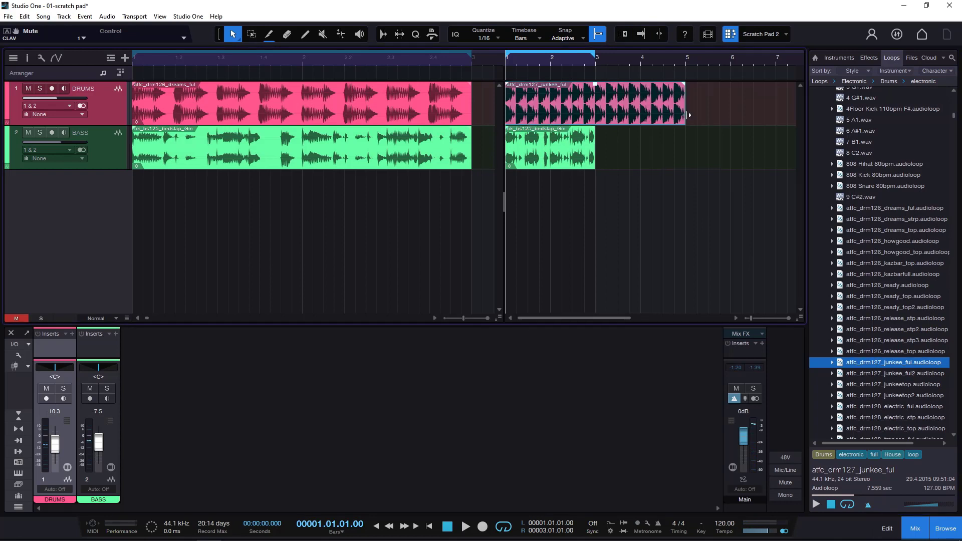
left_click_drag(686, 120, 598, 123)
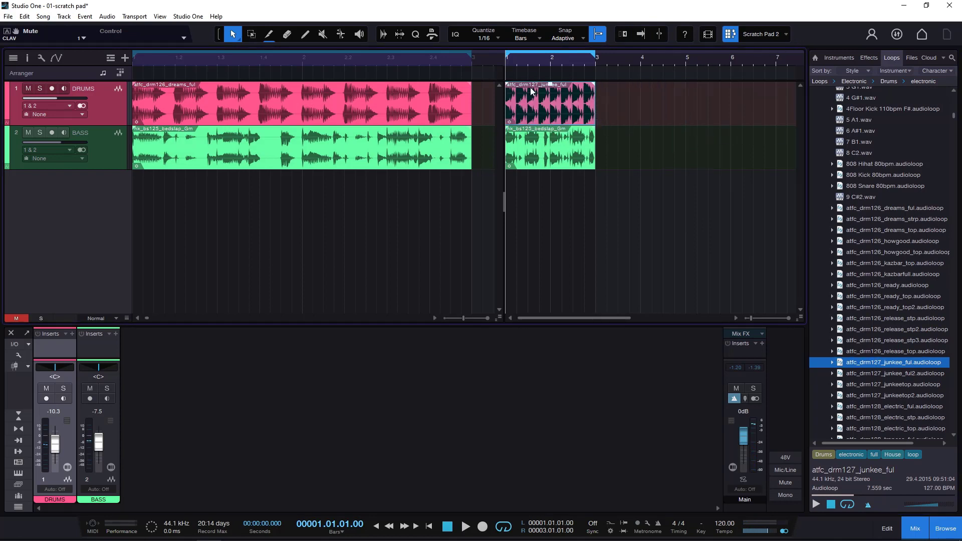
- Play Scratch Pad 2 and switch back and forth with "variation one" to compare their drums, ending on "variation one"
key("space")
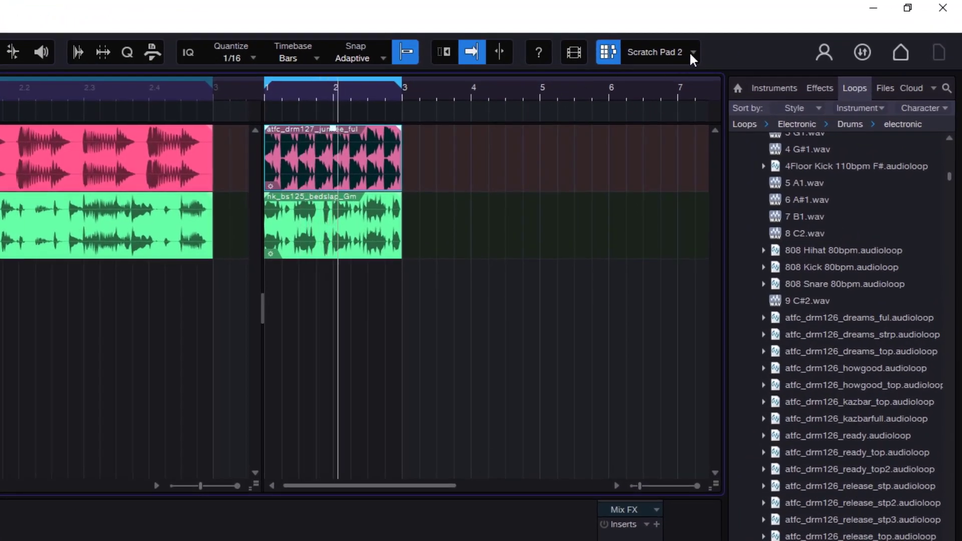
left_click(693, 50)
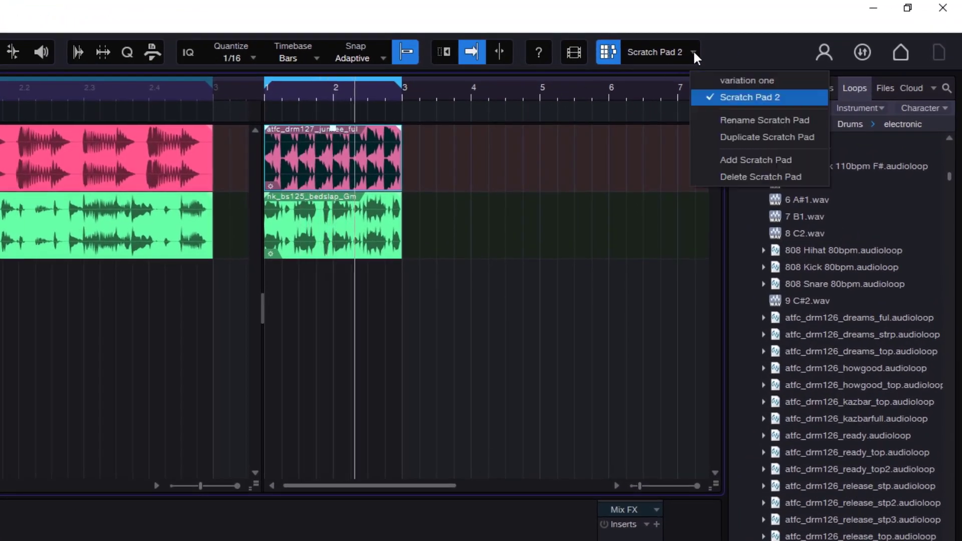
left_click(762, 79)
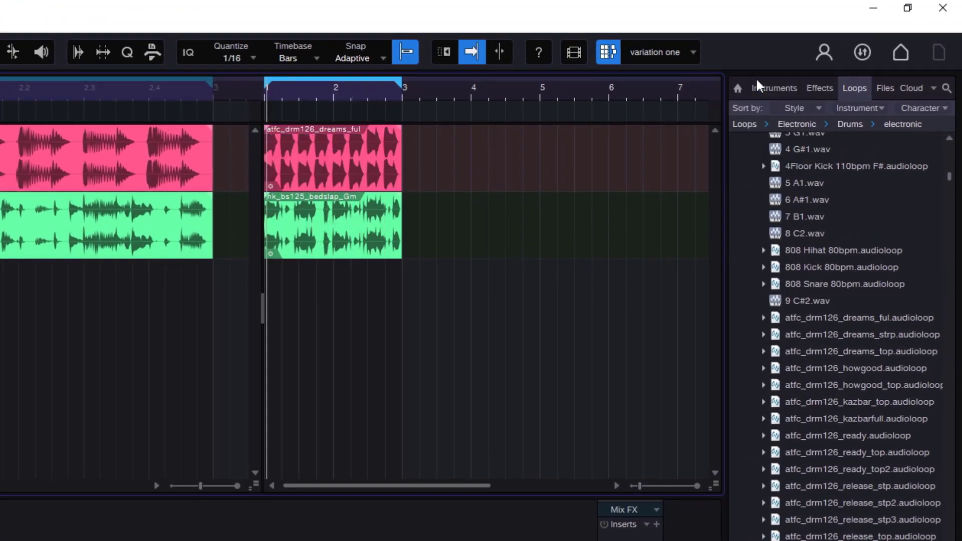
left_click(693, 52)
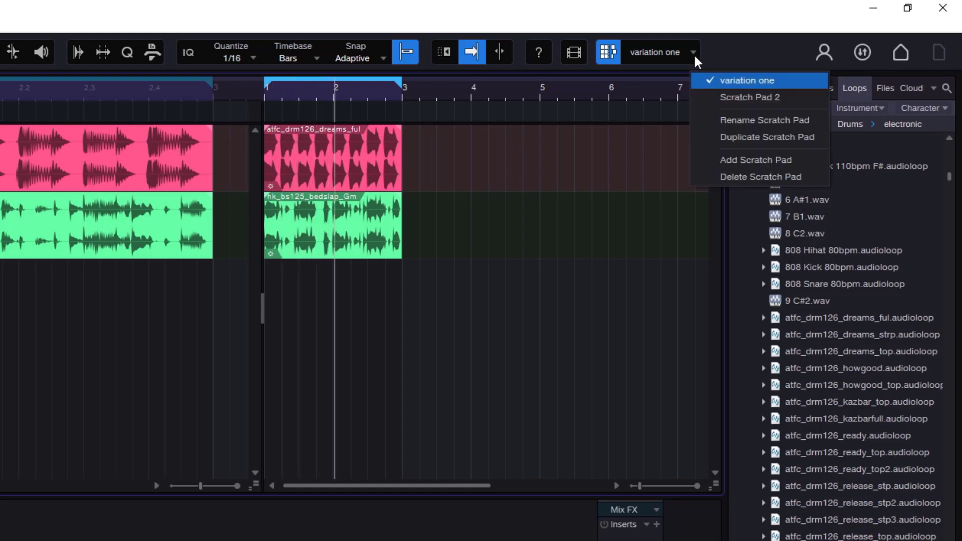
left_click(734, 97)
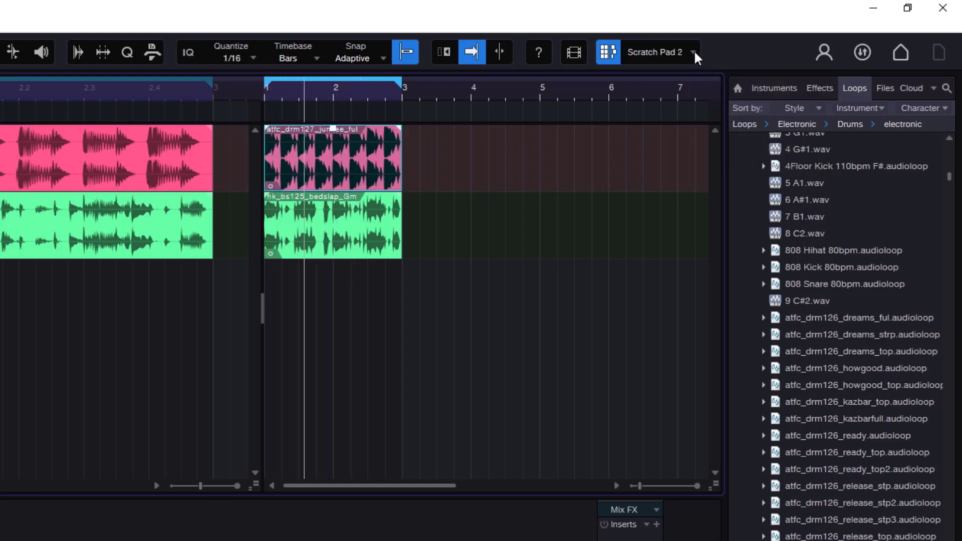
left_click(694, 50)
left_click(738, 80)
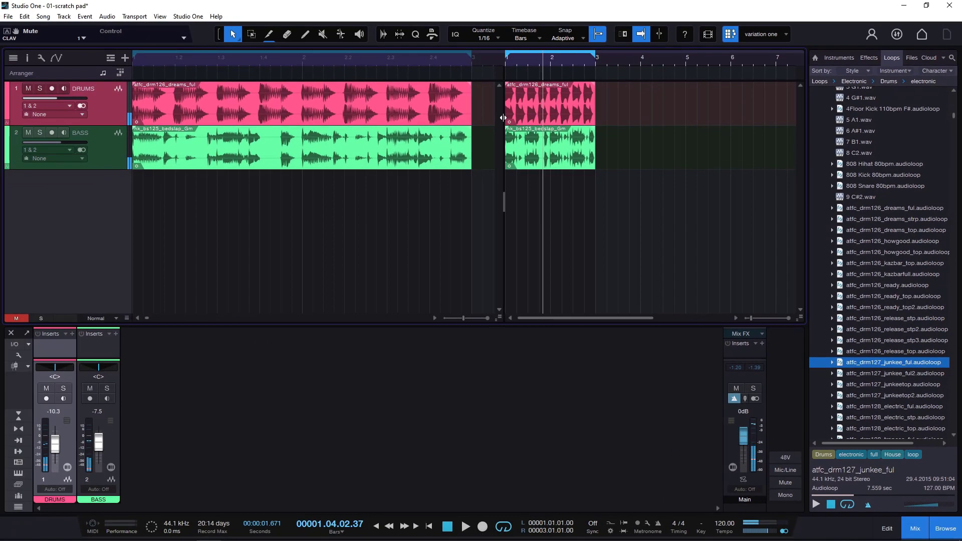
- Widen the arrangement area beside the scratch pad and hide the browser
left_click_drag(459, 140, 561, 128)
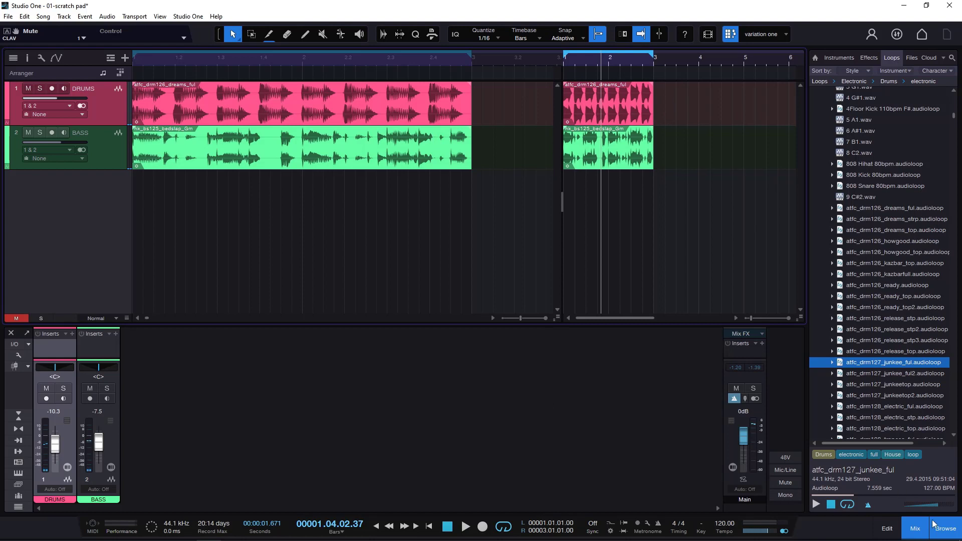
left_click(946, 531)
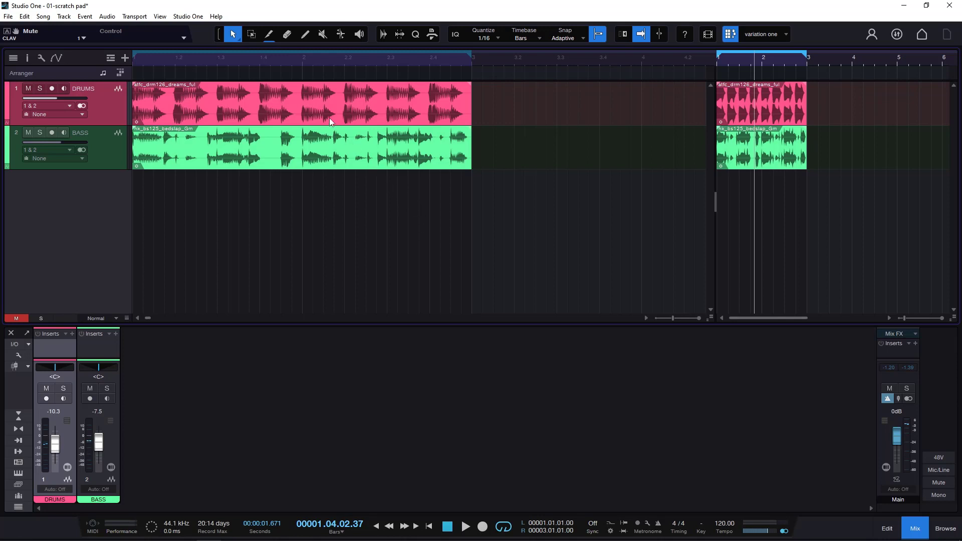
- Place a duplicate of the arrangement's drum event at bar 10, and delete that duplicate
left_click(287, 102)
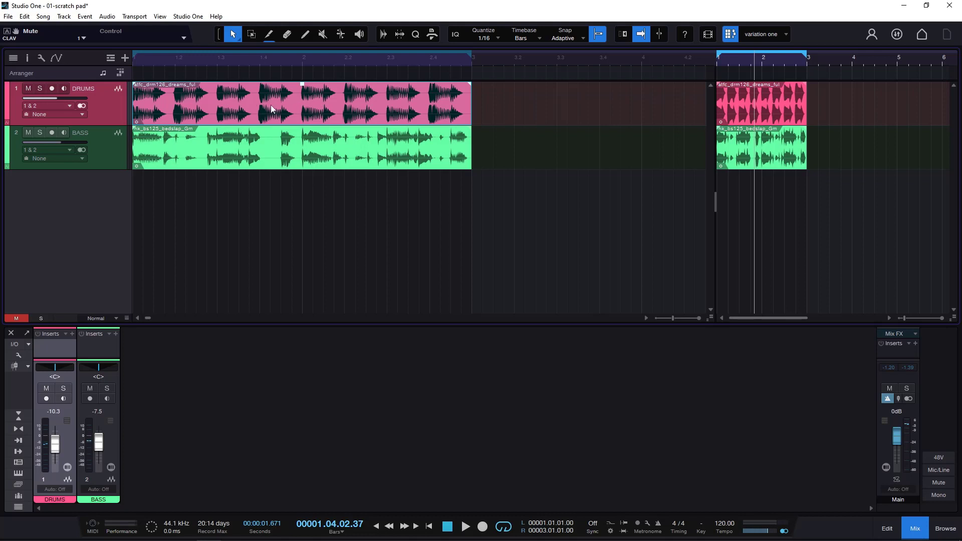
left_click_drag(265, 59, 274, 42)
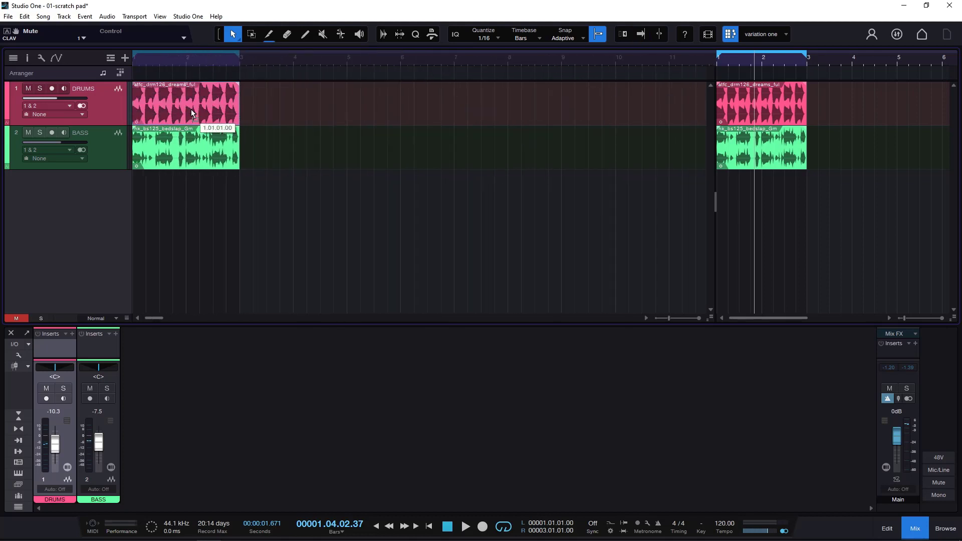
key("d")
left_click_drag(304, 111, 634, 114)
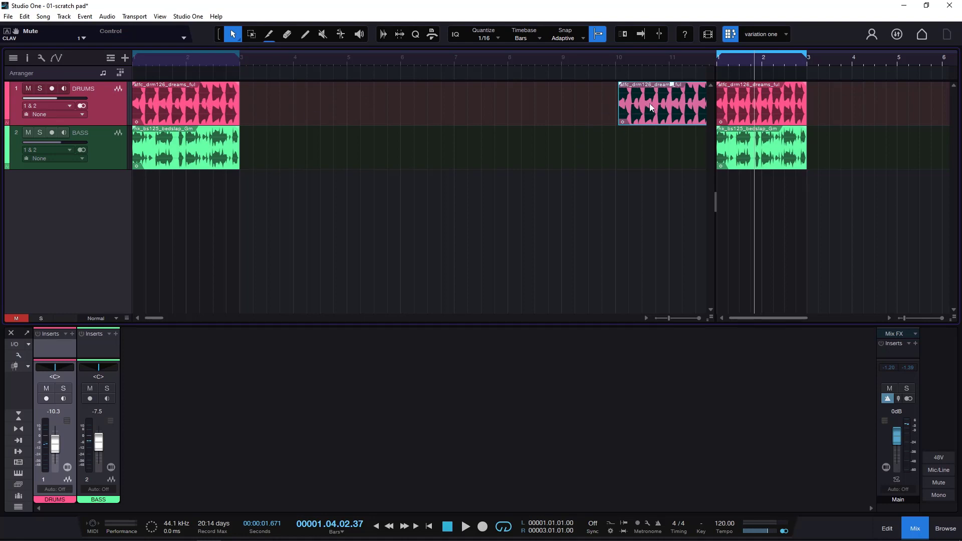
key("Delete")
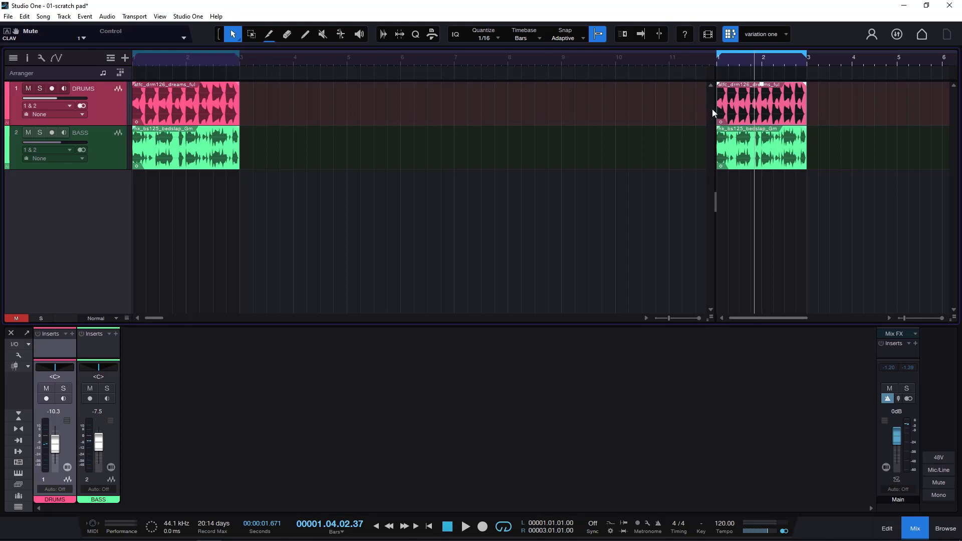
- Resize the scratch pad area so that it shares the timeline about equally with the arrangement
key("f")
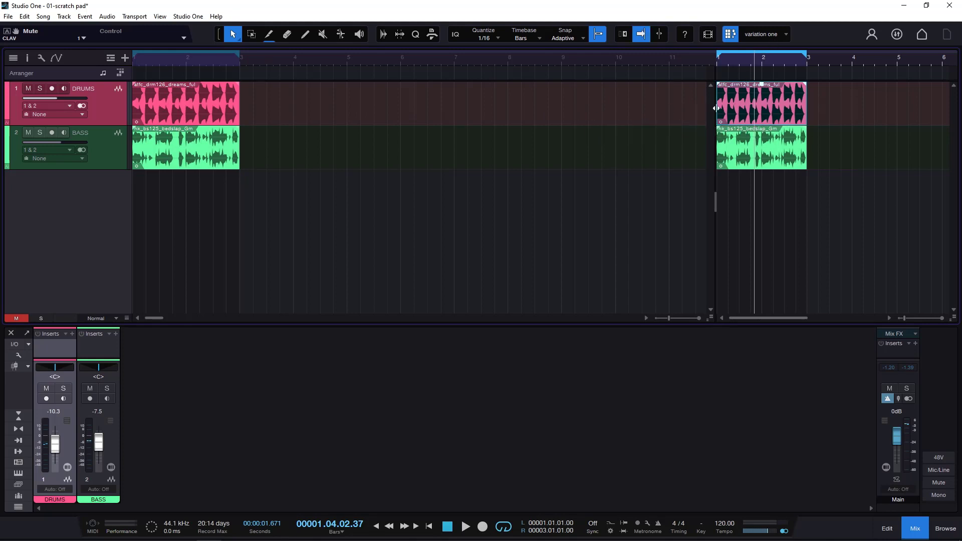
left_click_drag(716, 108, 341, 125)
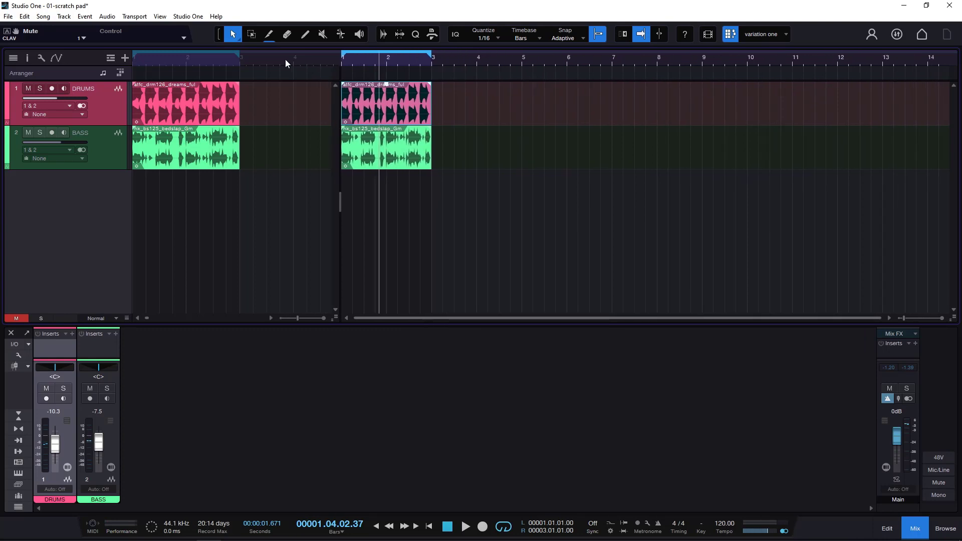
left_click_drag(285, 60, 495, 105)
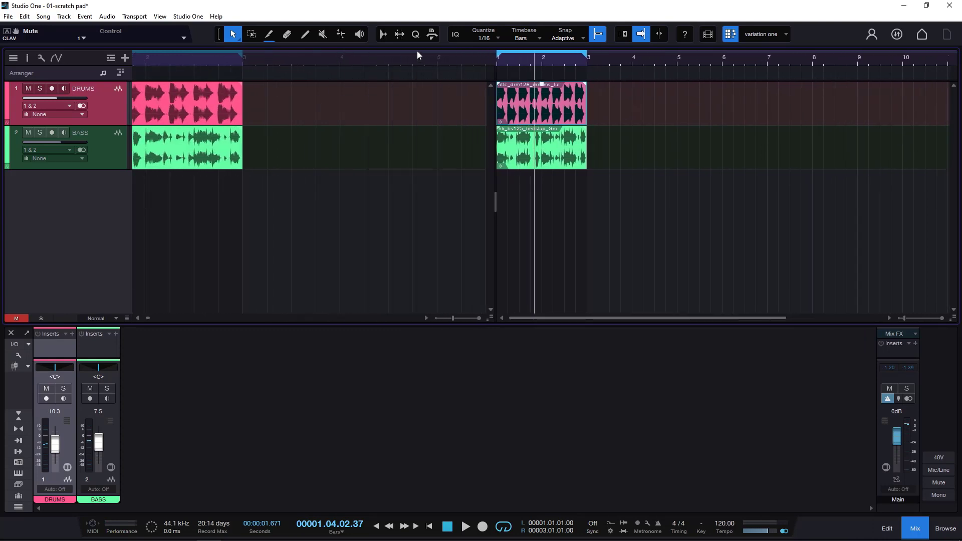
- Delete both scratch pads, "variation one" and Scratch Pad 2
left_click(786, 35)
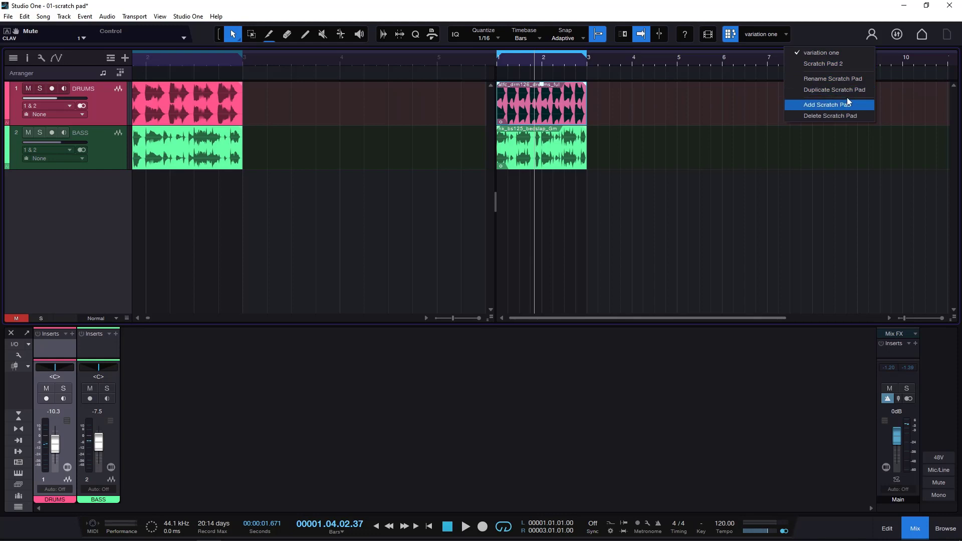
left_click(839, 117)
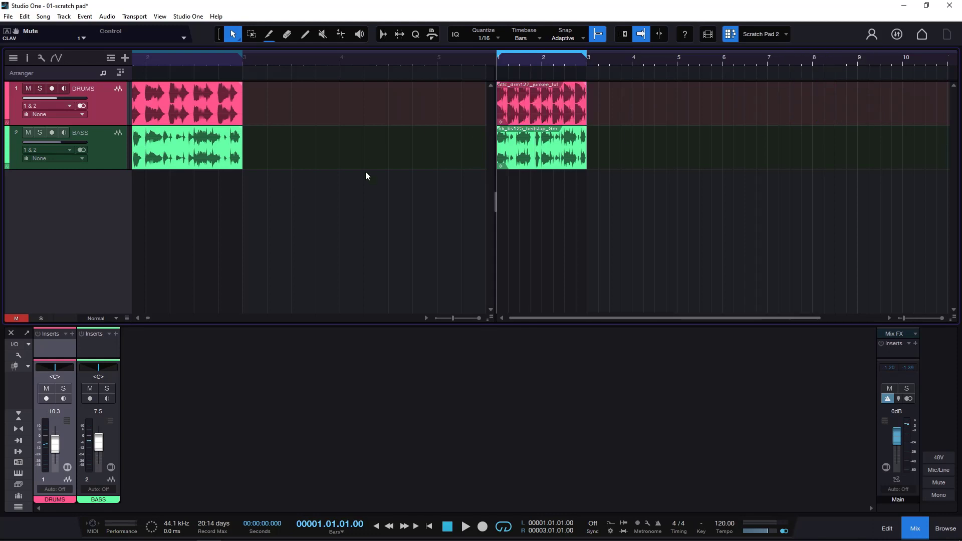
left_click(786, 34)
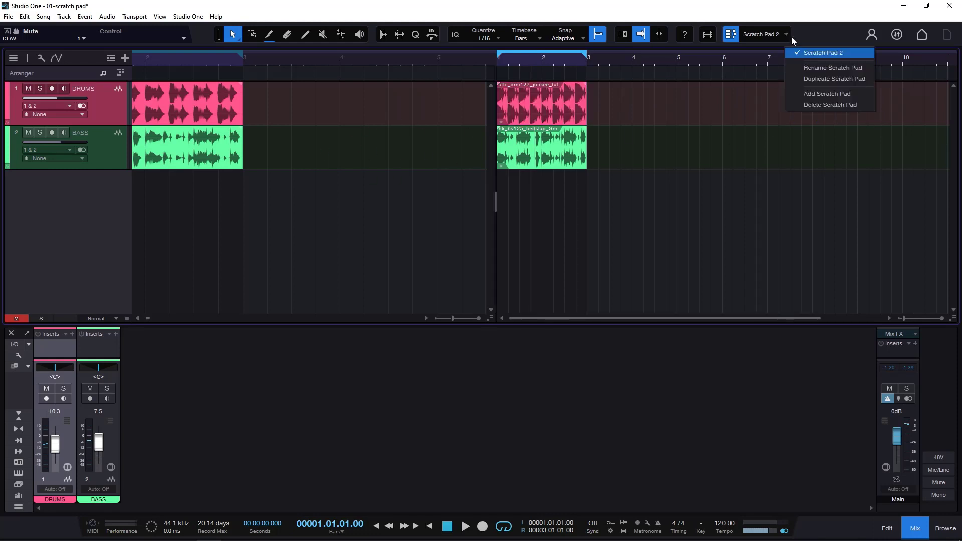
left_click(833, 105)
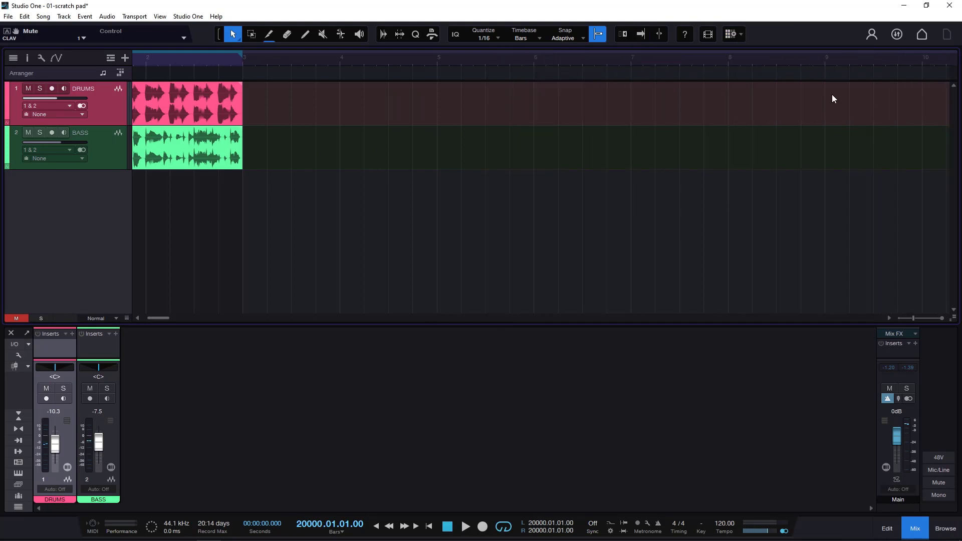
- Add a new scratch pad and copy the arrangement's drum and bass events into it, starting at bar 1
left_click(730, 34)
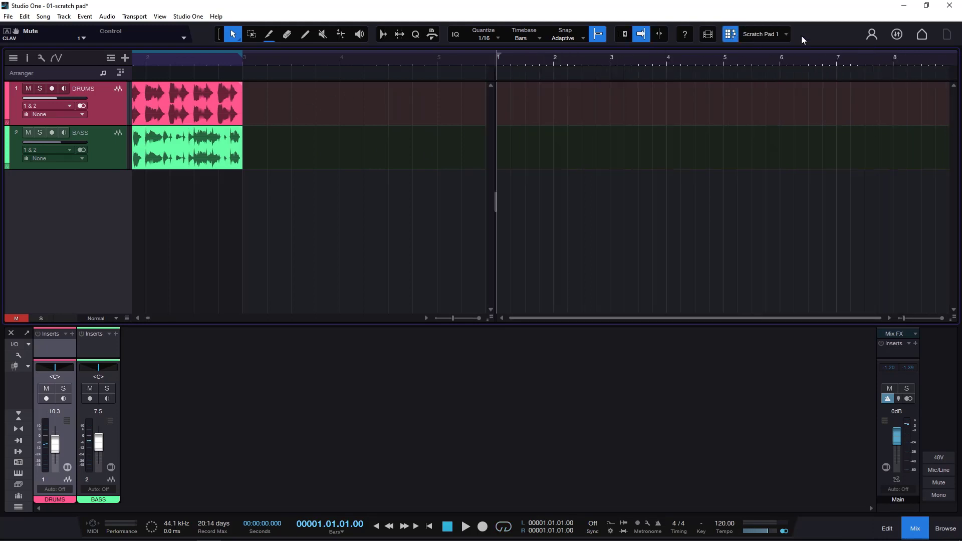
left_click(227, 112)
left_click(224, 140, "shift")
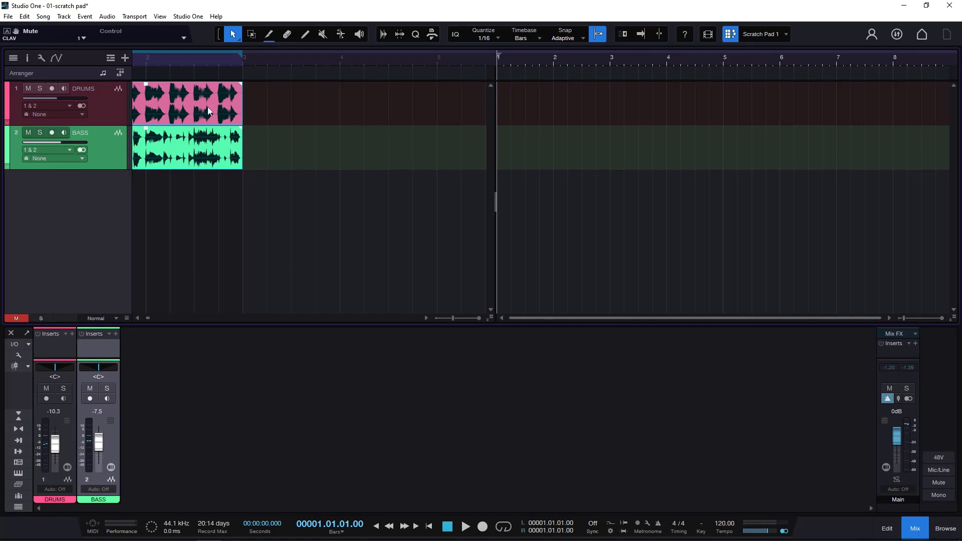
left_click_drag(209, 109, 582, 114)
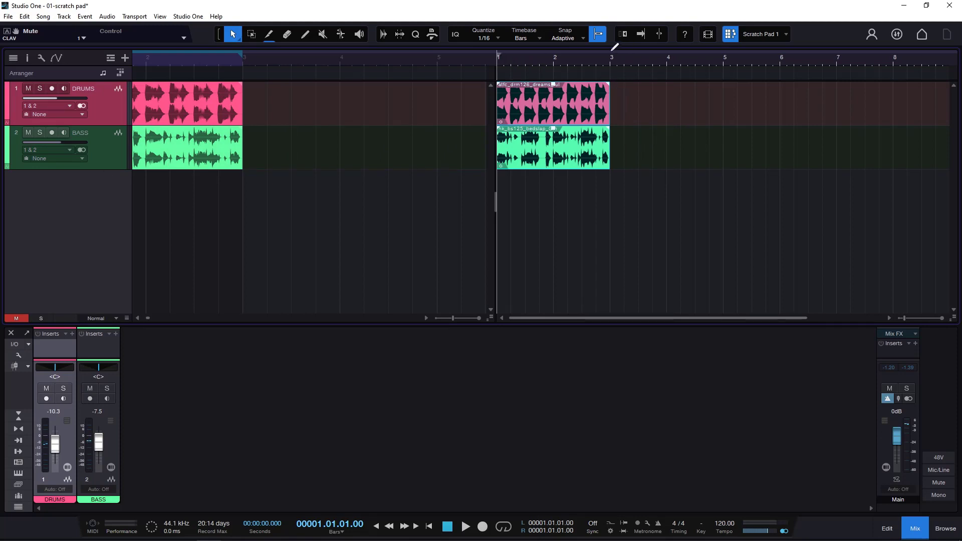
- Set the new scratch pad's loop range from bar 1 to bar 3 and turn on looping
left_click_drag(613, 48, 454, 56)
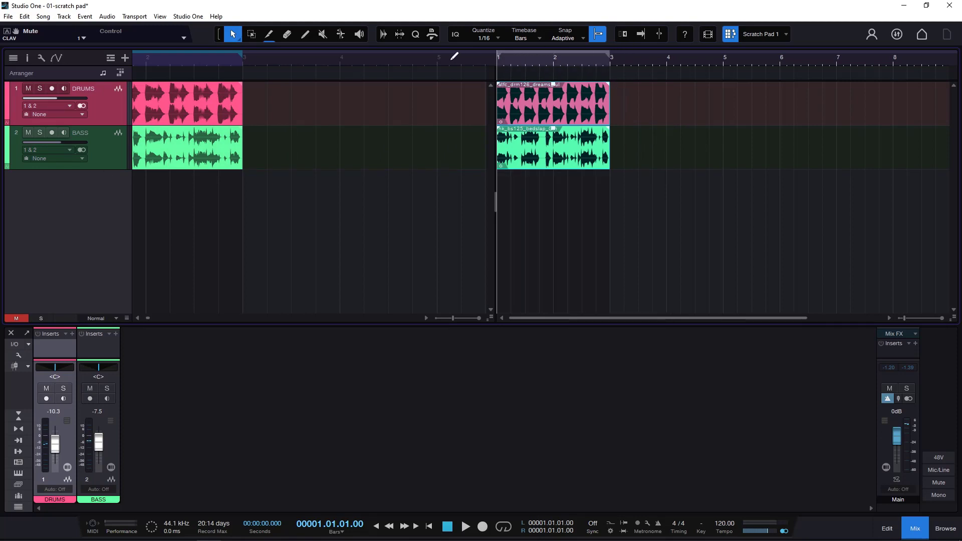
left_click(504, 527)
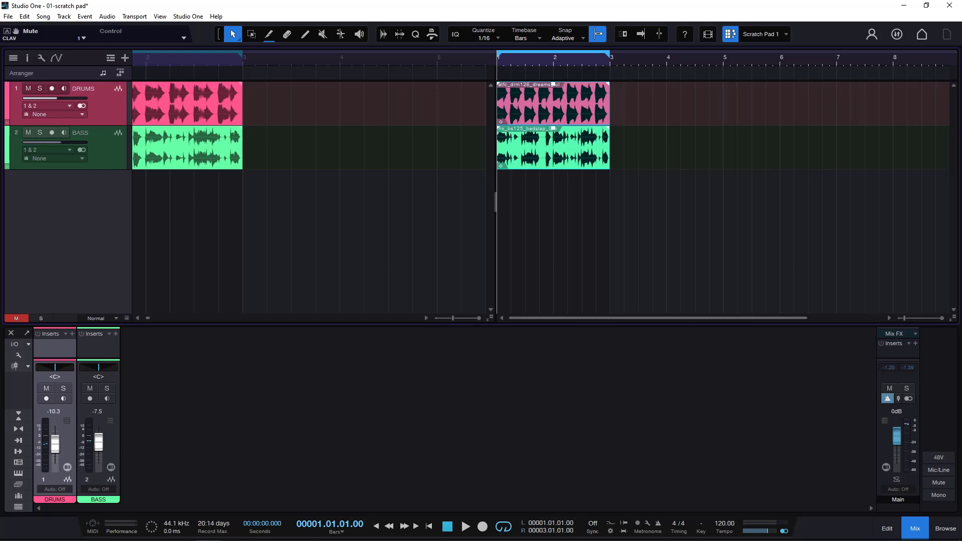
left_click(786, 34)
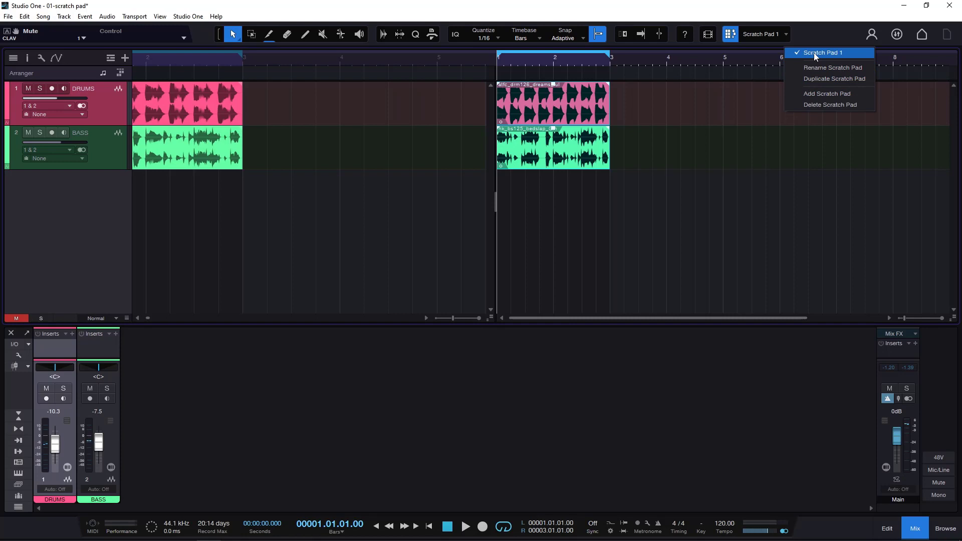
left_click(623, 128)
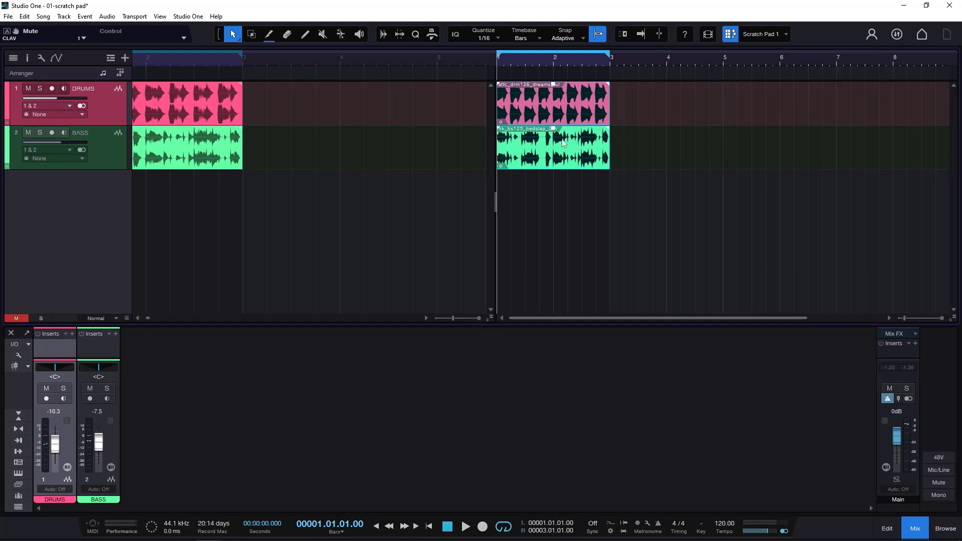
left_click(547, 154)
left_click(558, 108)
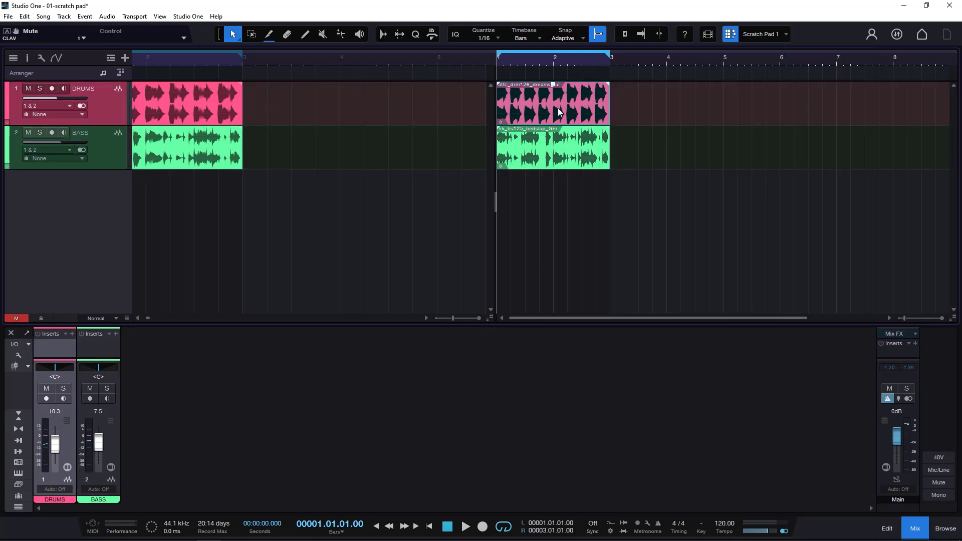
left_click(787, 36)
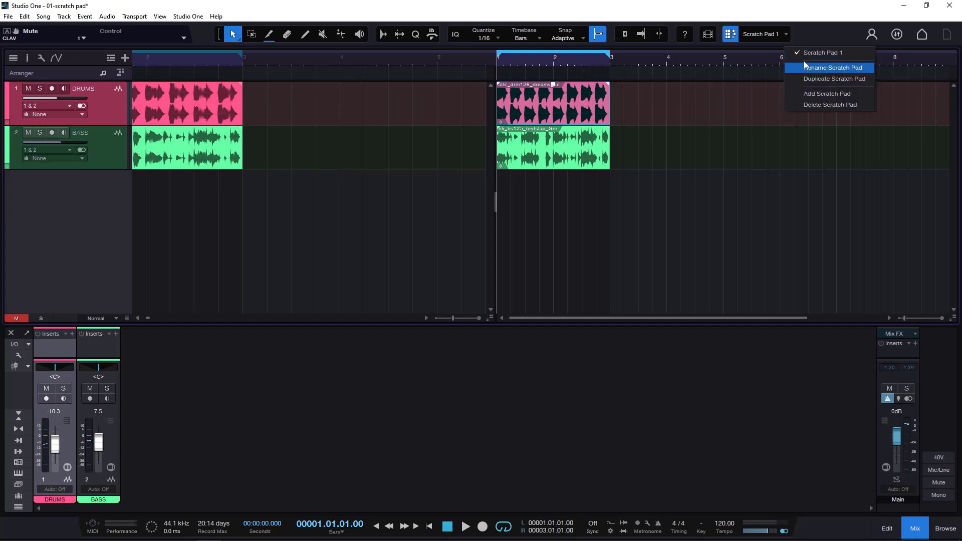
left_click(618, 158)
left_click_drag(290, 59, 368, 56)
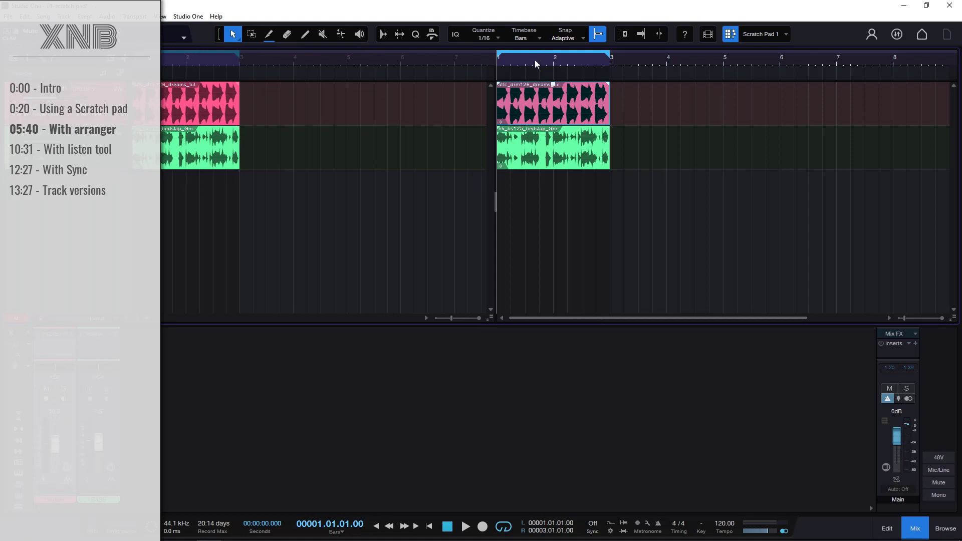
- Rename the current scratch pad as "variation one"
left_click(786, 35)
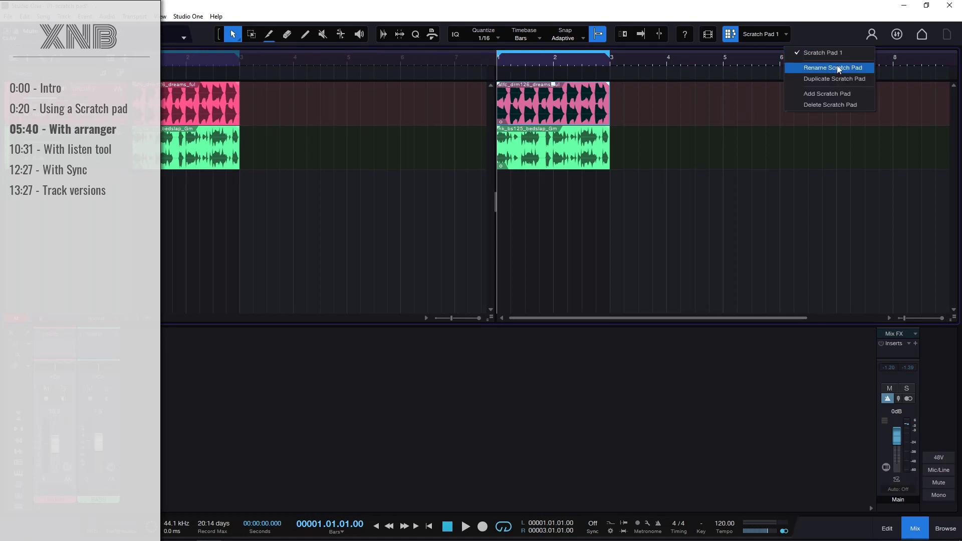
left_click(833, 68)
type("va")
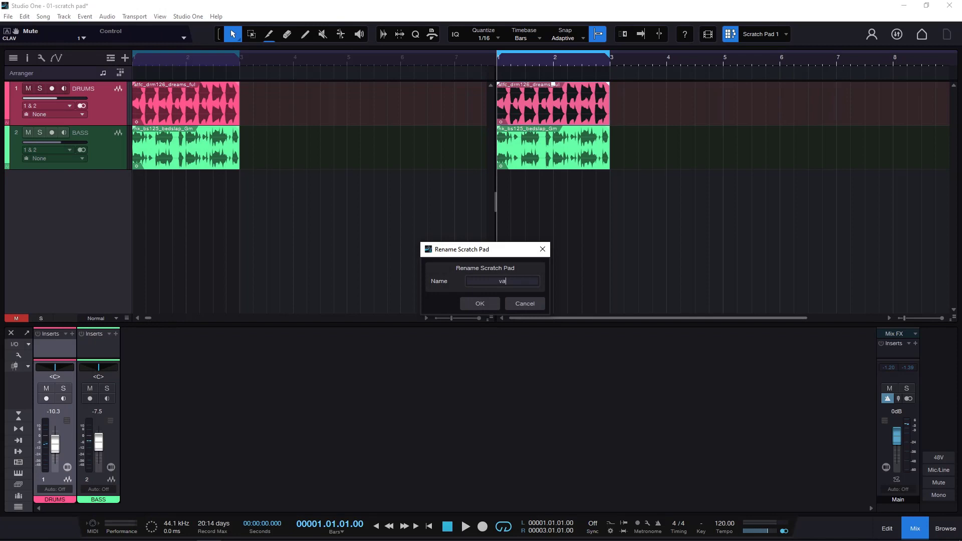
type("riation one")
key("Return")
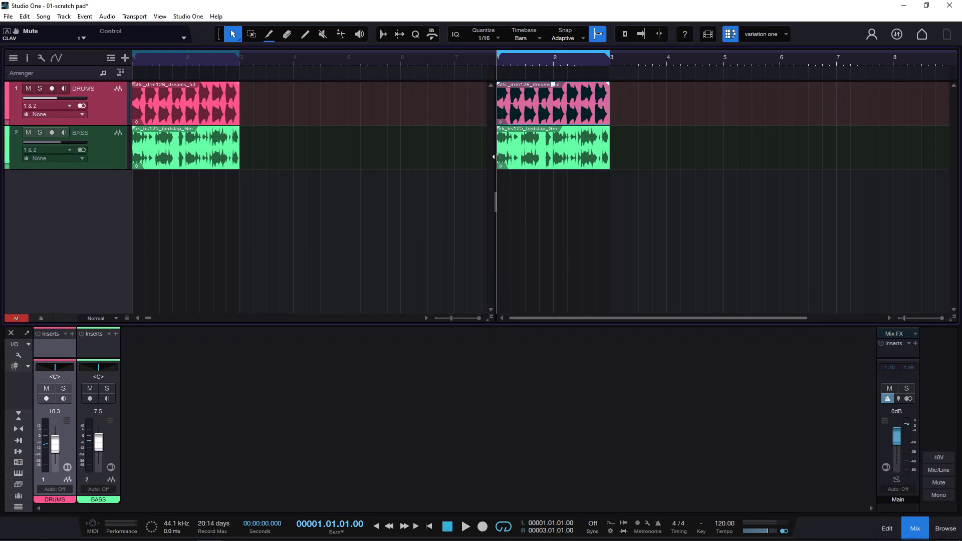
- Show the loop browser and divide the remaining timeline so the scratch pad gets more width than the arrangement
left_click(461, 156)
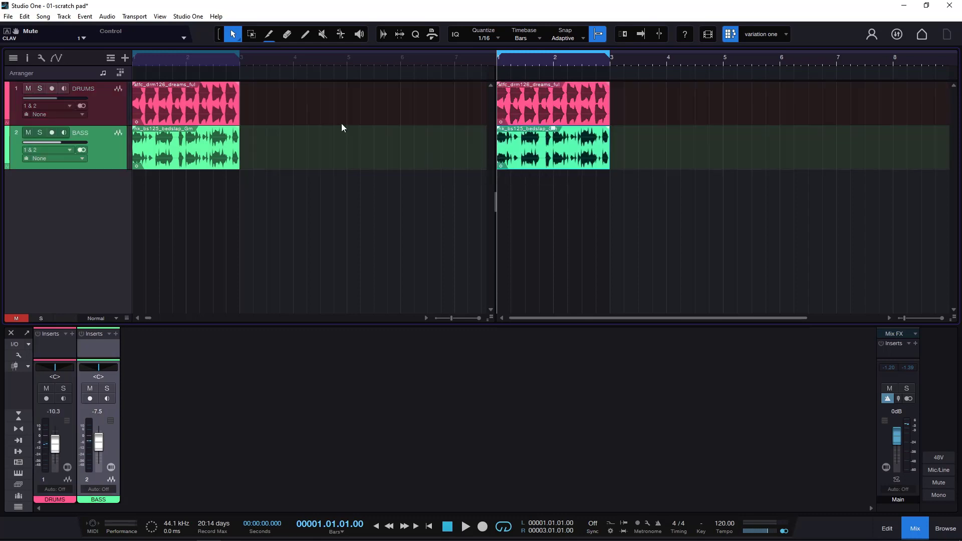
left_click(533, 59)
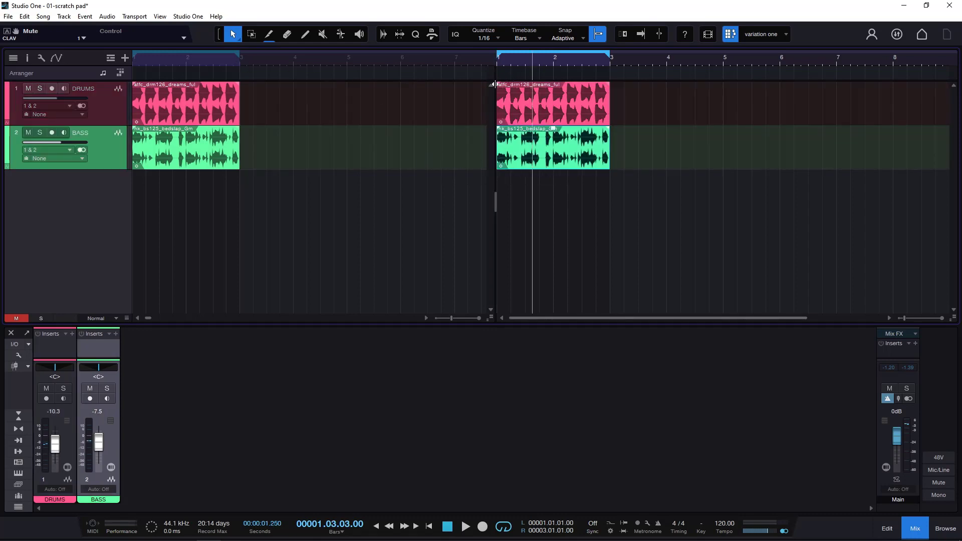
left_click_drag(493, 84, 421, 97)
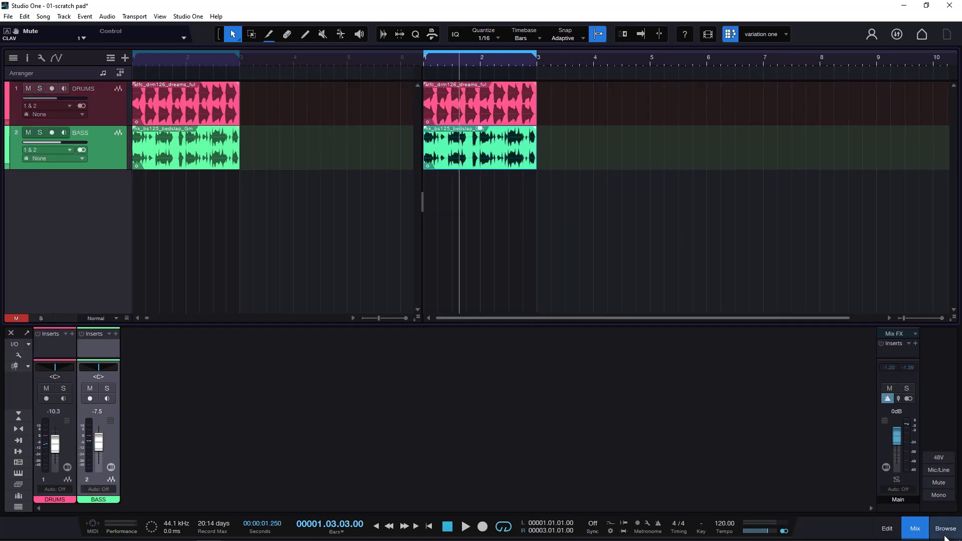
left_click(945, 535)
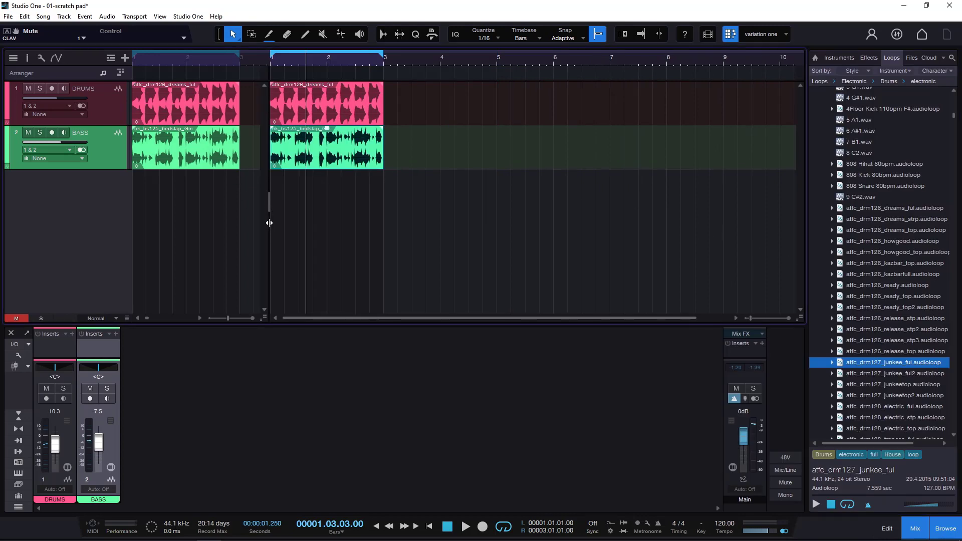
left_click_drag(269, 222, 386, 221)
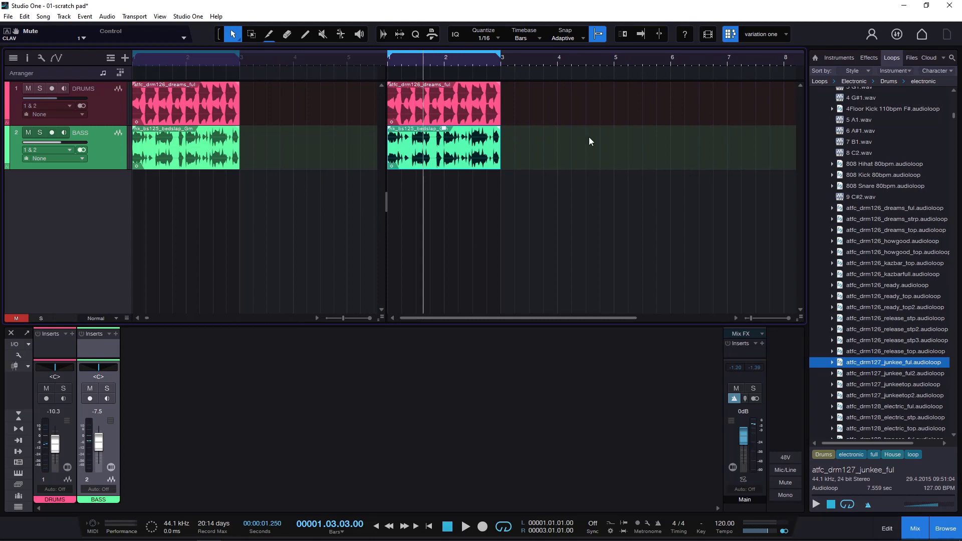
- Replace the scratch pad's drum event with the atfc_drm127_junkee_ful2 loop at bar 1 and trim its end to bar 3
left_click(474, 110)
key("Delete")
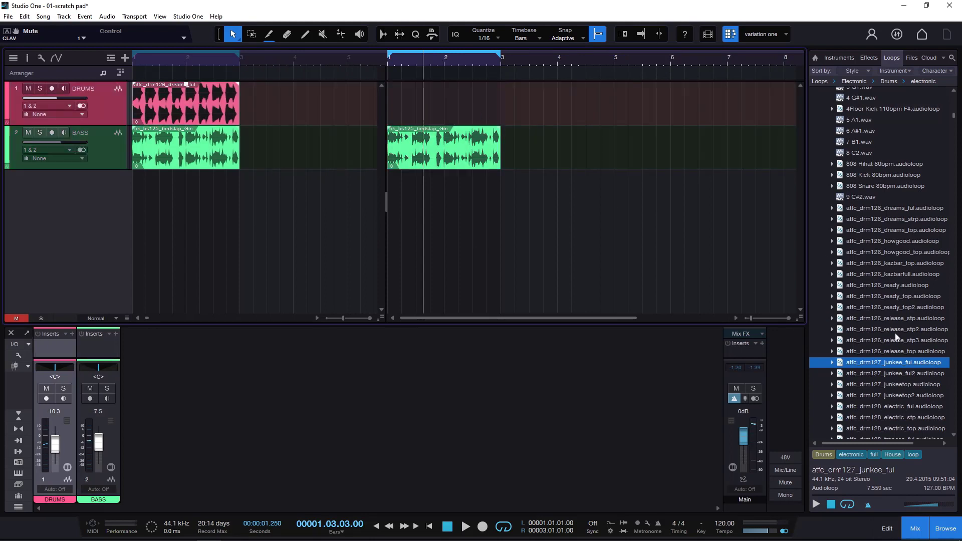
left_click(902, 374)
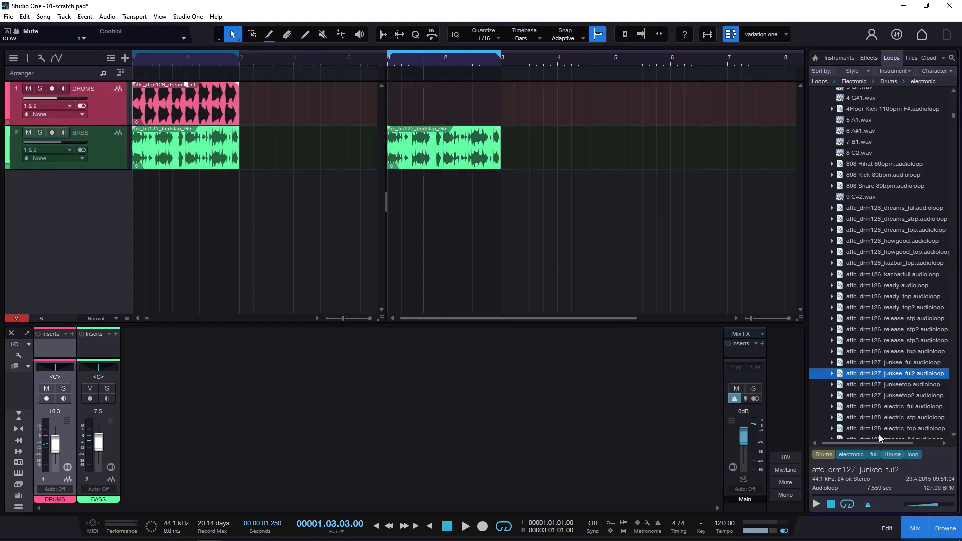
left_click(815, 505)
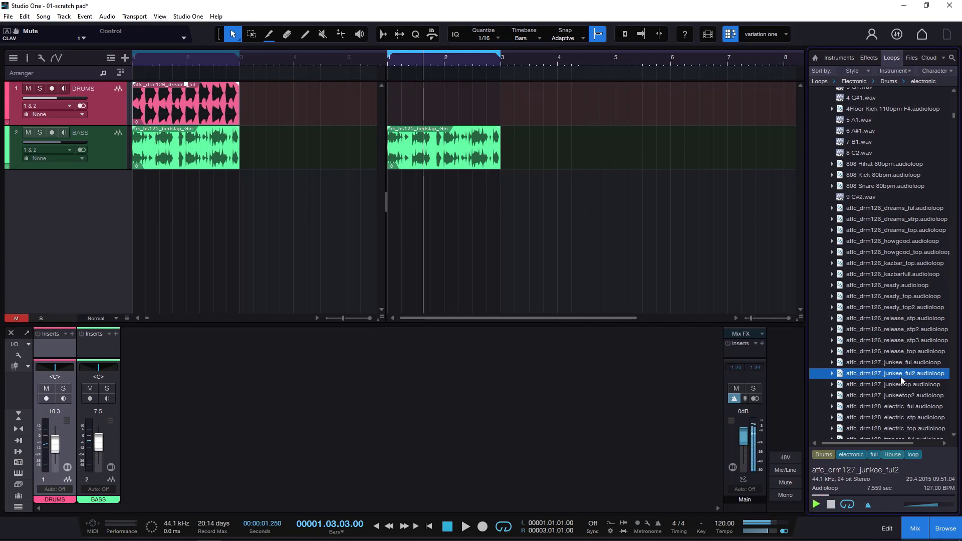
left_click_drag(900, 374, 408, 116)
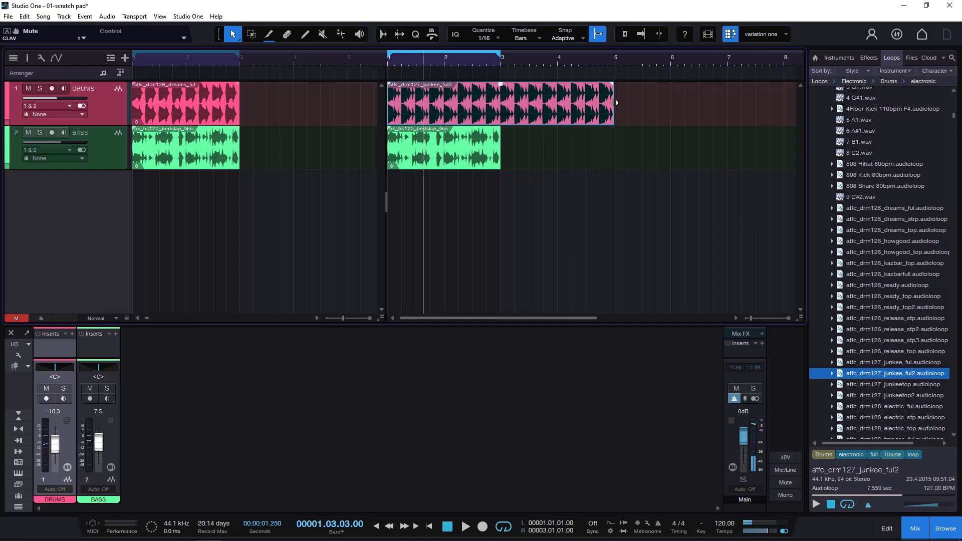
left_click_drag(619, 102, 502, 109)
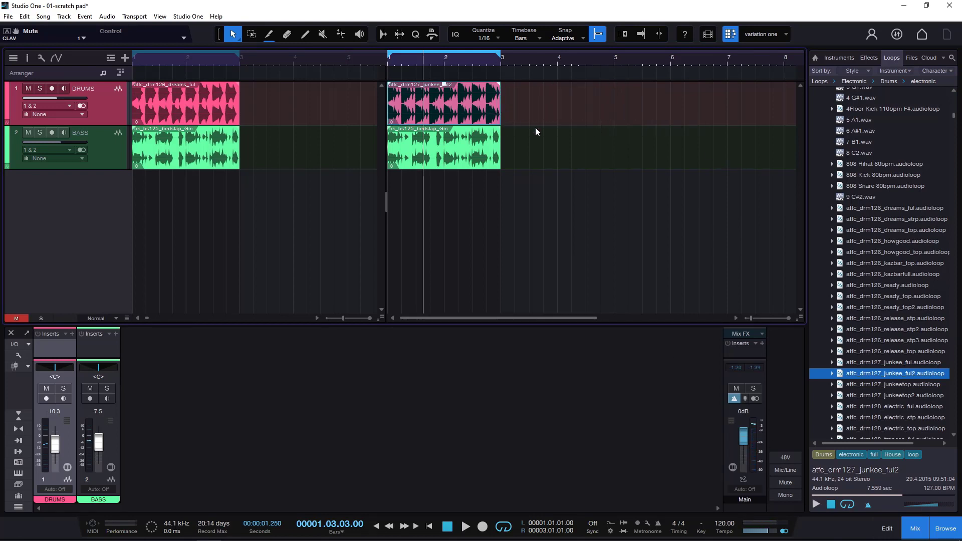
- Duplicate the scratch pad's bass event twice so the bass runs from bar 1 to bar 7
left_click(440, 150)
key("d")
key("d")
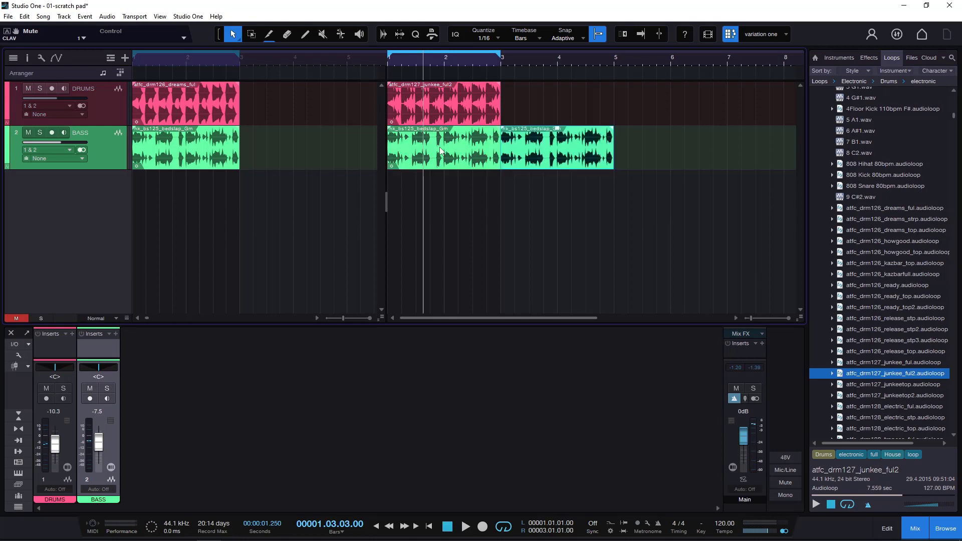
- Add the atfc_drm128_electric_stp loop to the scratch pad's drum track at bar 3
left_click(913, 420)
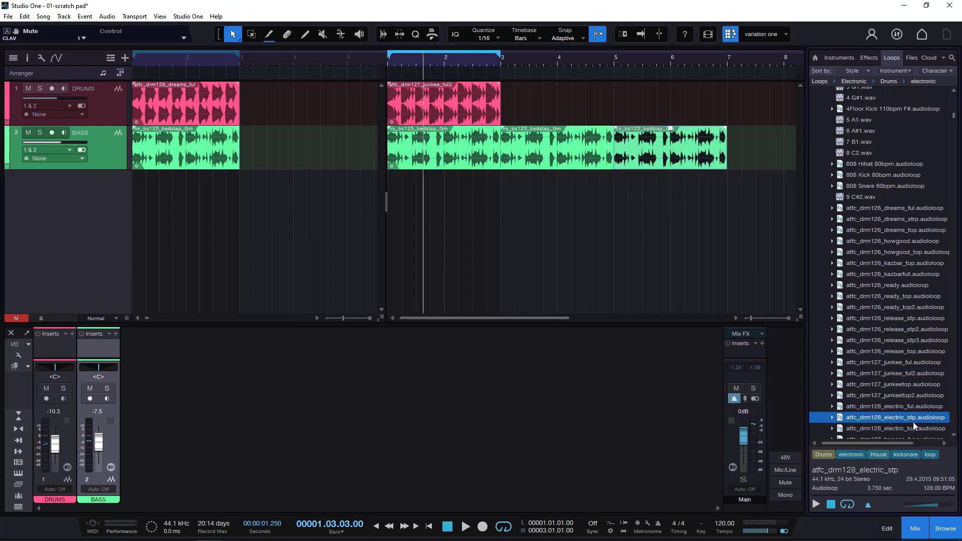
scroll(913, 370, "down", 2)
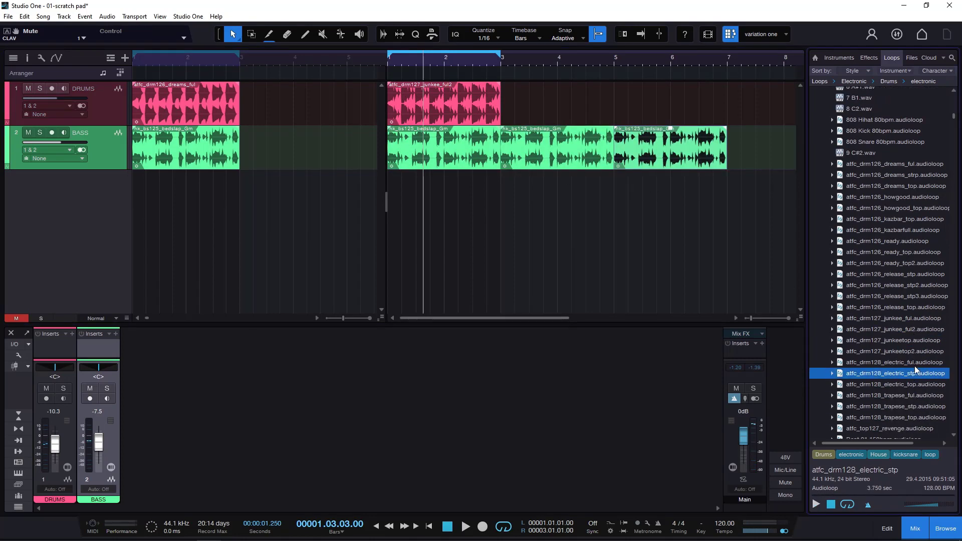
left_click_drag(912, 378, 521, 110)
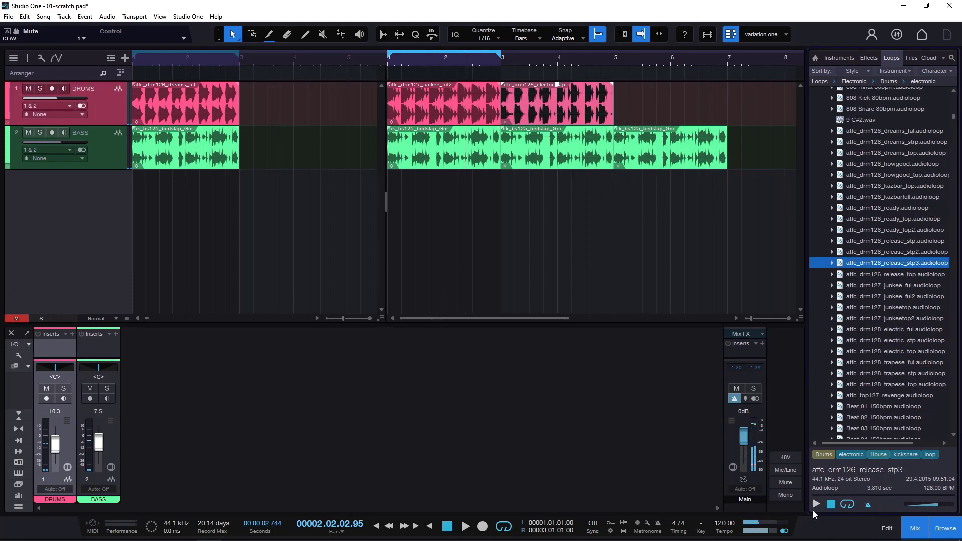
- Preview drum loops in the browser and add atfc_drm126_release_stp3 to the scratch pad's drum track at bar 5
left_click(818, 503)
left_click(911, 290)
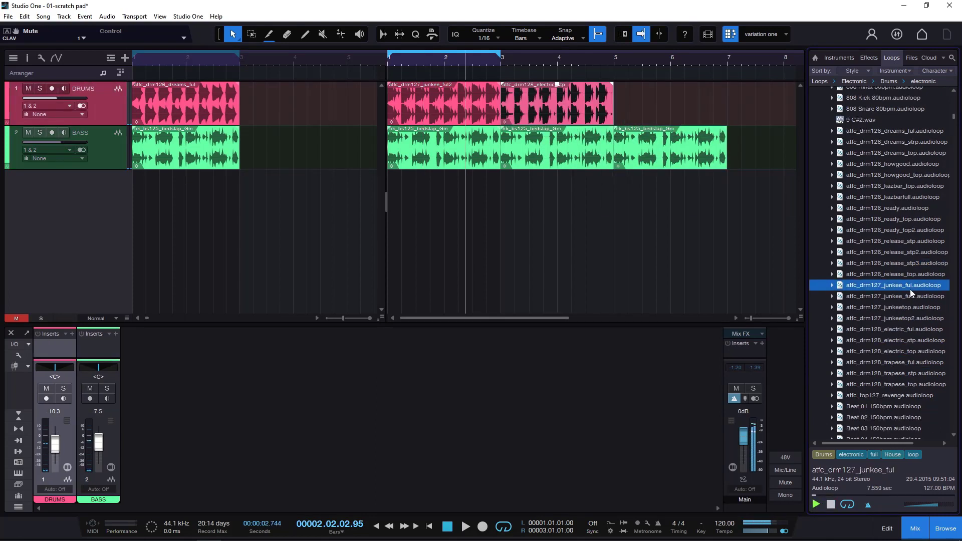
left_click(901, 276)
key("Up")
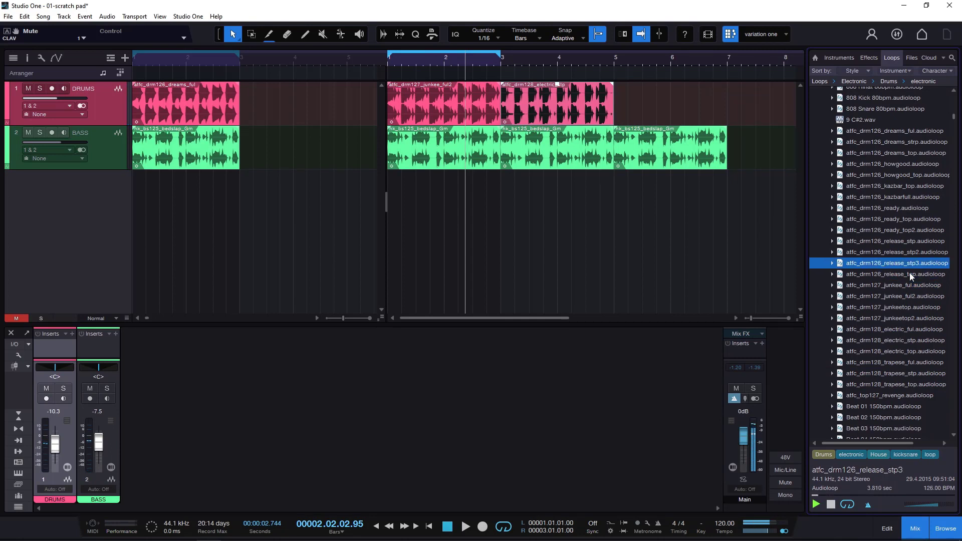
left_click_drag(912, 265, 634, 115)
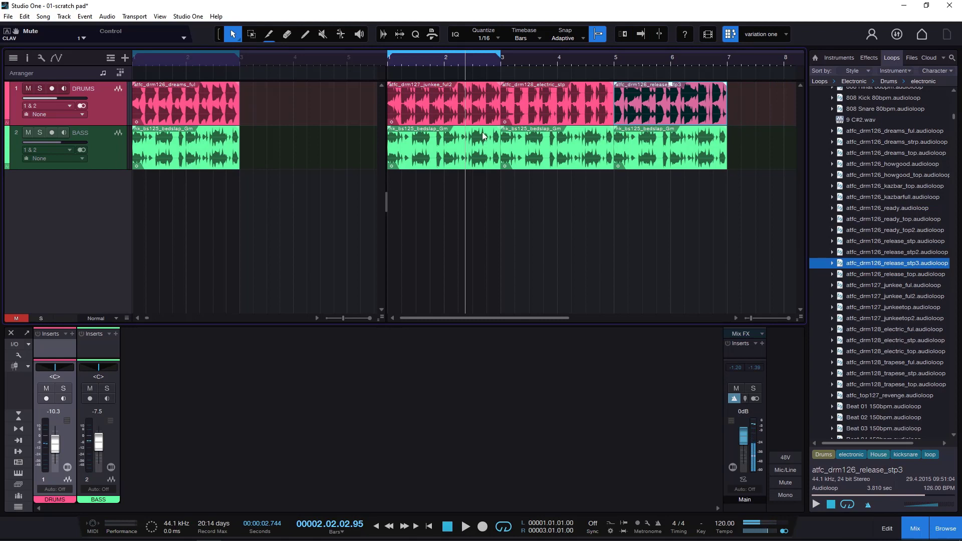
- Color the electric_stp drum event yellow and the release_stp3 drum event blue in the scratch pad
right_click(551, 101)
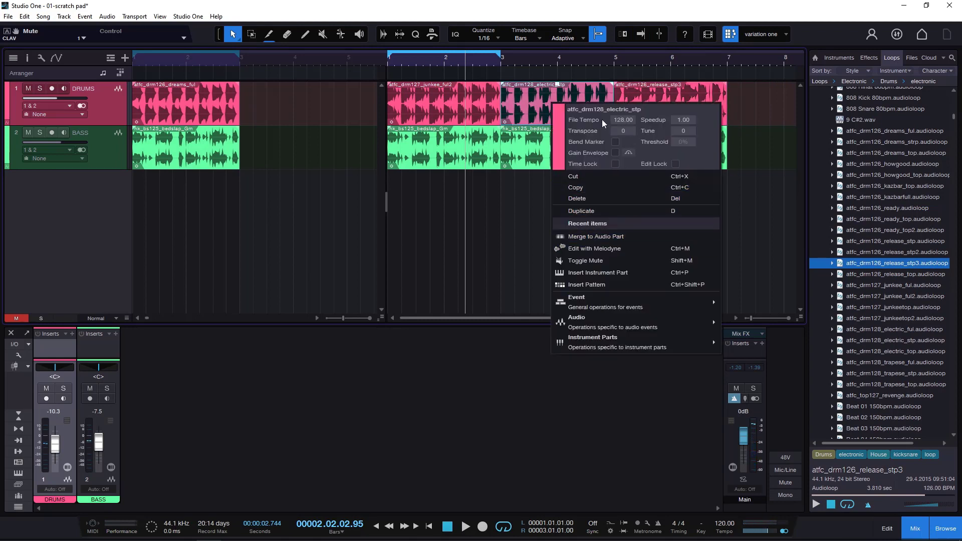
left_click(563, 131)
left_click(696, 184)
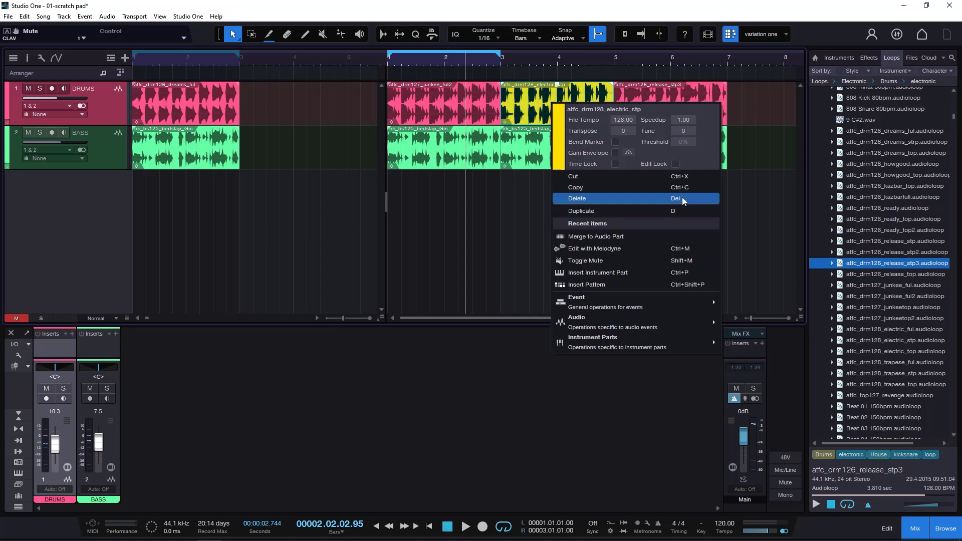
left_click(661, 90)
right_click(661, 90)
left_click(672, 144)
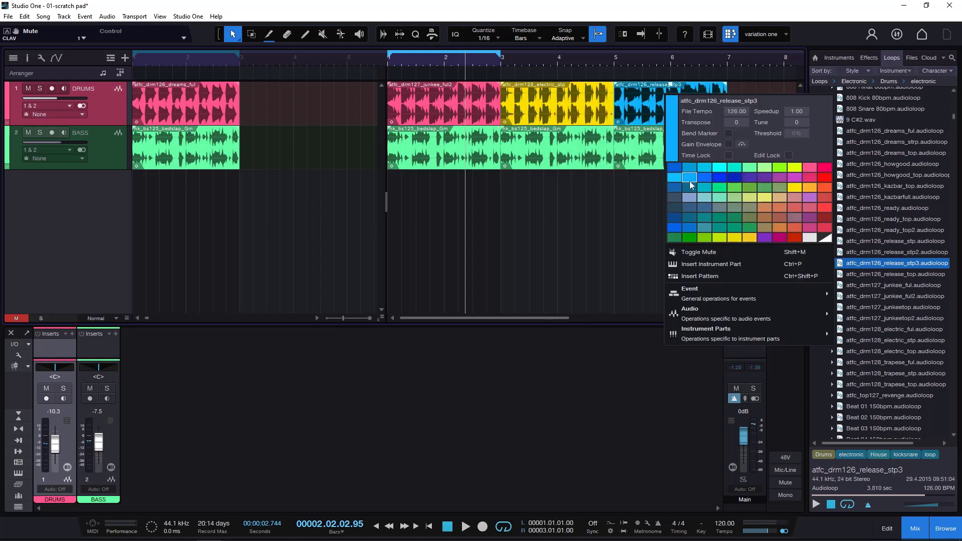
left_click(706, 180)
- Play the original drum and bass loop in the arrangement, and stop playback after listening
left_click(640, 59)
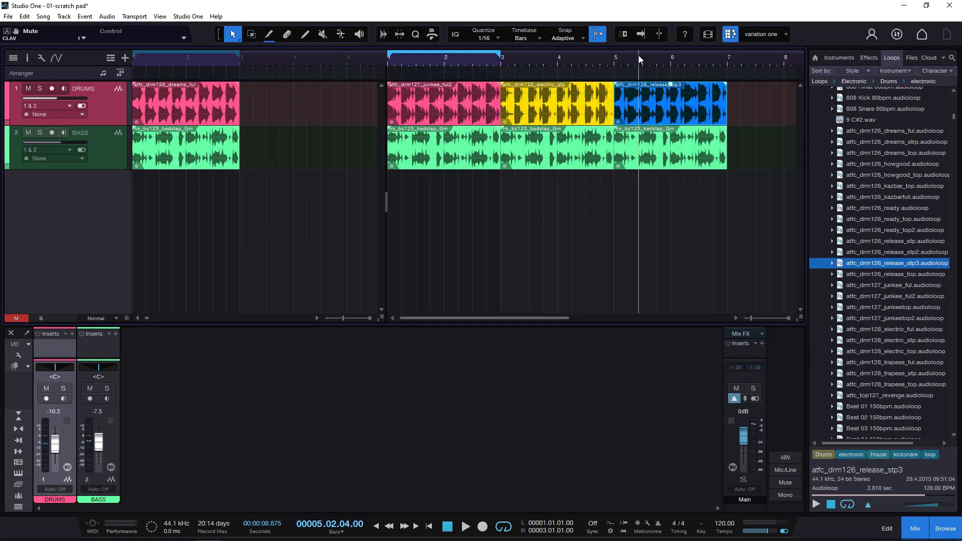
left_click(156, 62)
key("space")
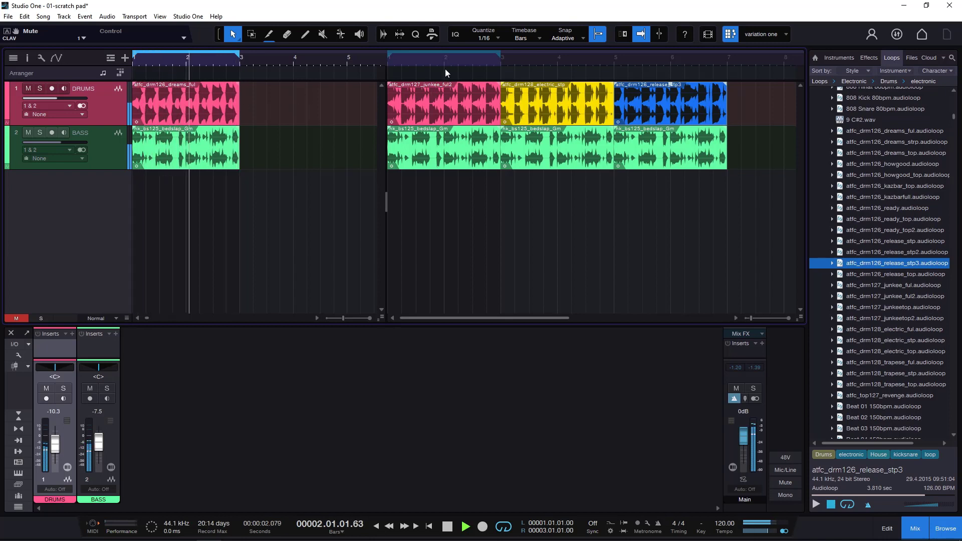
left_click(449, 525)
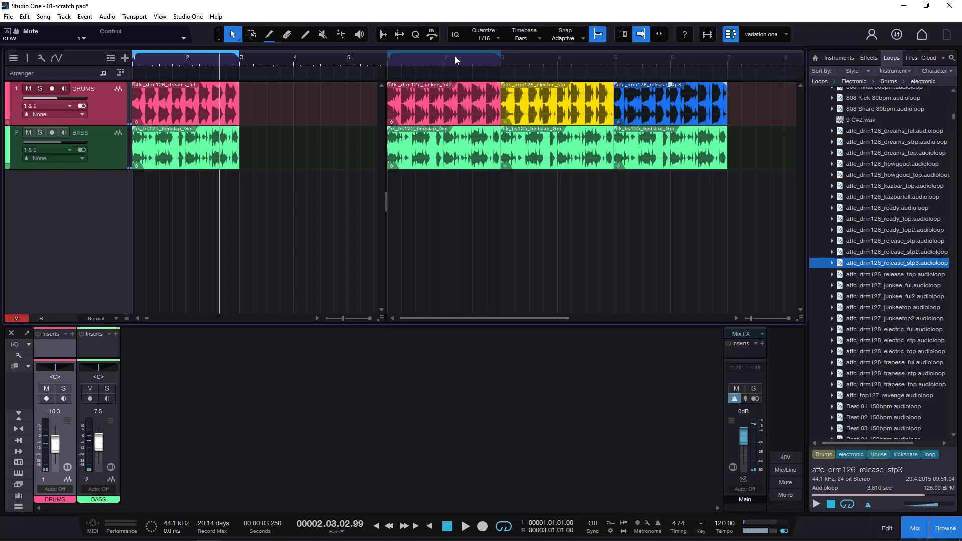
- Play the scratch pad and jump between the pink, yellow and blue drum sections to compare the variations
left_click(436, 58)
key("space")
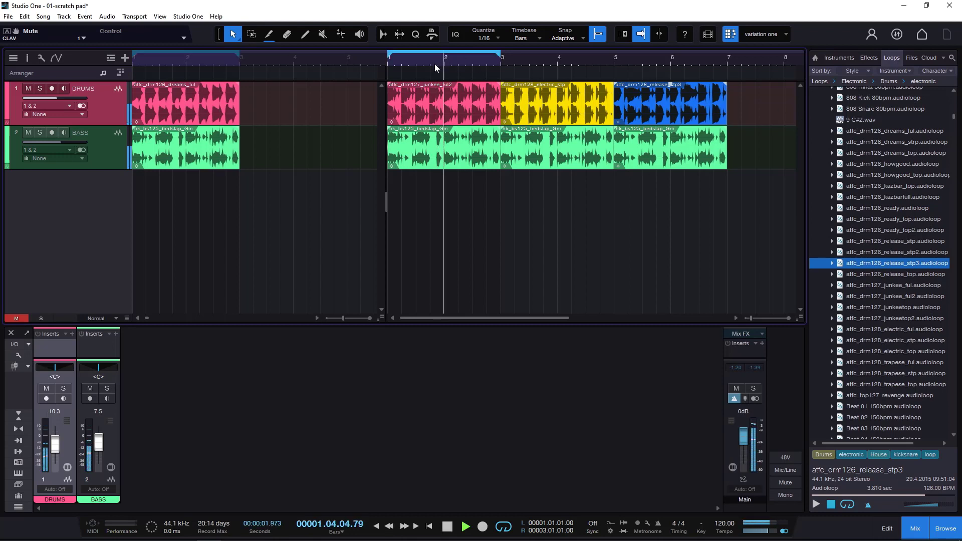
left_click(514, 58)
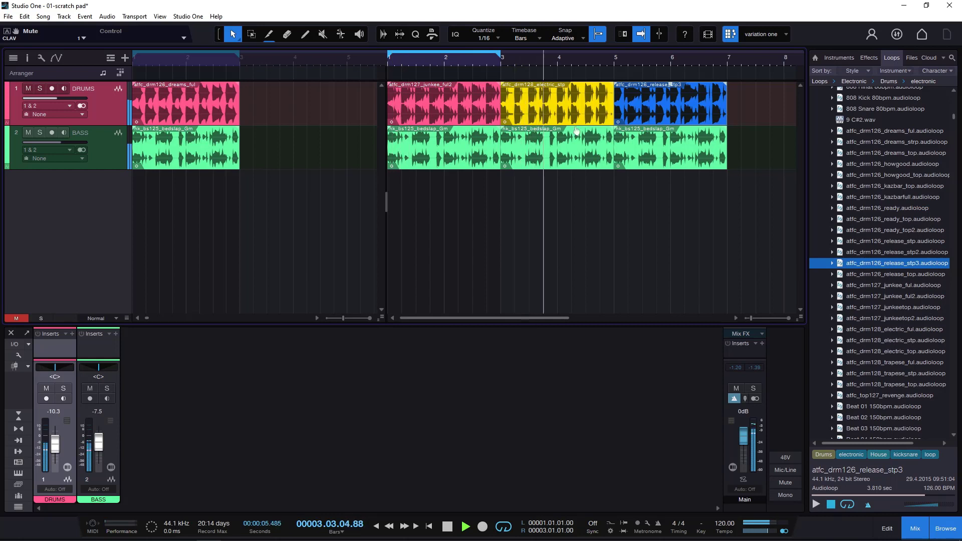
left_click(626, 59)
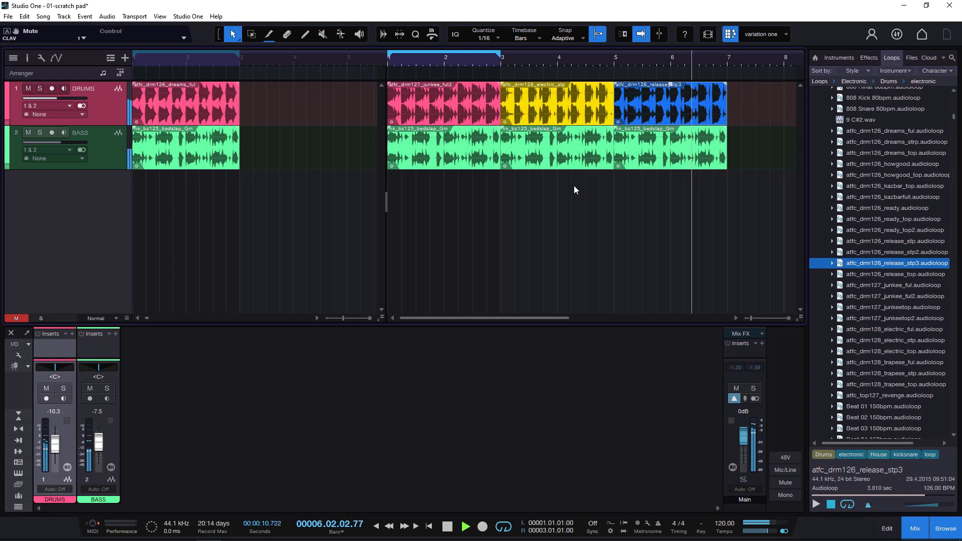
left_click(416, 64)
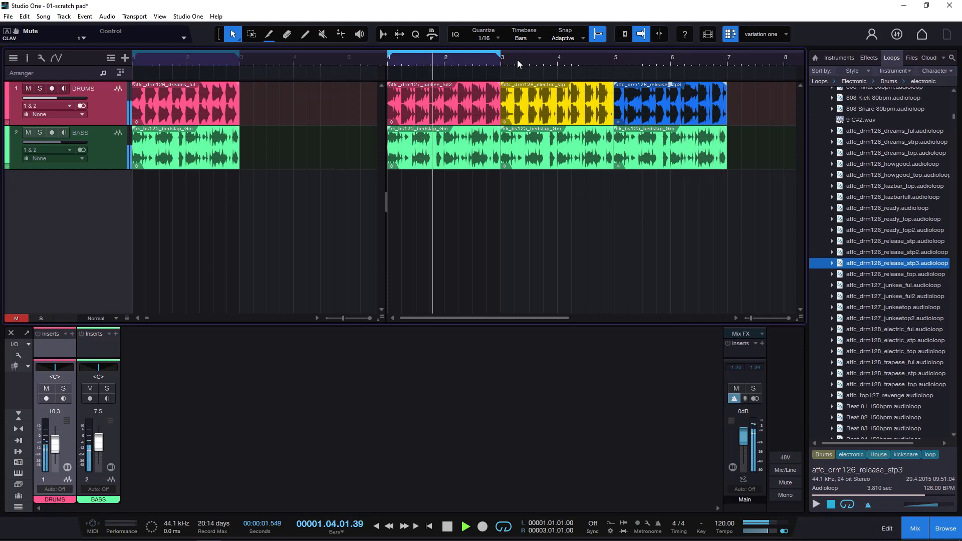
left_click(515, 59)
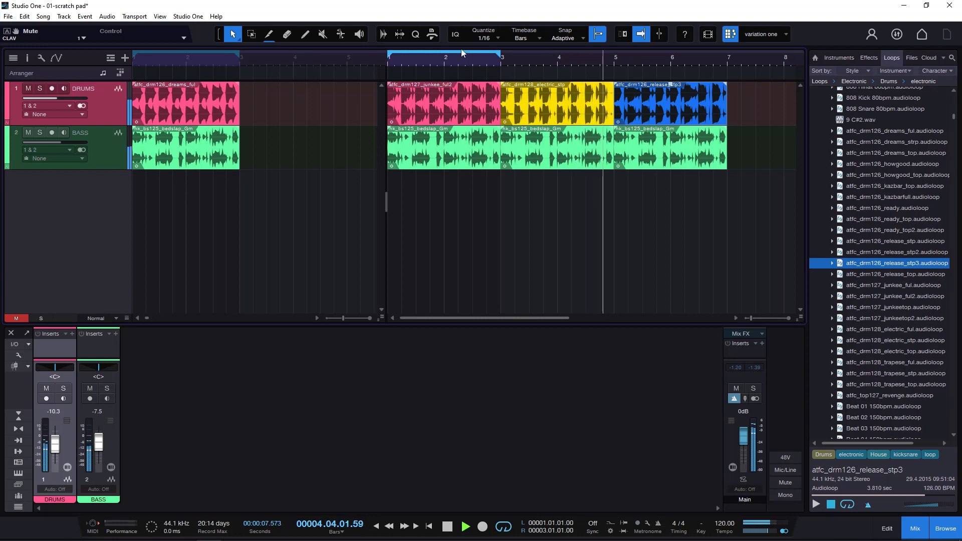
left_click(445, 59)
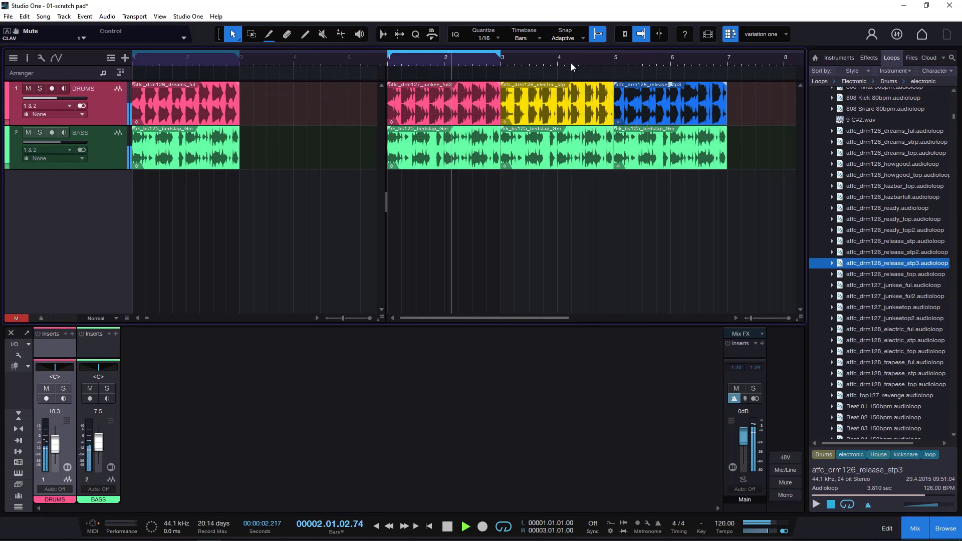
- Jump playback from the pink drum section to the yellow and blue ones to compare them, and stop playback
left_click(573, 61)
left_click(642, 60)
key("space")
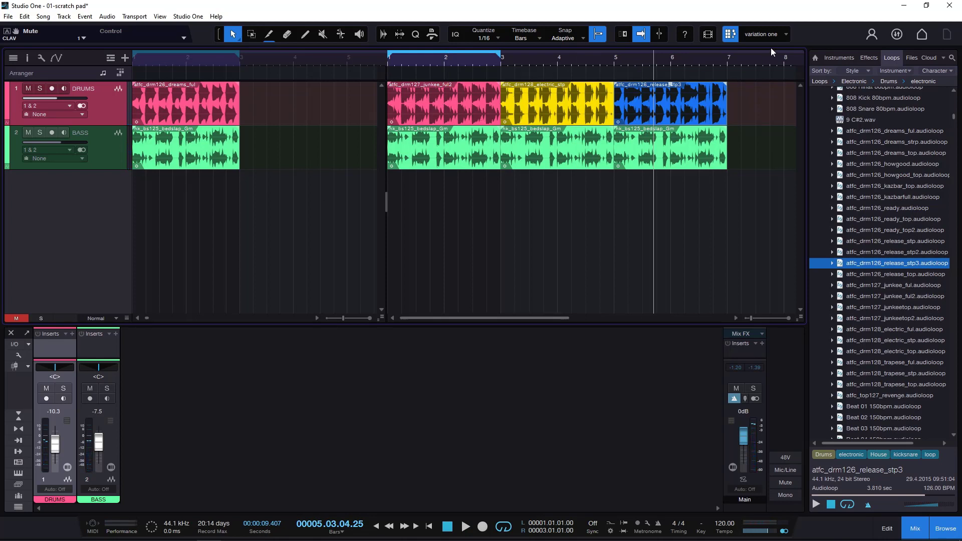
left_click(787, 34)
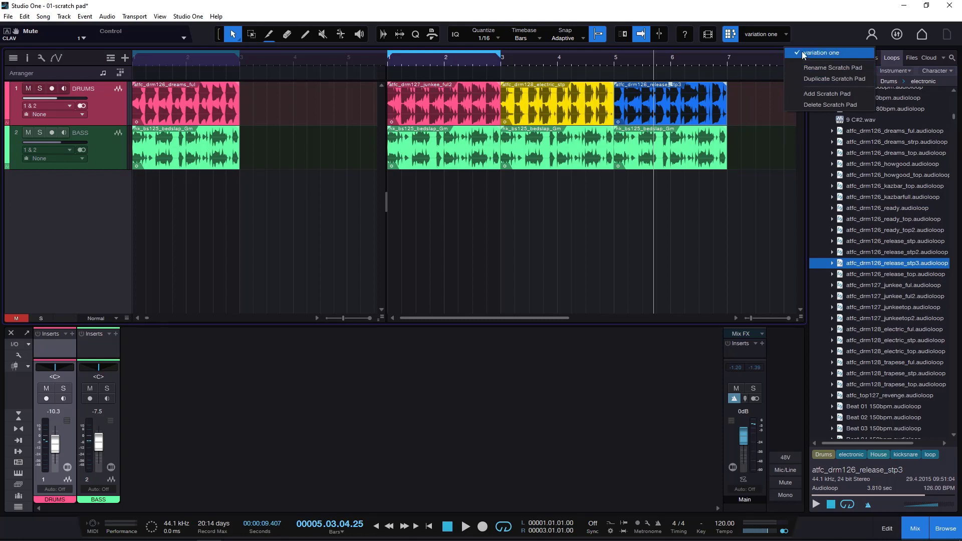
left_click(725, 57)
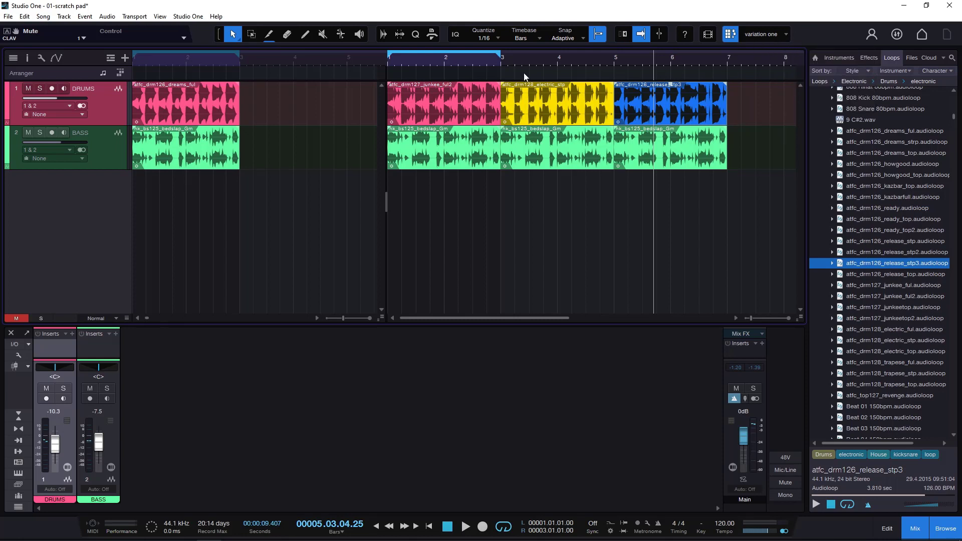
left_click(389, 60)
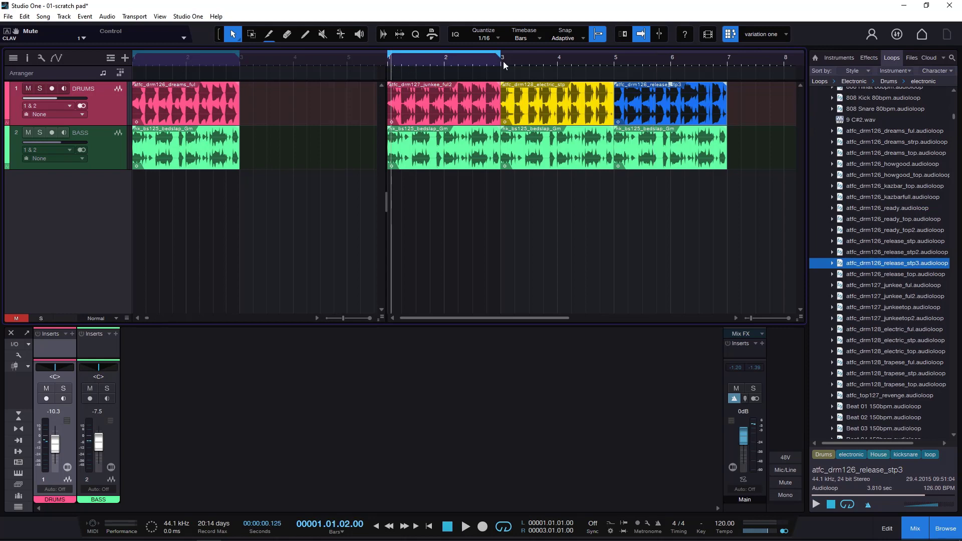
left_click(501, 62)
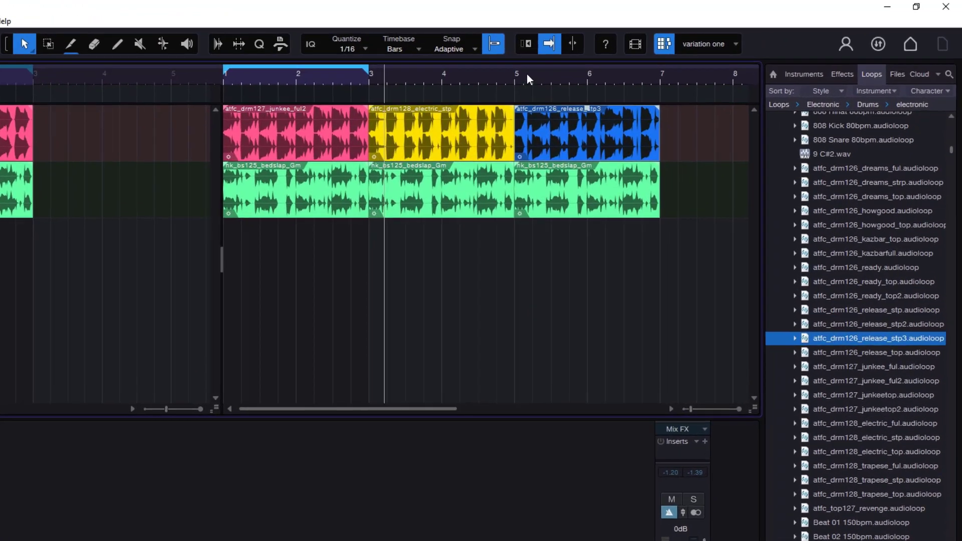
left_click(614, 59)
left_click(154, 86)
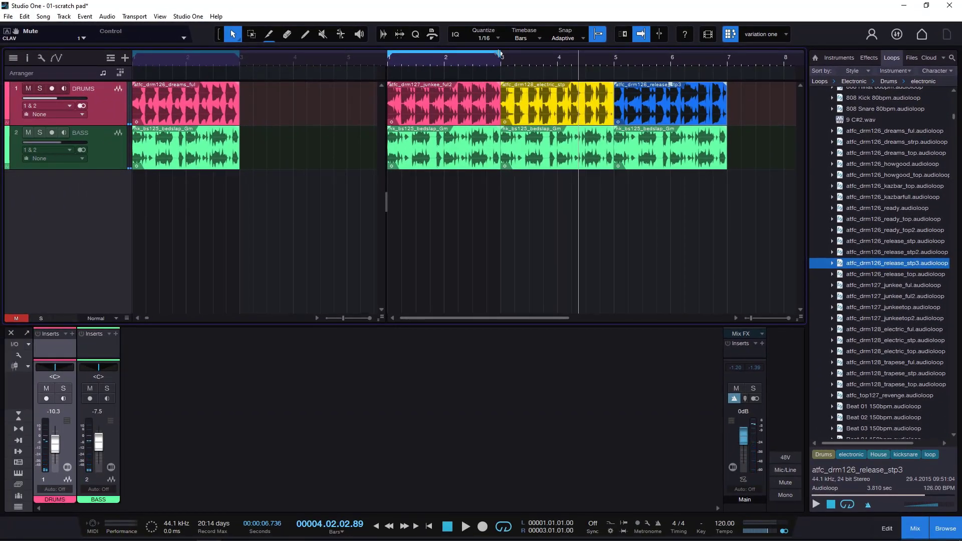
- Extend the scratch pad's loop to bar 7 and add two-bar arranger sections over the arrangement's loop and each scratch pad drum variation
mouse_move(499, 53)
left_mouse_down()
mouse_move(707, 55)
mouse_move(728, 71)
left_mouse_up()
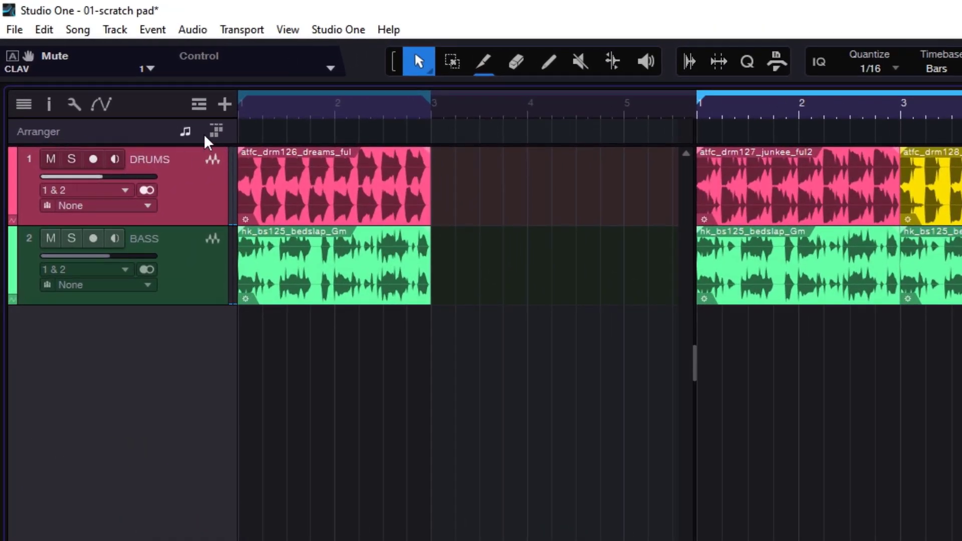
double_click(249, 133)
left_click_drag(340, 134, 435, 157)
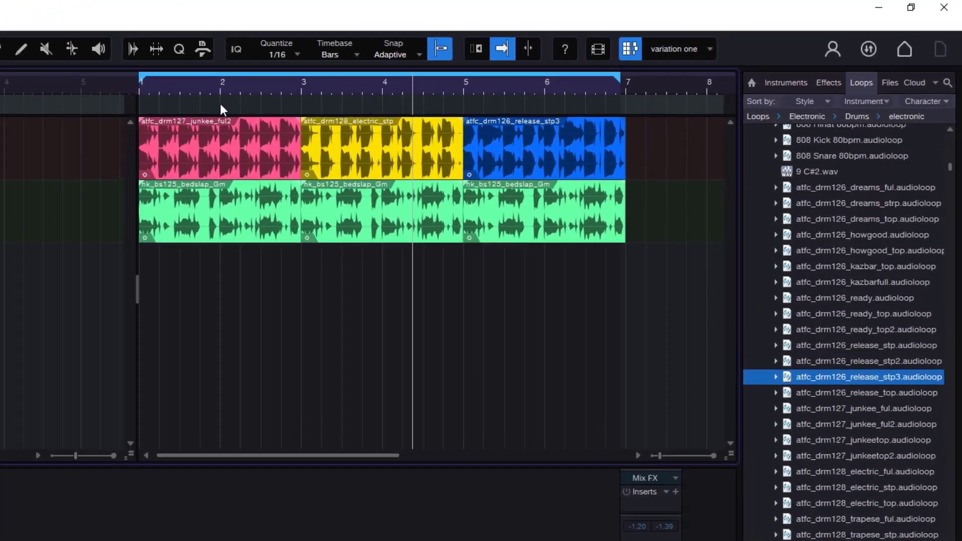
left_click_drag(389, 74, 404, 75)
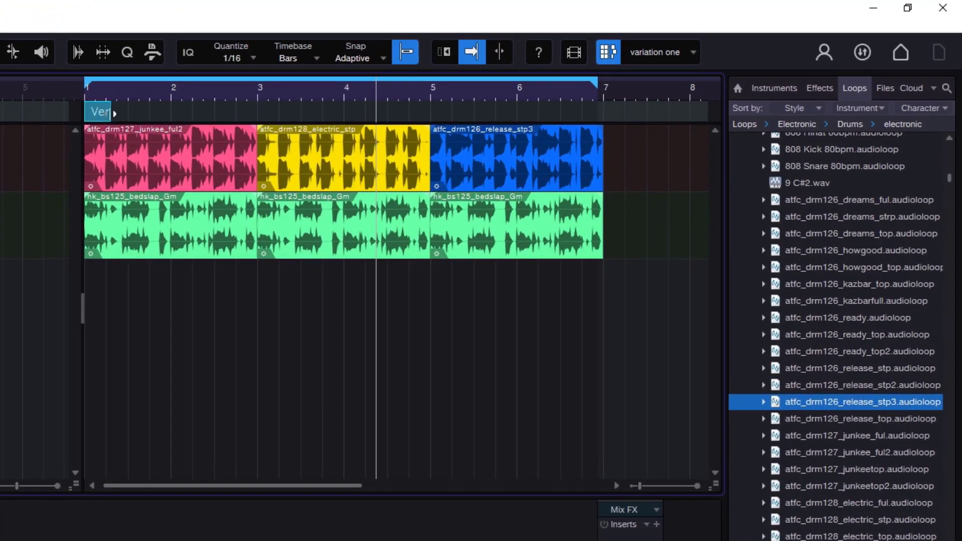
left_click_drag(115, 113, 608, 123)
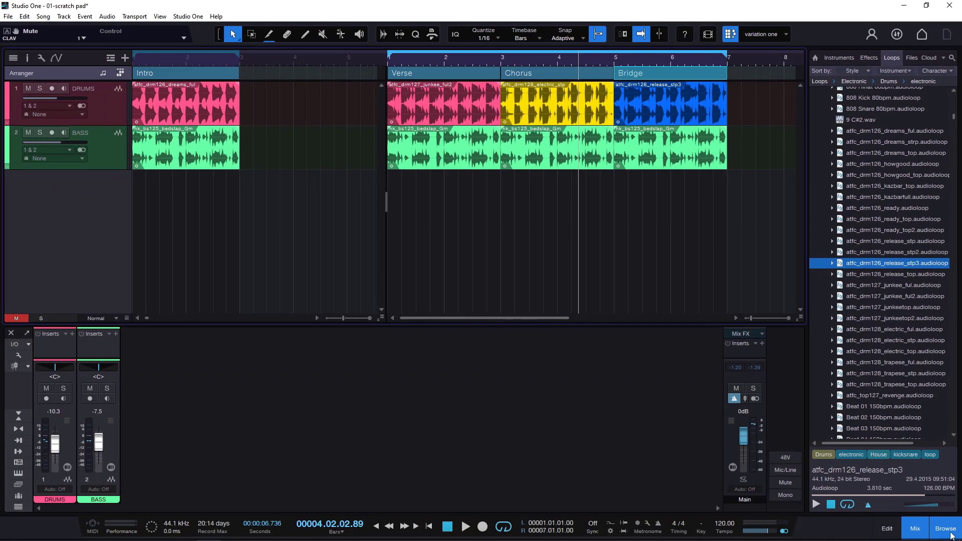
- Hide the browser and show the inspector listing the arranger sections of the arrangement and the scratch pad
left_click(950, 534)
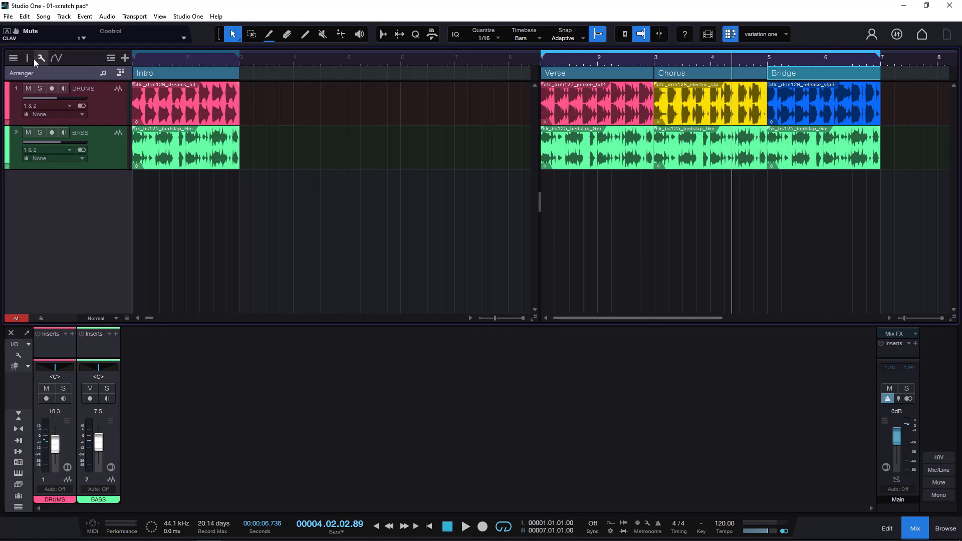
left_click(17, 59)
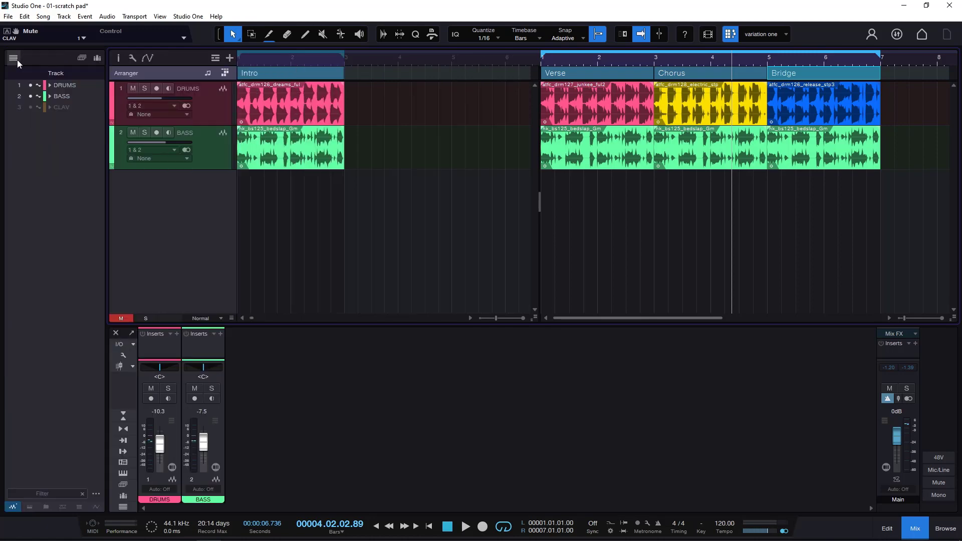
left_click(17, 59)
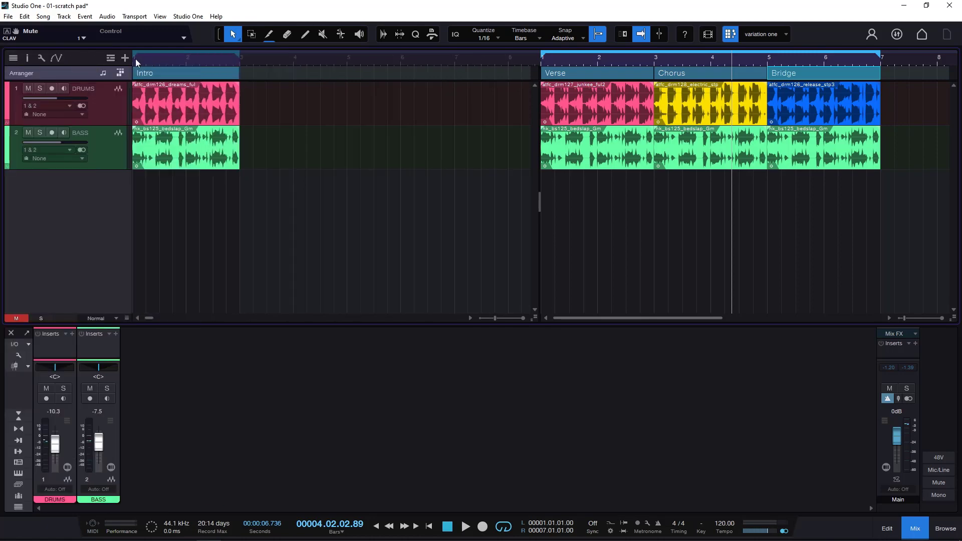
left_click(27, 58)
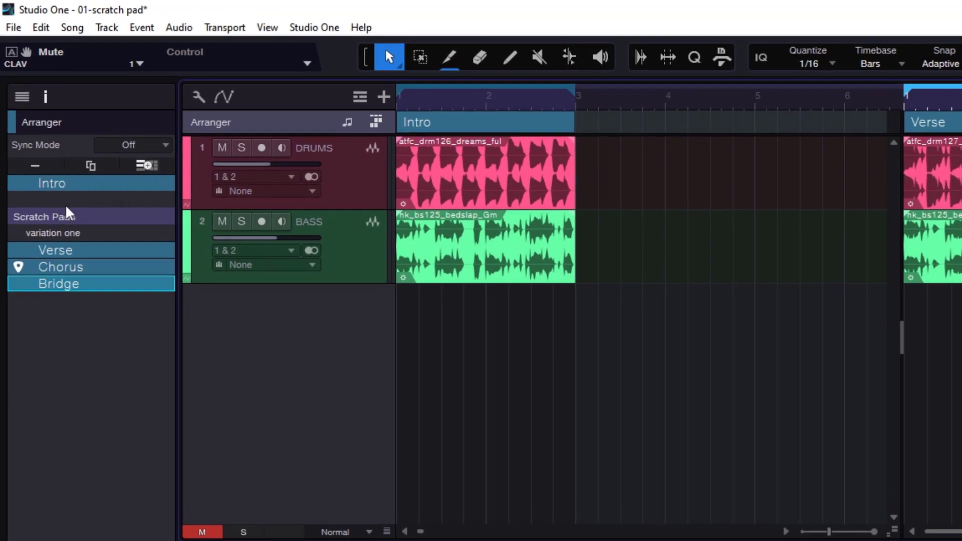
- Rename the arrangement's Intro section as VERSE
double_click(53, 184)
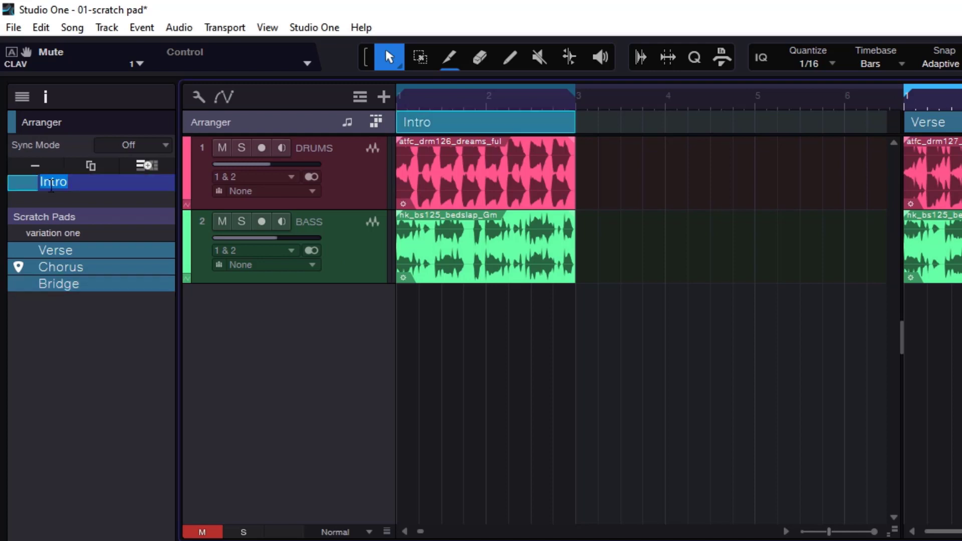
type("ve")
type("VERSE")
key("Return")
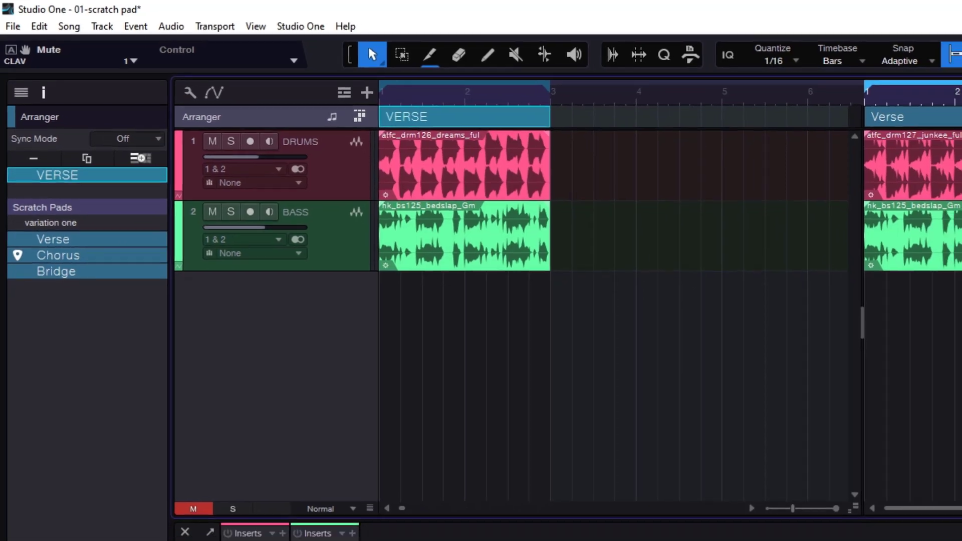
- Add a new empty scratch pad and switch back to the variation one pad
left_click(858, 37)
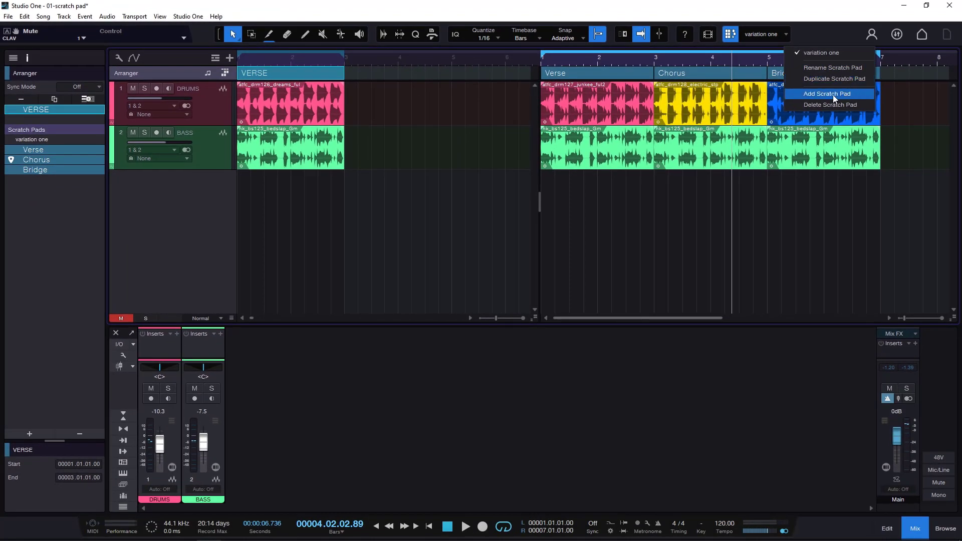
left_click(833, 95)
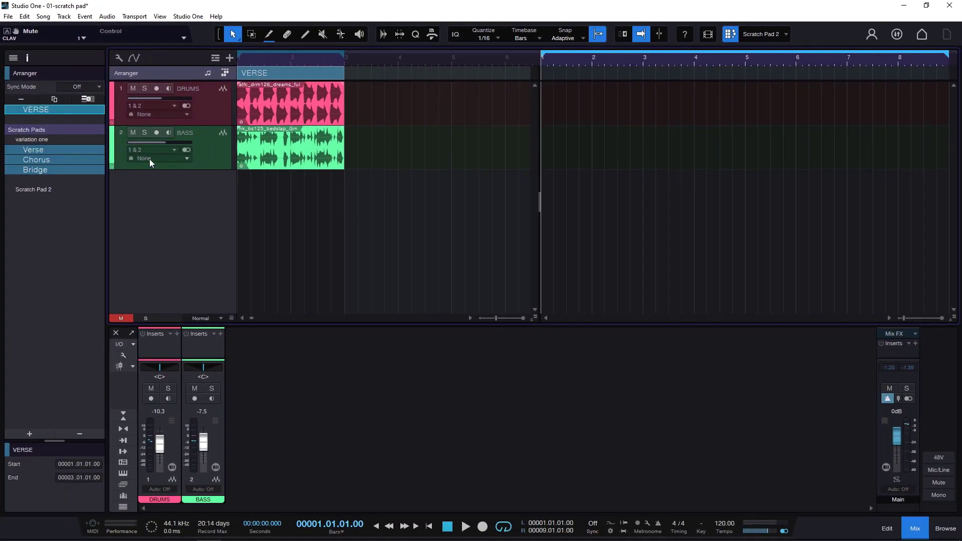
left_click(785, 34)
left_click(834, 53)
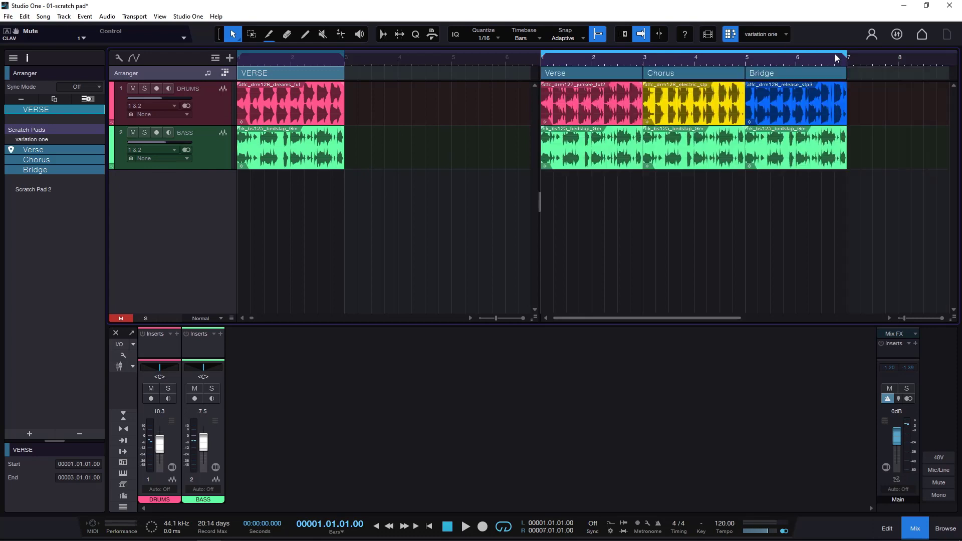
- Switch to Scratch Pad 2 and delete it
left_click(786, 34)
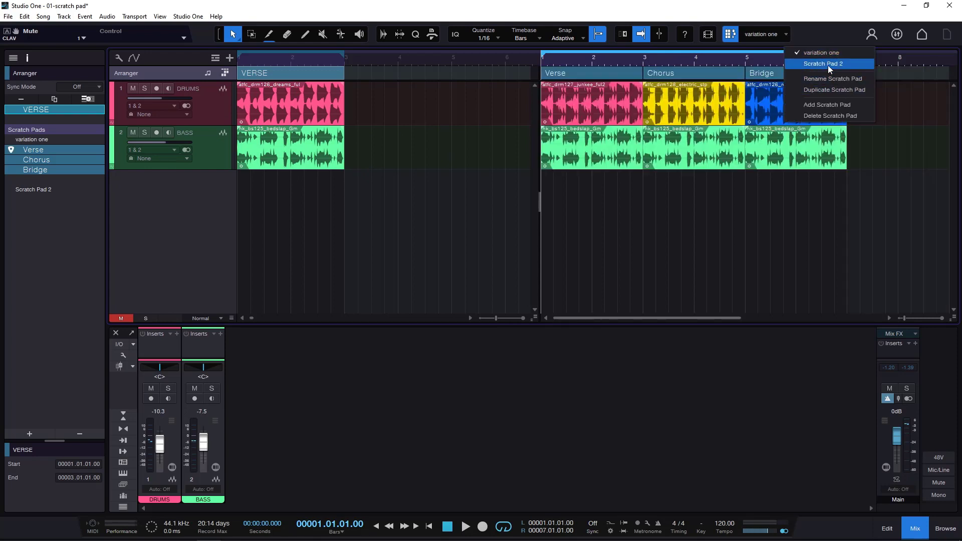
left_click(827, 64)
left_click(787, 34)
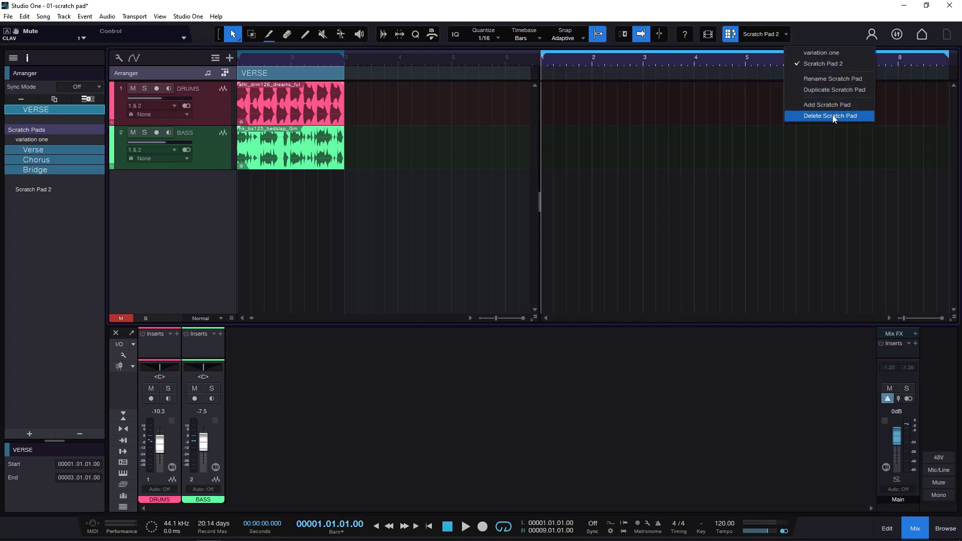
left_click(832, 115)
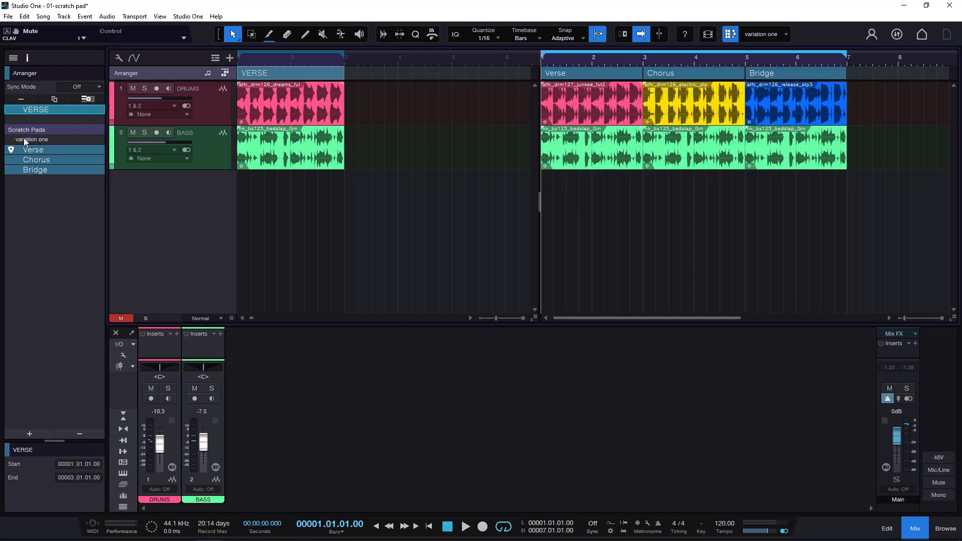
- Rename the scratch pad's Verse, Chorus and Bridge sections as VAR 1, VAR 2 and VAR 3
double_click(33, 150)
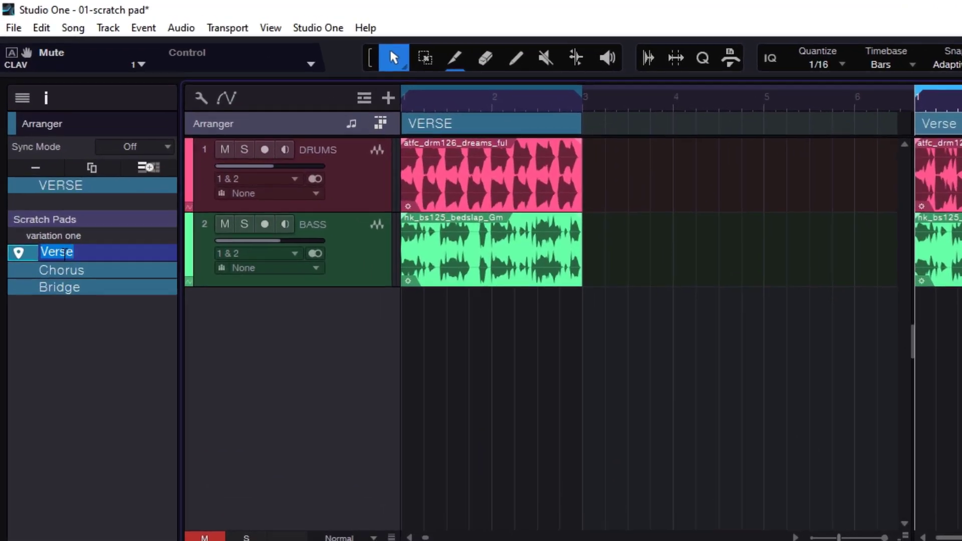
type("VAR 1")
key("Return")
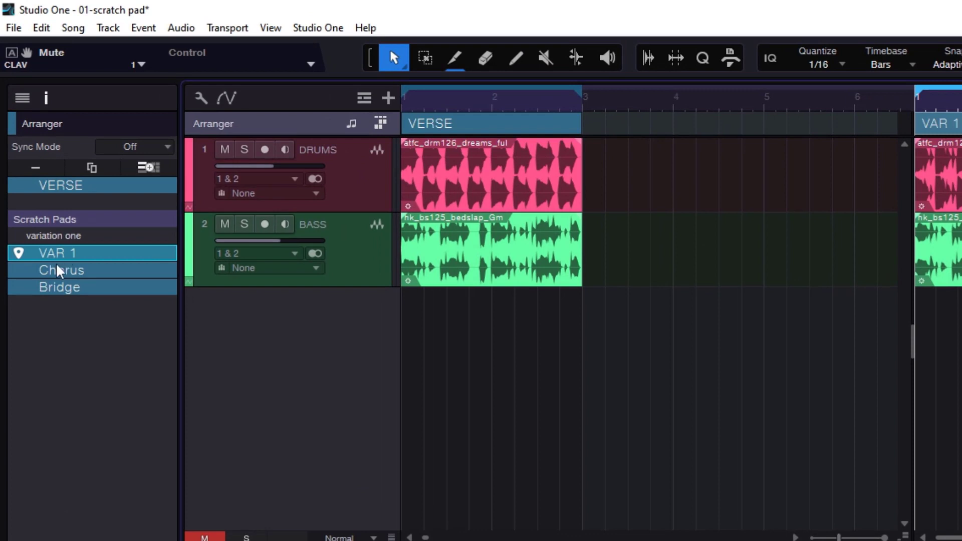
double_click(59, 270)
type("VAR ")
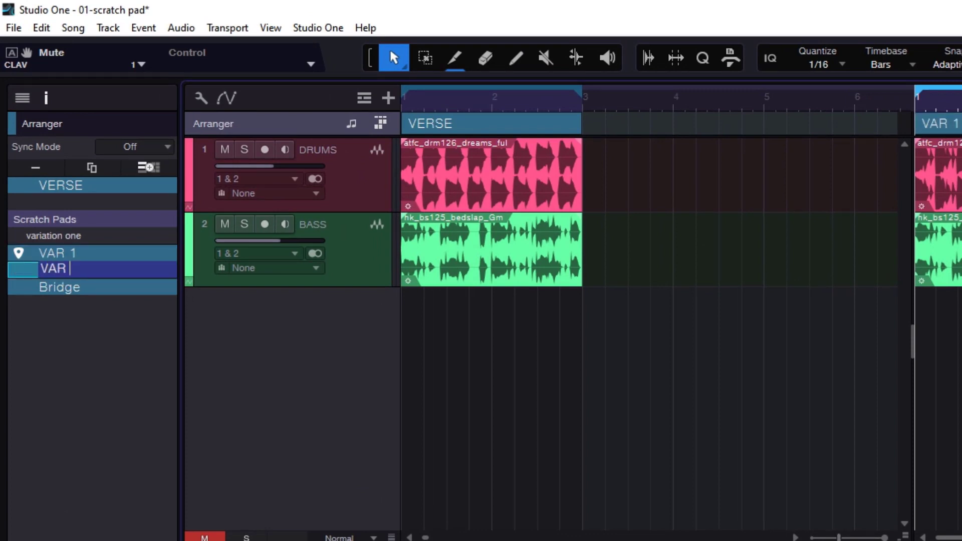
type("2")
key("Return")
double_click(57, 286)
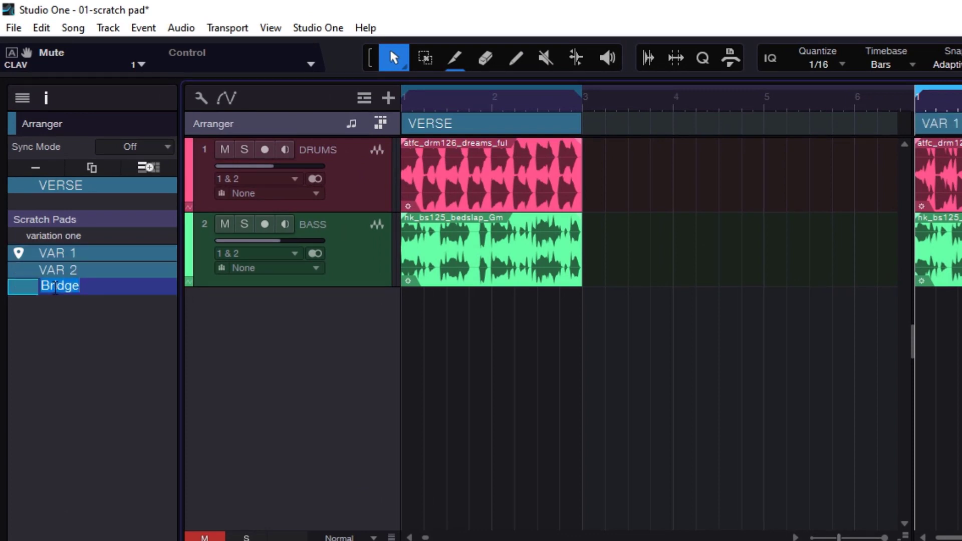
type("VAR 3")
key("Return")
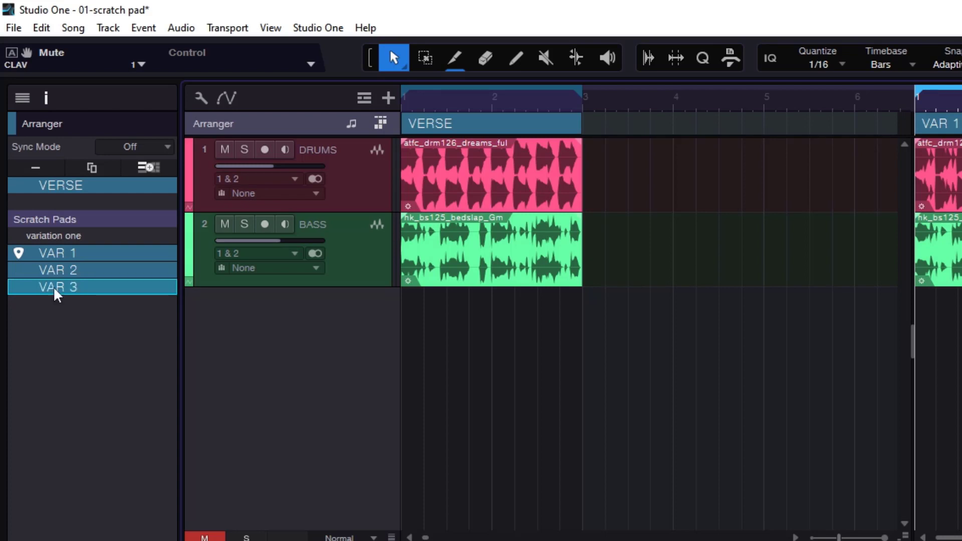
- Color the VAR 2 section yellow and the VAR 3 section blue to match their drum events
left_click(71, 276)
right_click(69, 276)
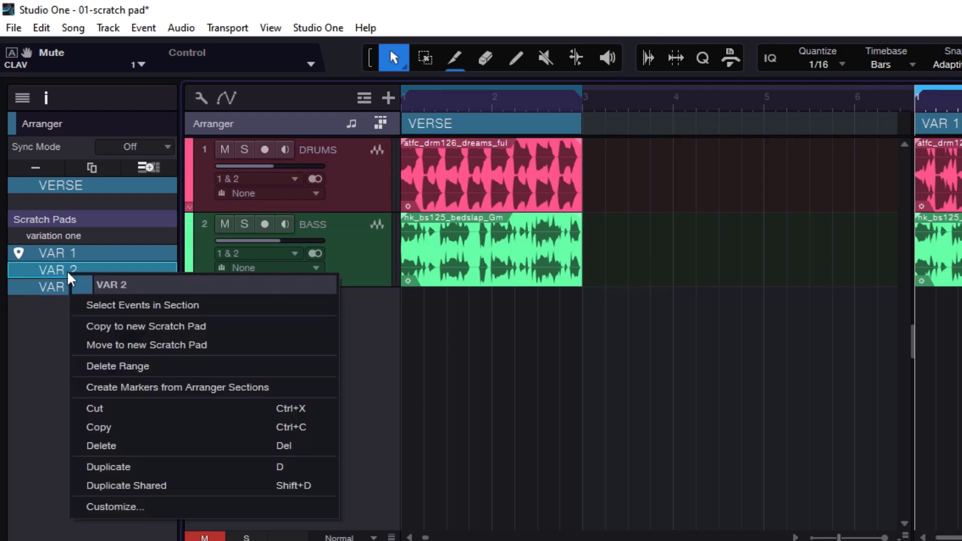
left_click(81, 284)
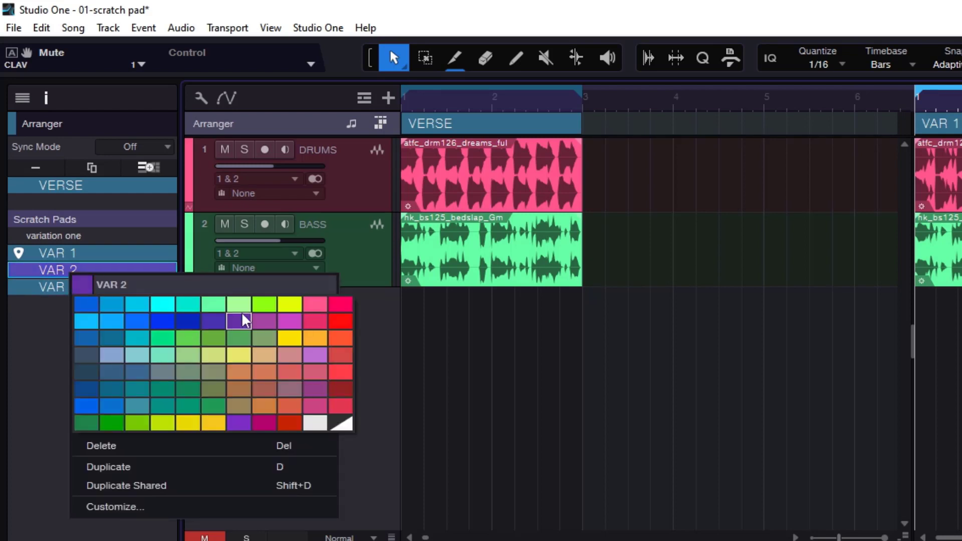
left_click(291, 337)
left_click(54, 289)
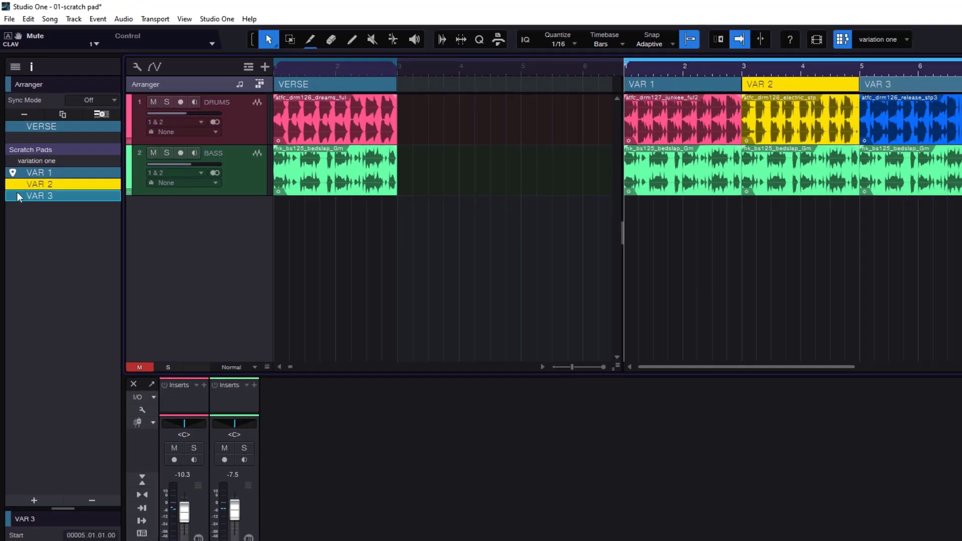
right_click(34, 294)
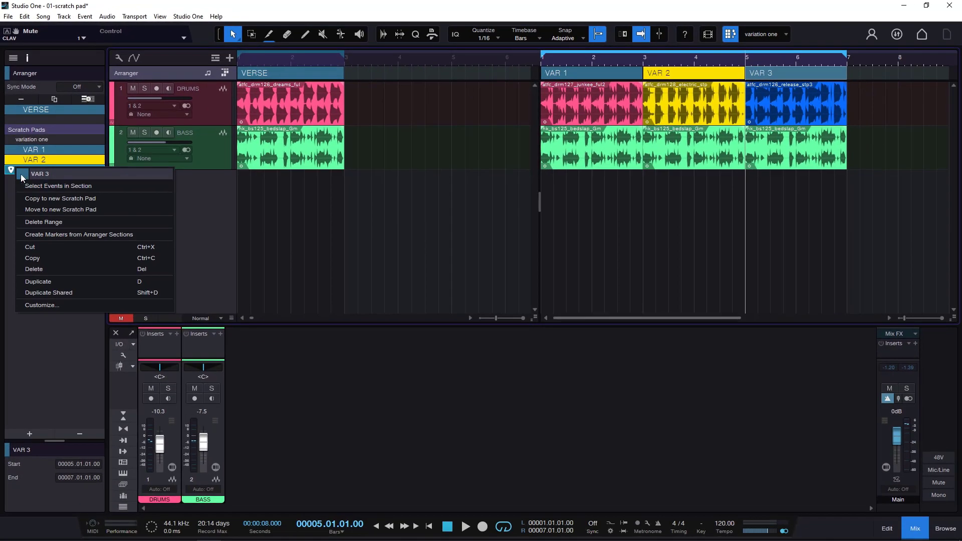
left_click(20, 174)
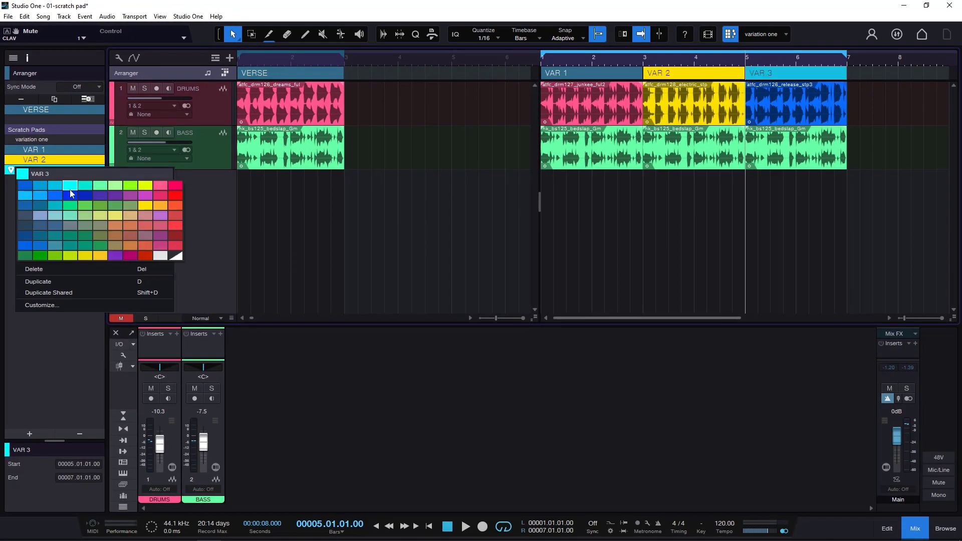
left_click(28, 185)
left_click(57, 344)
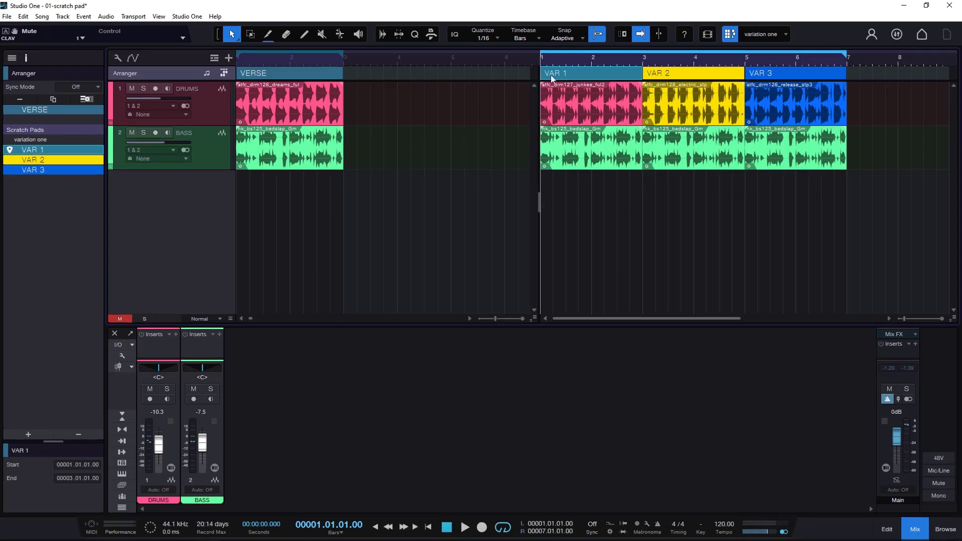
- Play the variation one pad with looping off and jump between the VAR 1, VAR 2 and VAR 3 sections on the timeline to compare them
key("space")
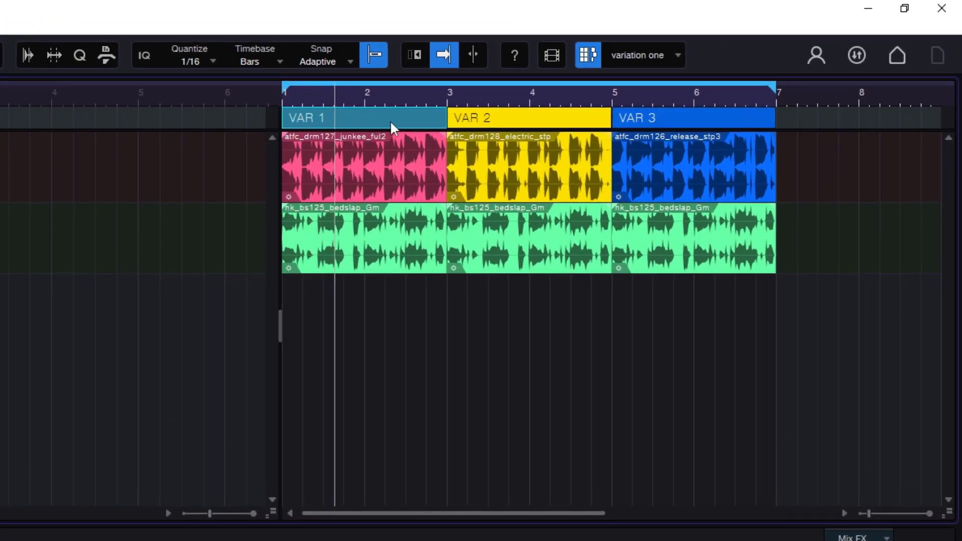
key("KP_Divide")
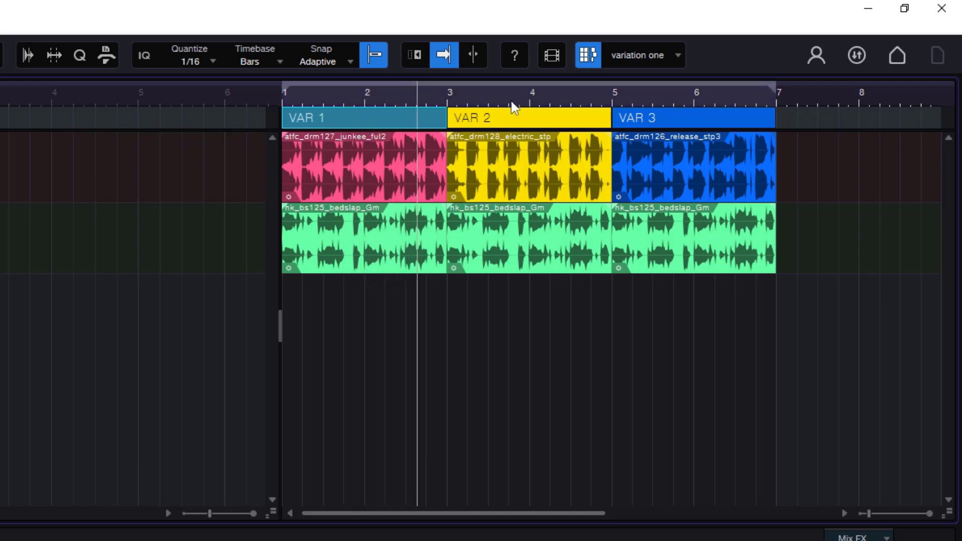
left_click(473, 120)
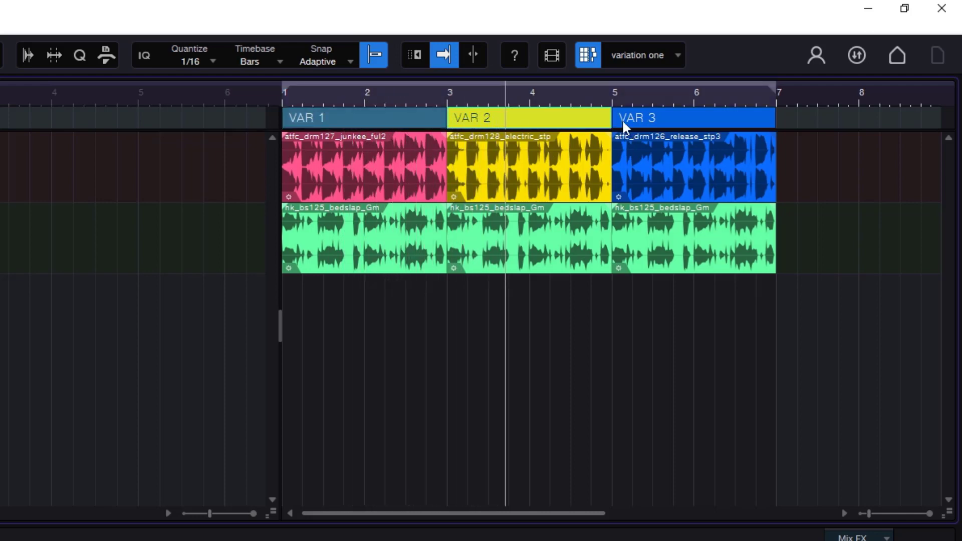
left_click(389, 118)
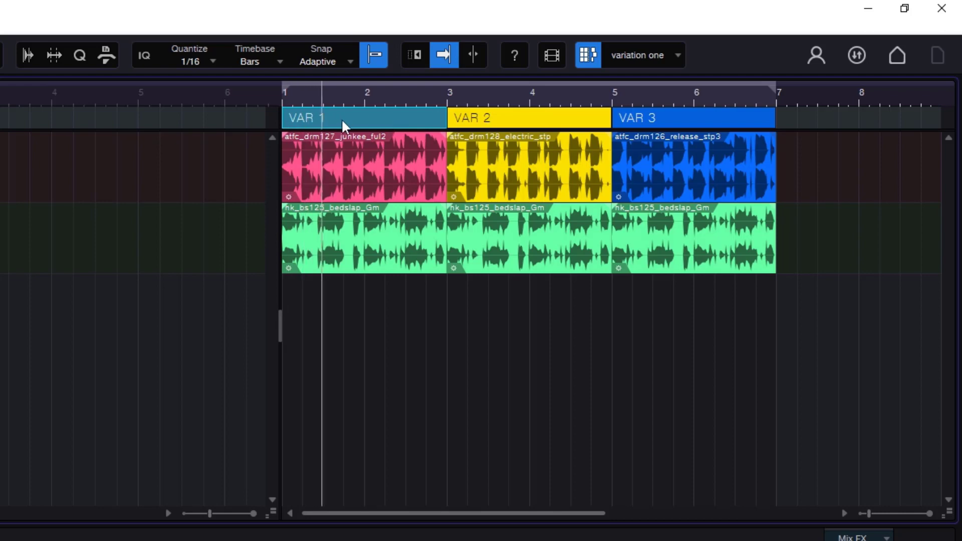
left_click(623, 120)
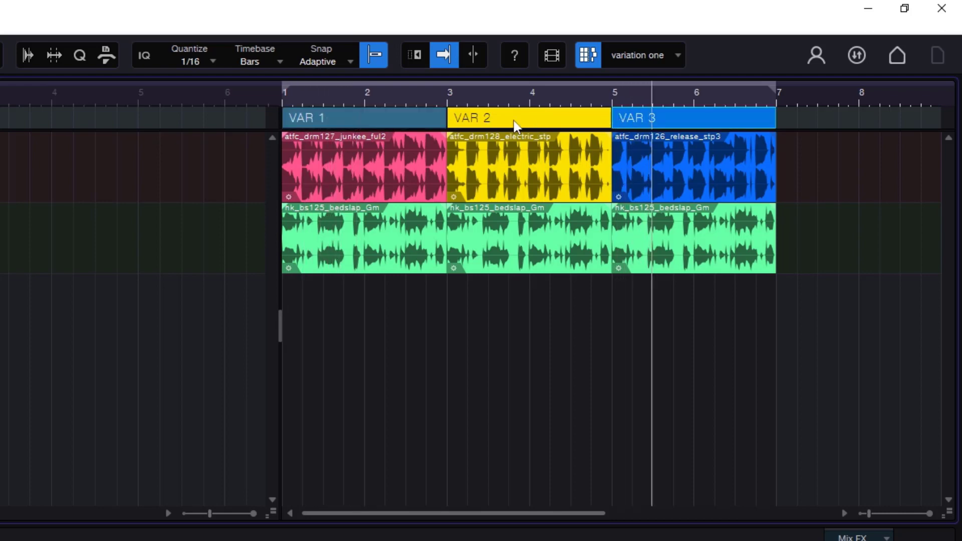
left_click(490, 123)
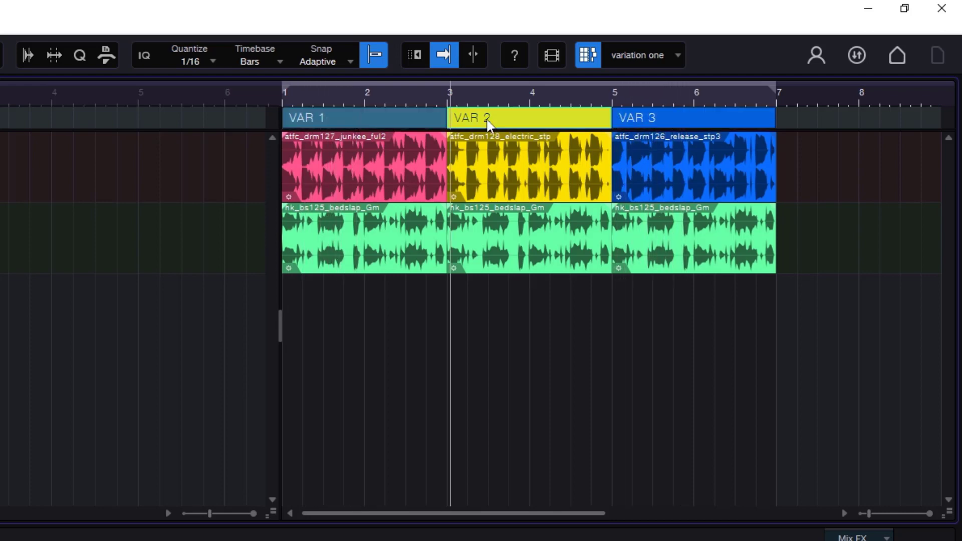
left_click(335, 117)
left_click(644, 119)
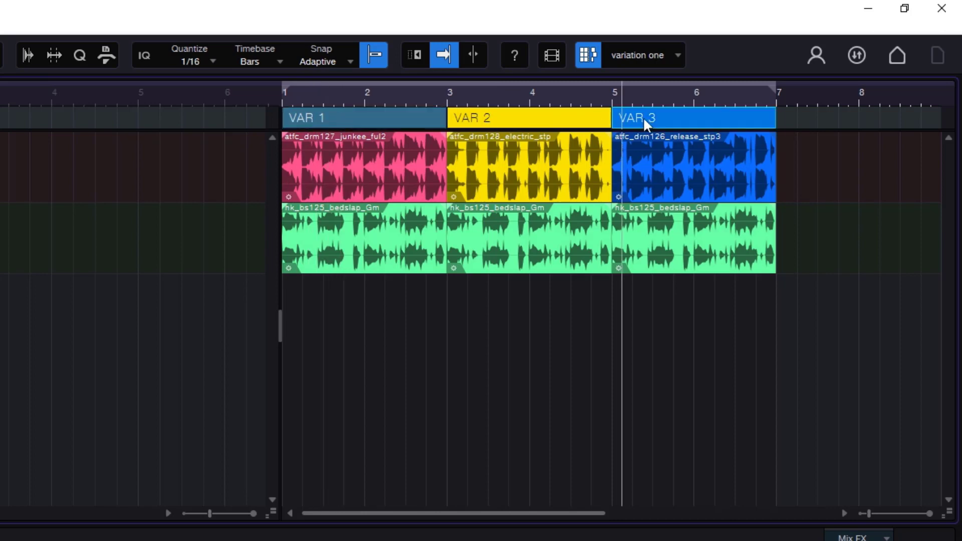
left_click(373, 120)
left_click(486, 123)
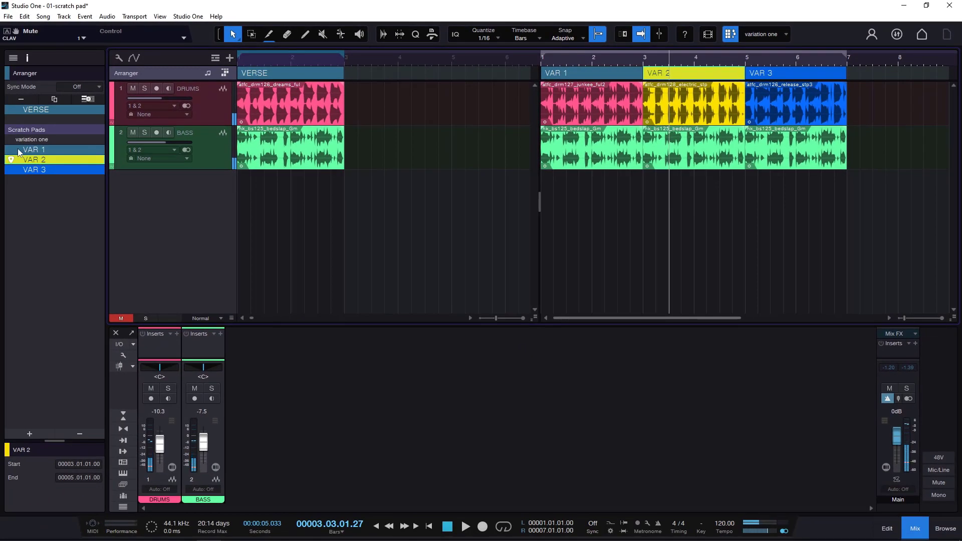
- Audition VAR 1, VAR 2 and VAR 3 from the arranger's section list, ending on VAR 1, and stop playback
left_click(18, 151)
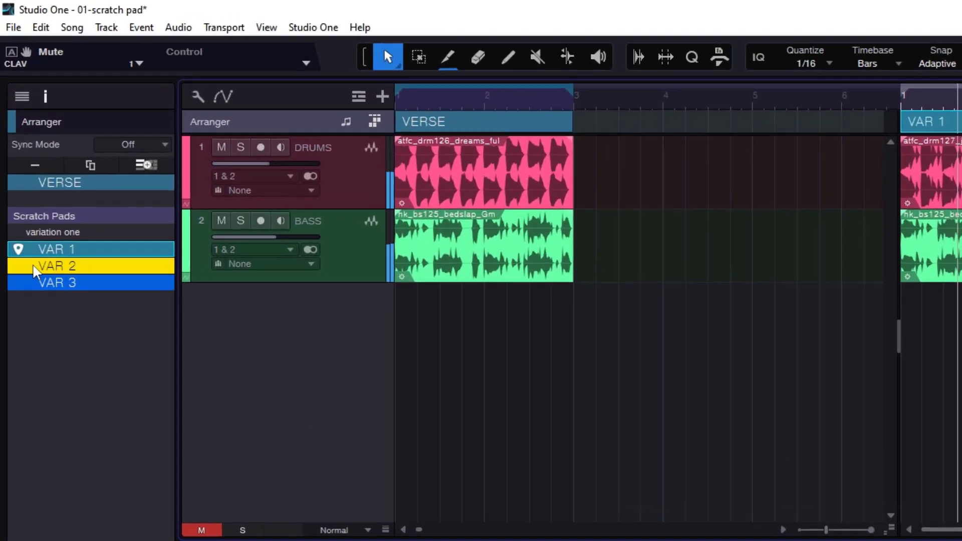
double_click(20, 160)
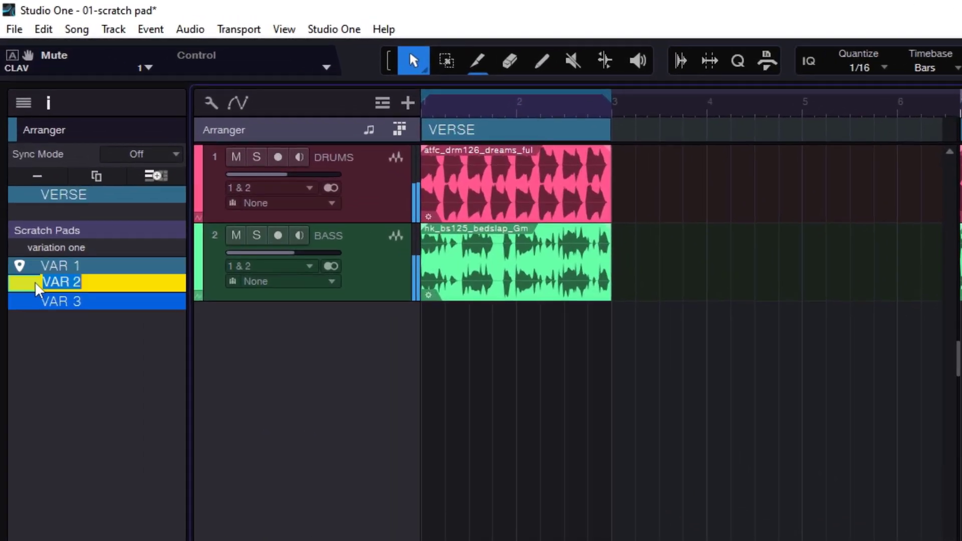
left_click(22, 284)
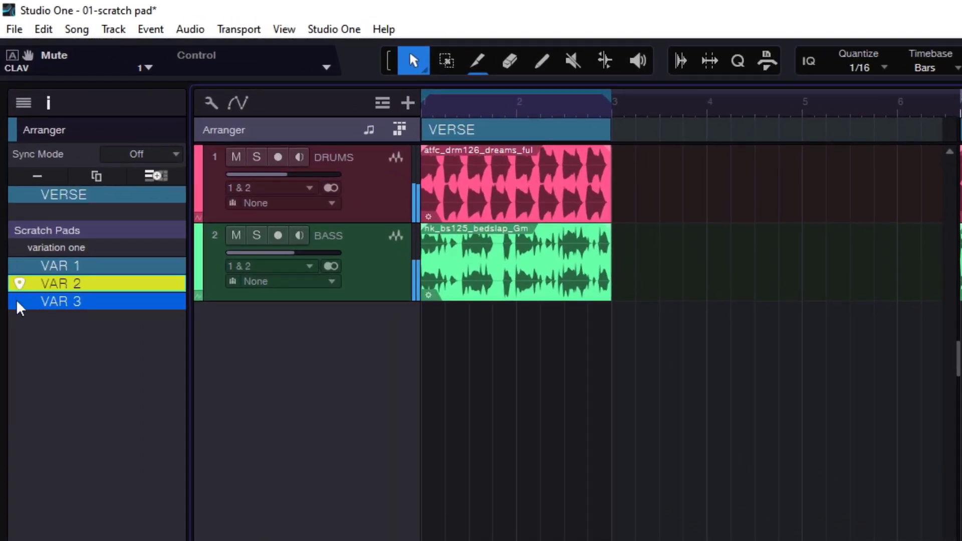
left_click(20, 301)
left_click(20, 265)
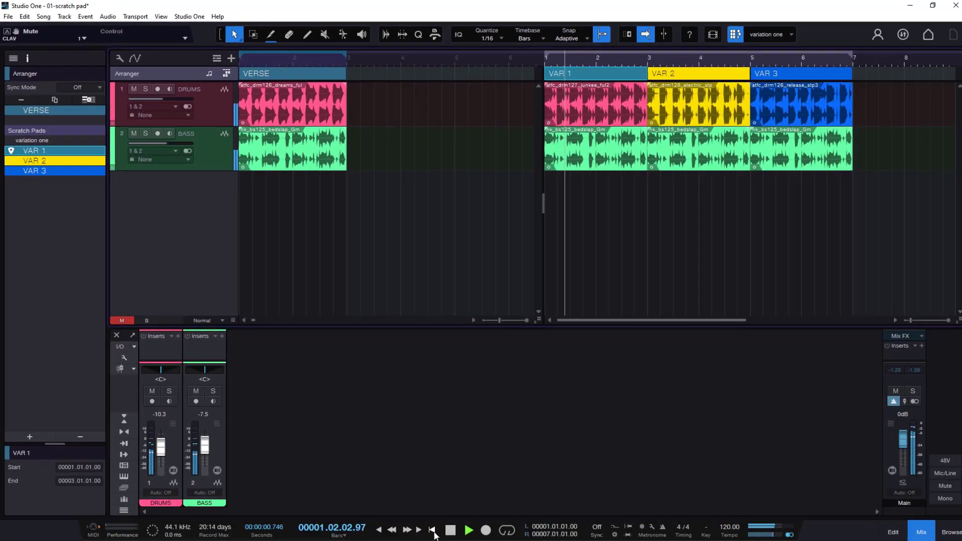
left_click(449, 533)
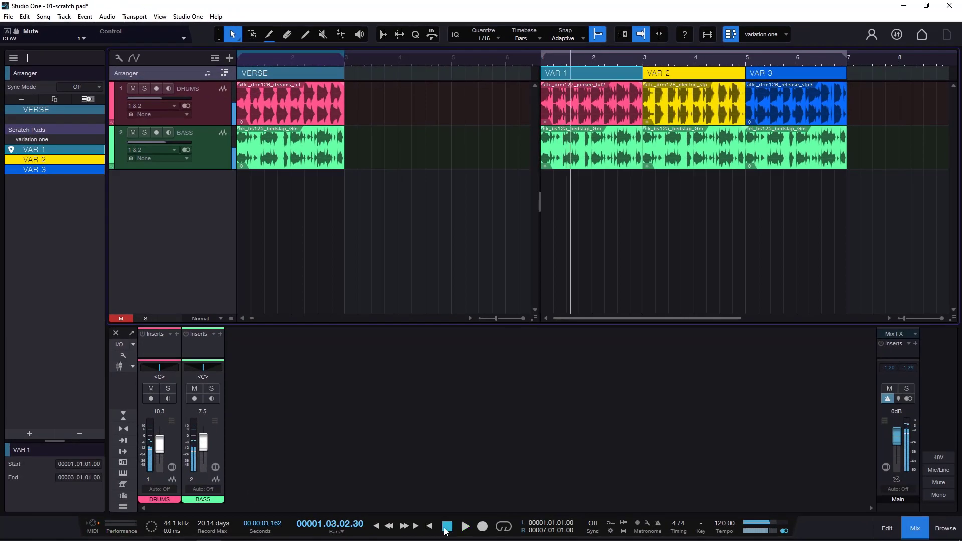
left_click(785, 38)
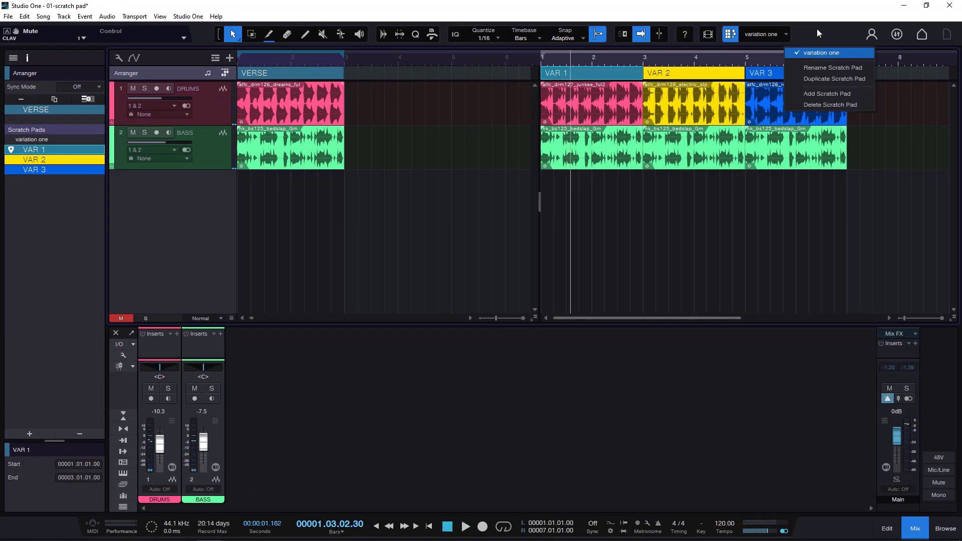
left_click(819, 33)
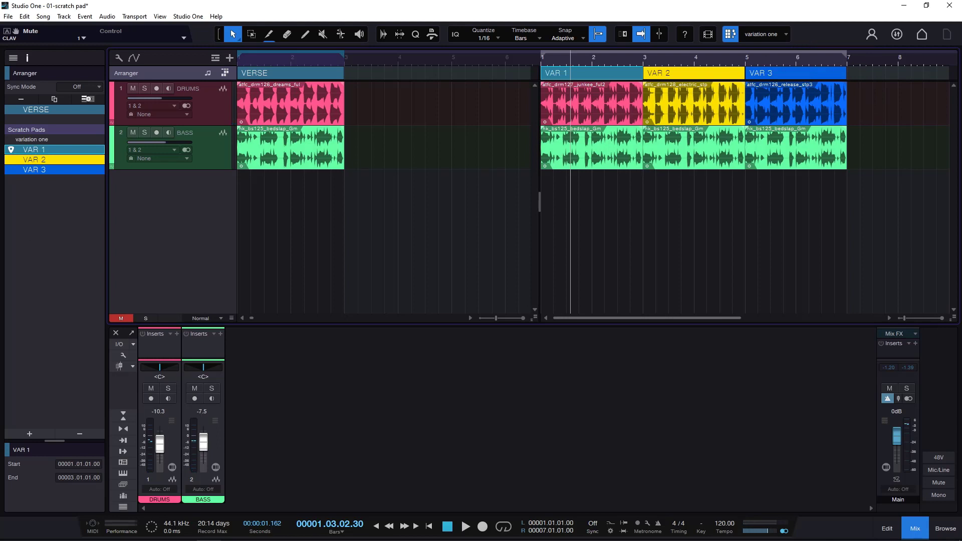
- Try inserting a copy of the VAR 2 section ahead of the song's VERSE and undo it
left_click(672, 76)
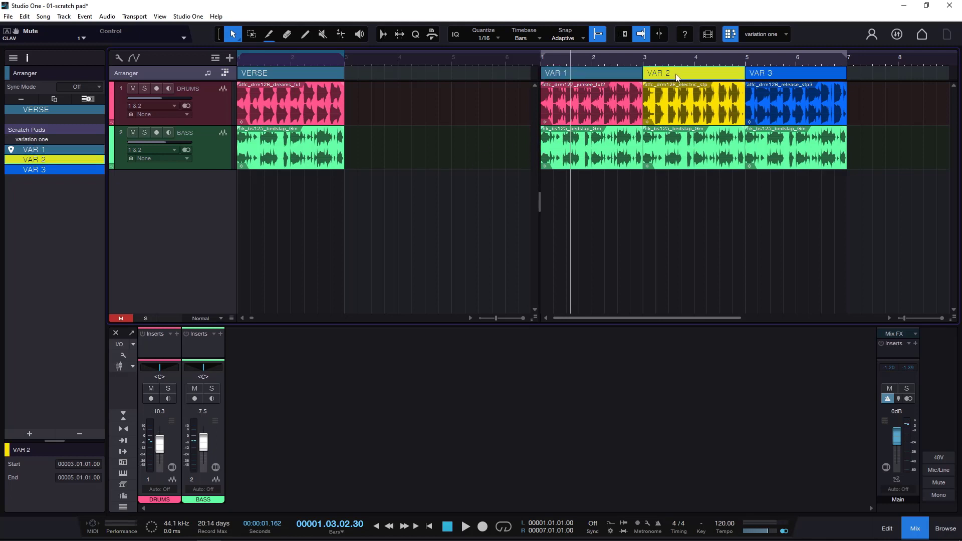
left_click_drag(676, 76, 242, 71)
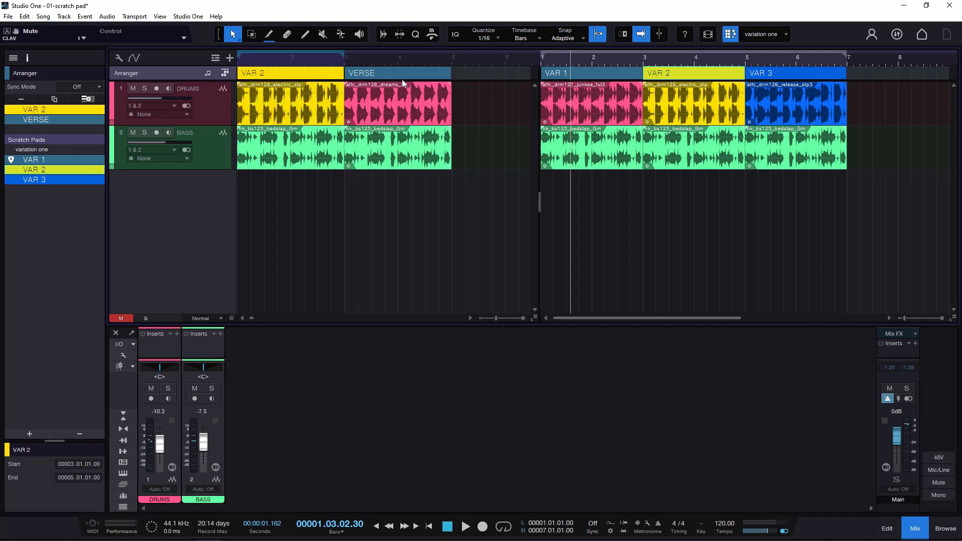
key("ctrl+z")
- Try replacing the song's VERSE section with VAR 2, play the result in a loop and undo the replacement
left_click_drag(696, 73, 265, 73)
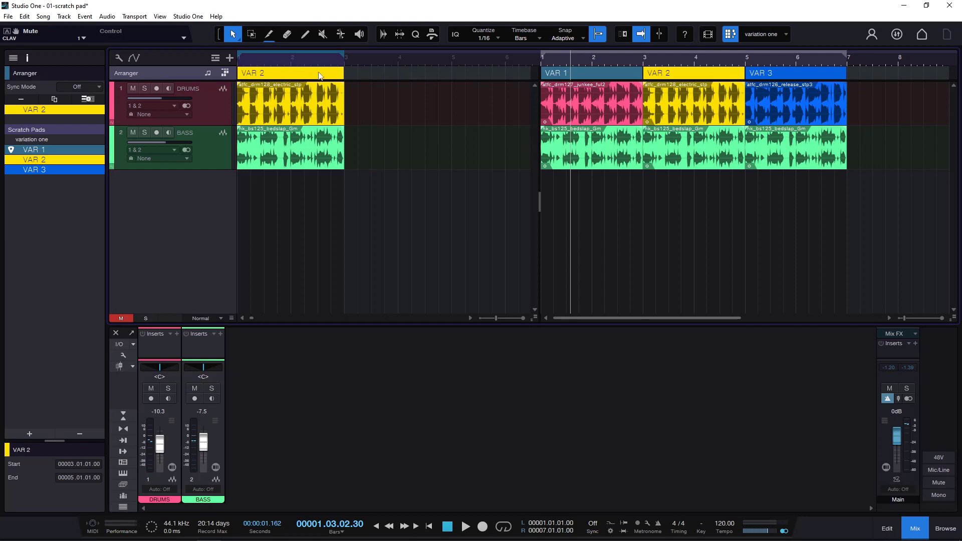
left_click(268, 60)
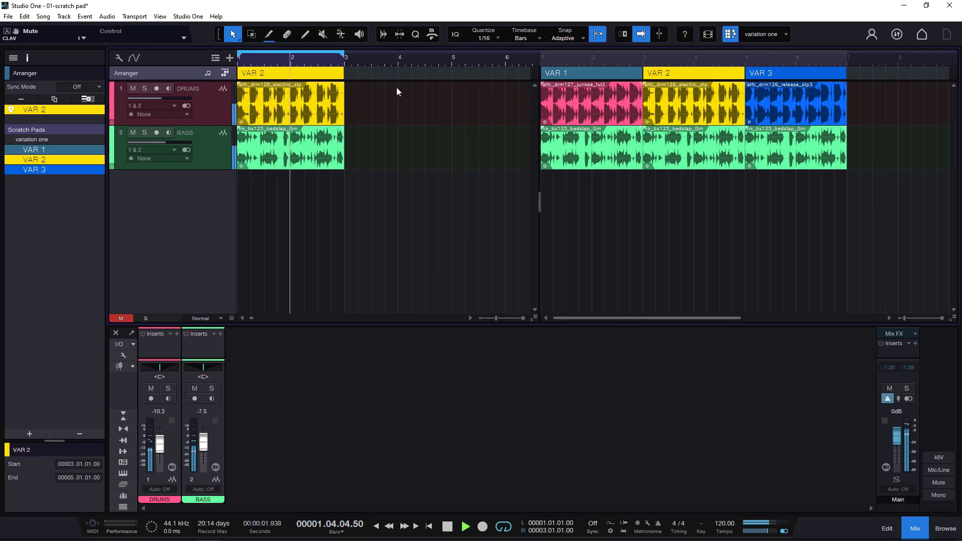
key("space")
key("ctrl+z")
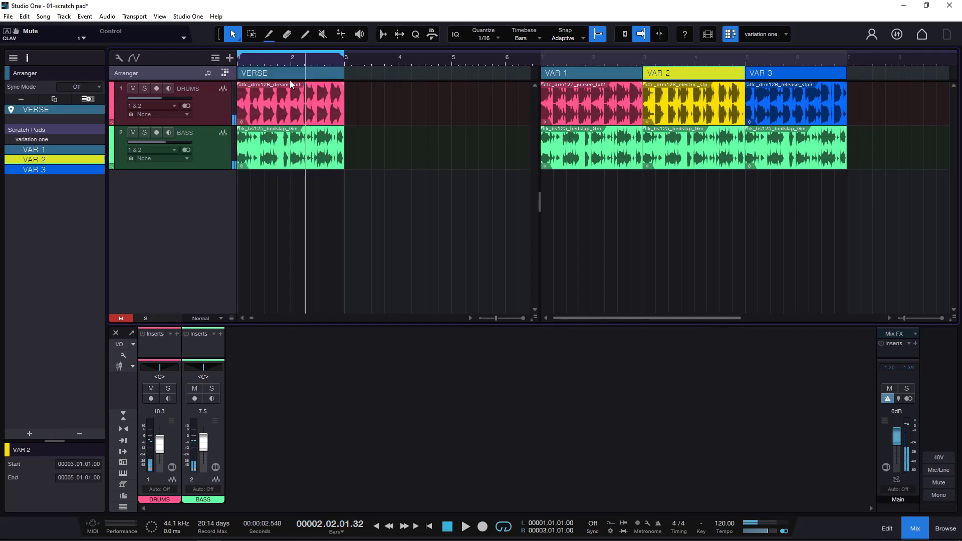
- Try copying only VAR 2's drum and bass events over those in the song's VERSE, play them, undo the copy and stop playback
left_click(255, 73)
left_click(683, 100)
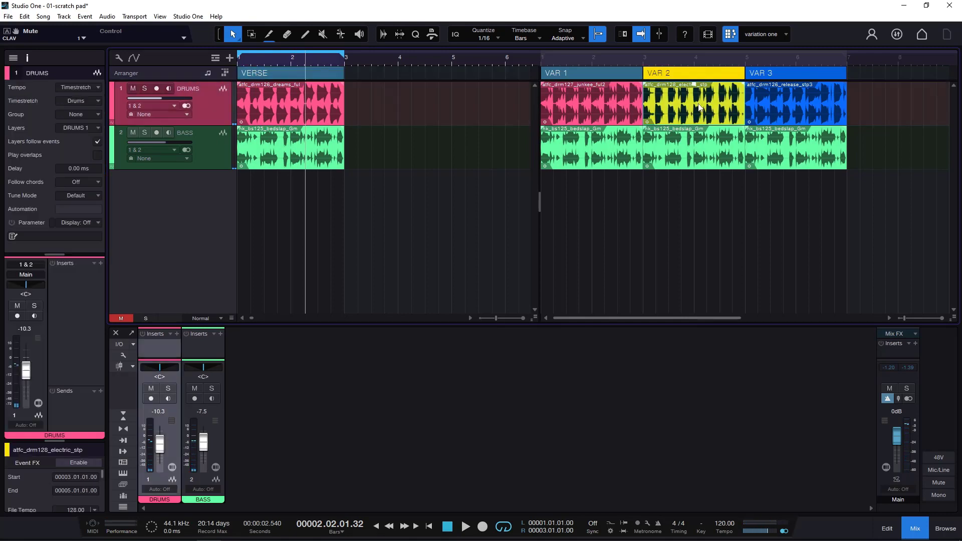
left_click(706, 143, "shift")
left_click_drag(691, 111, 277, 115)
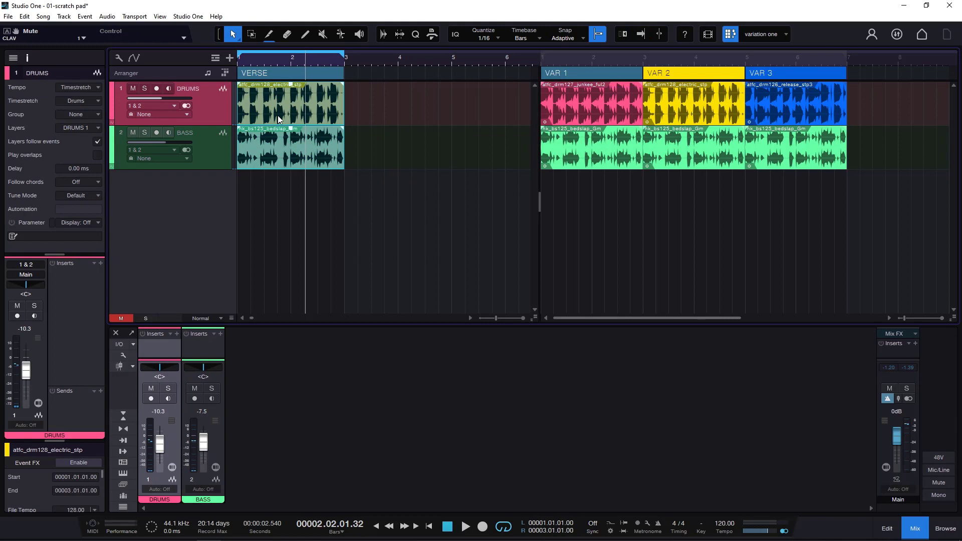
left_click(274, 63)
key("space")
left_click(411, 142)
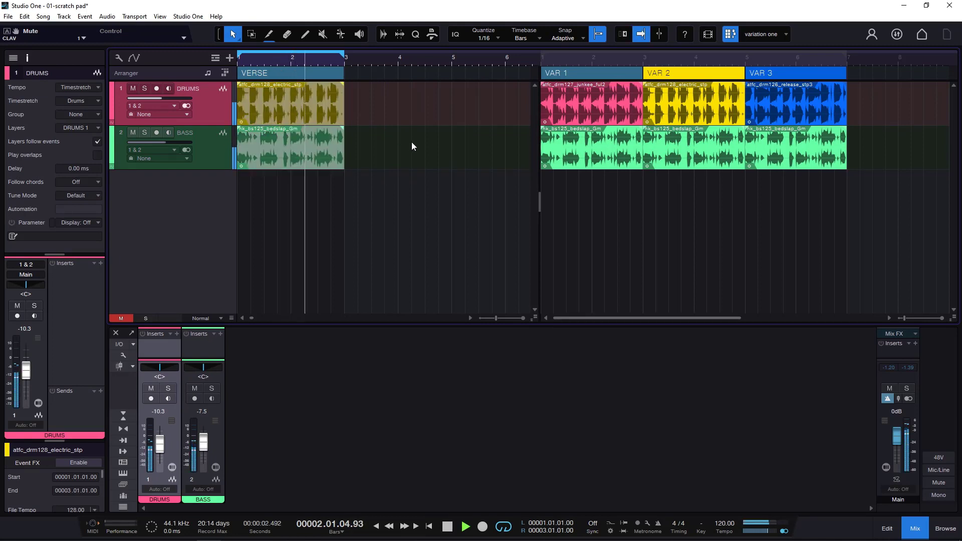
key("ctrl+z")
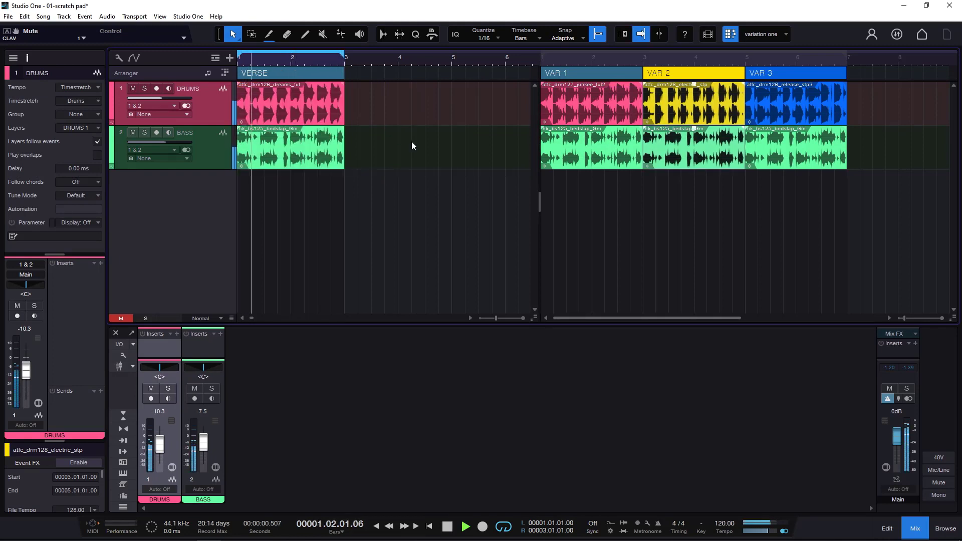
left_click(451, 524)
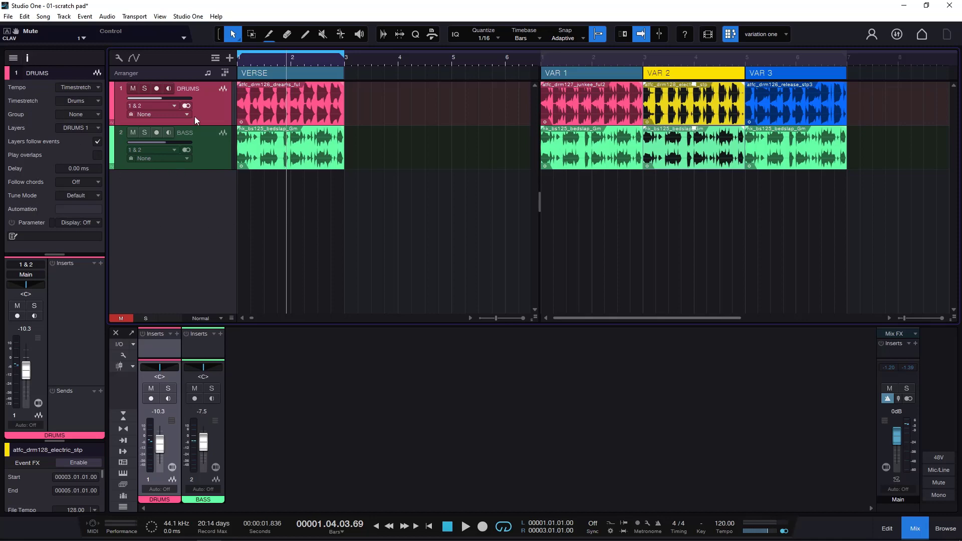
- Hide the inspector and use the mixer's channel list to show the hidden CLAV track
left_click(24, 60)
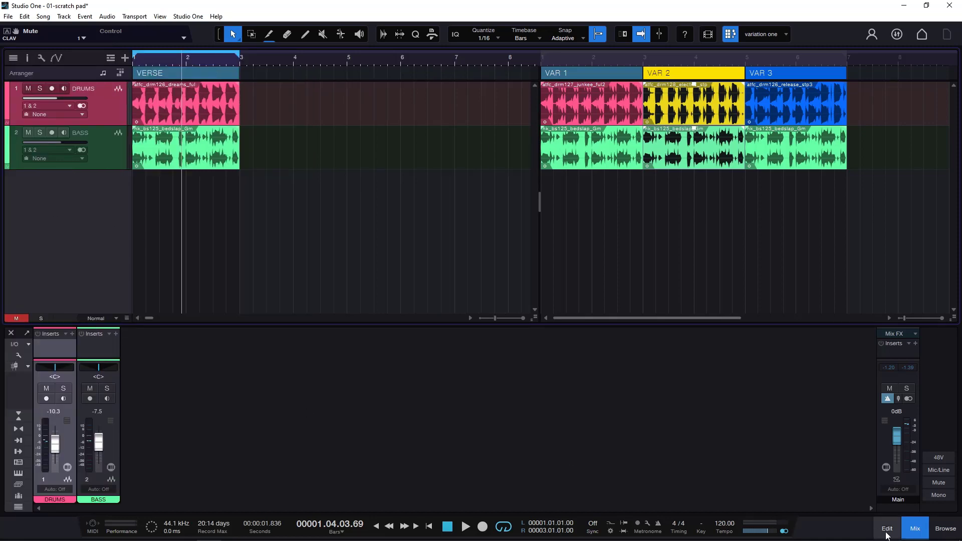
left_click(18, 507)
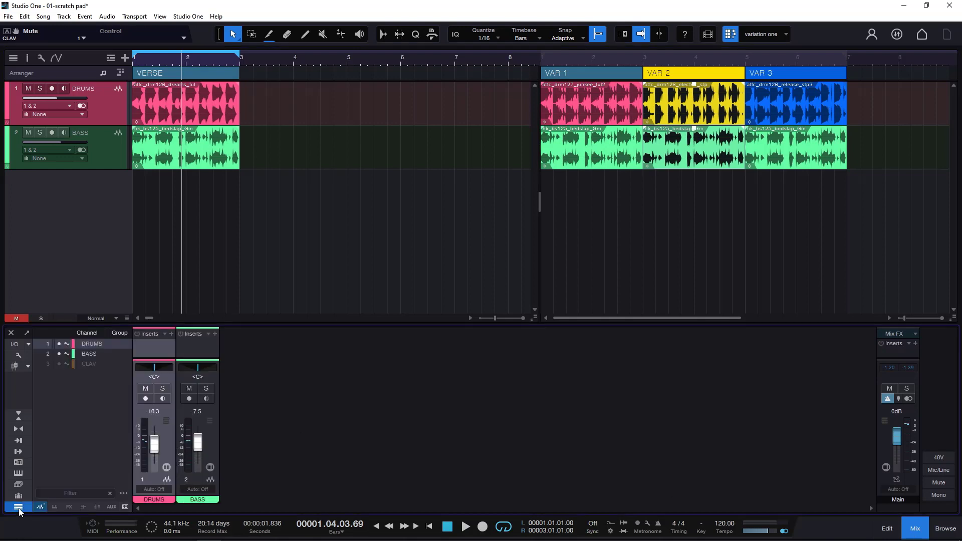
left_click(58, 364)
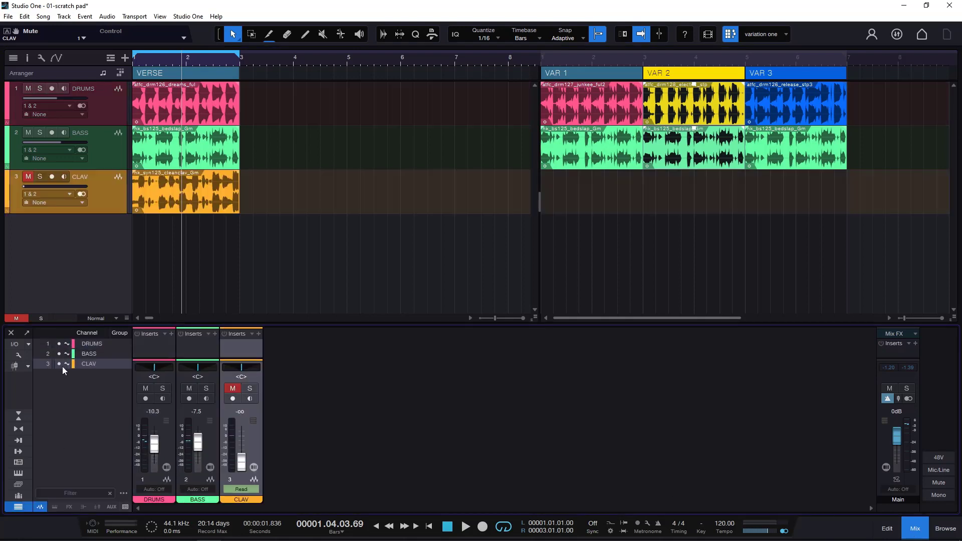
- Unmute the CLAV track, set its volume to about -17.6 dB while soloed, and play it with the drums and bass
left_click(26, 180)
left_click_drag(28, 187, 58, 188)
left_click(40, 177)
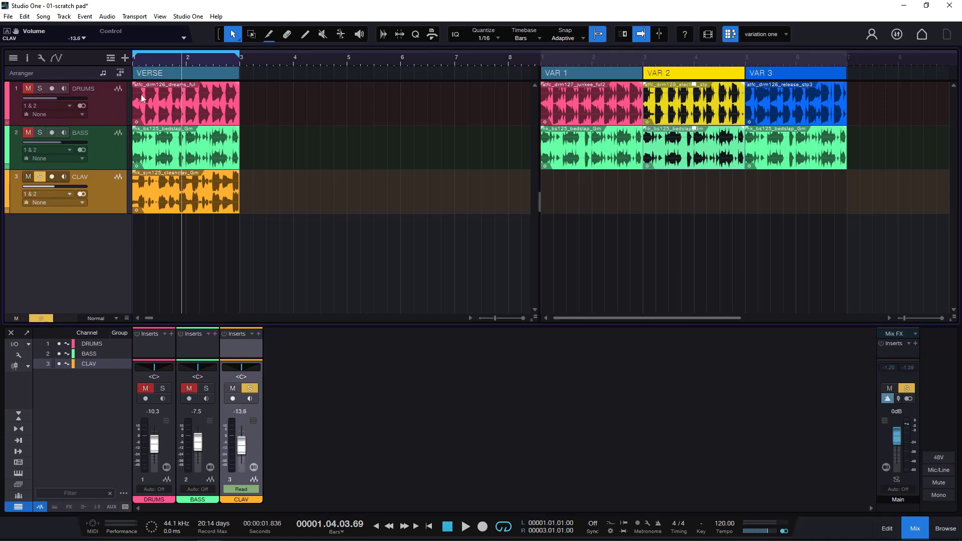
key("space")
left_click_drag(73, 187, 62, 188)
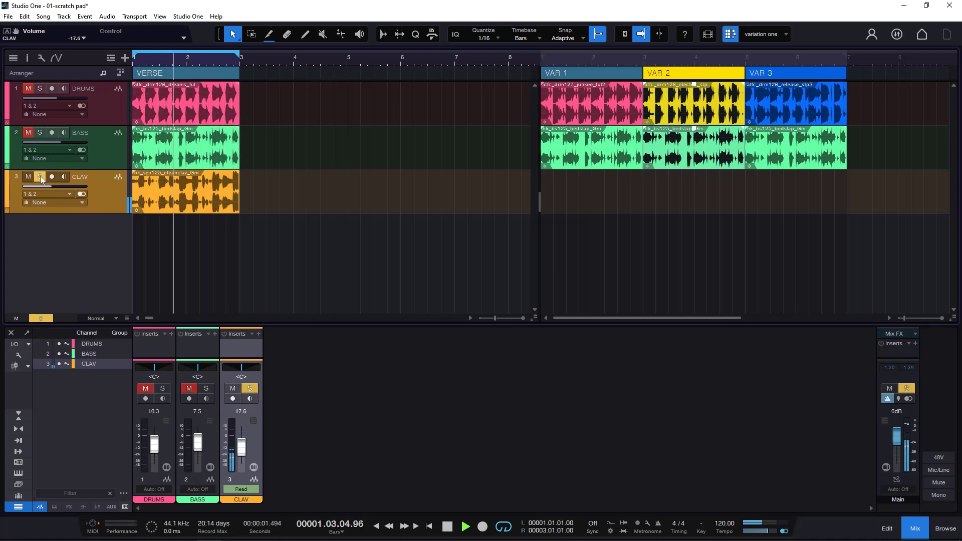
left_click(40, 177)
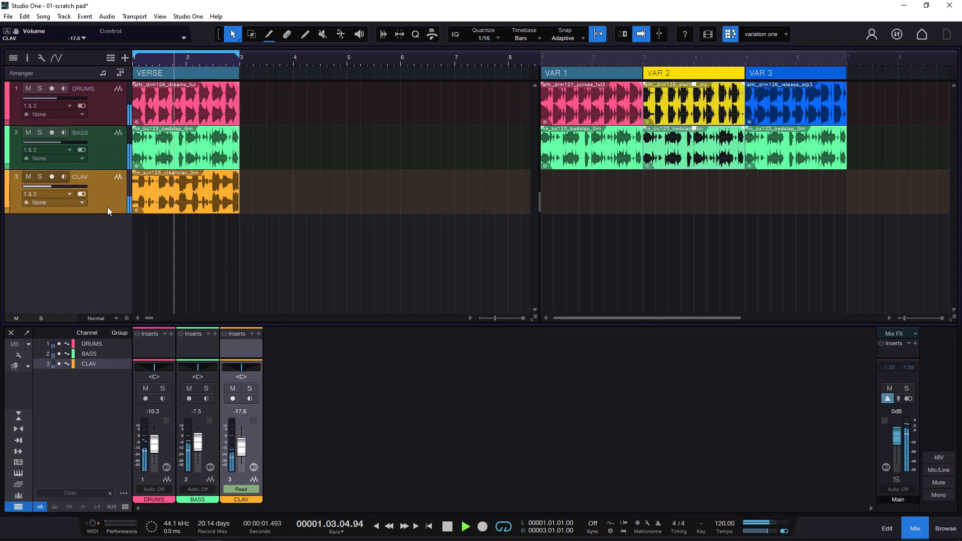
left_click(448, 526)
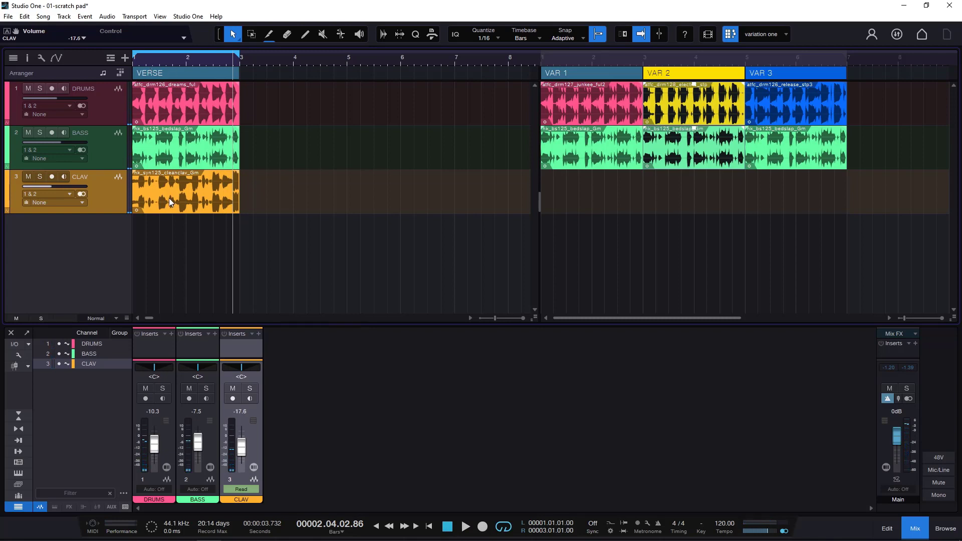
- Play VAR 1 without the clav, then copy the CLAV event from the song's VERSE under VAR 1 in the scratch pad
double_click(560, 71)
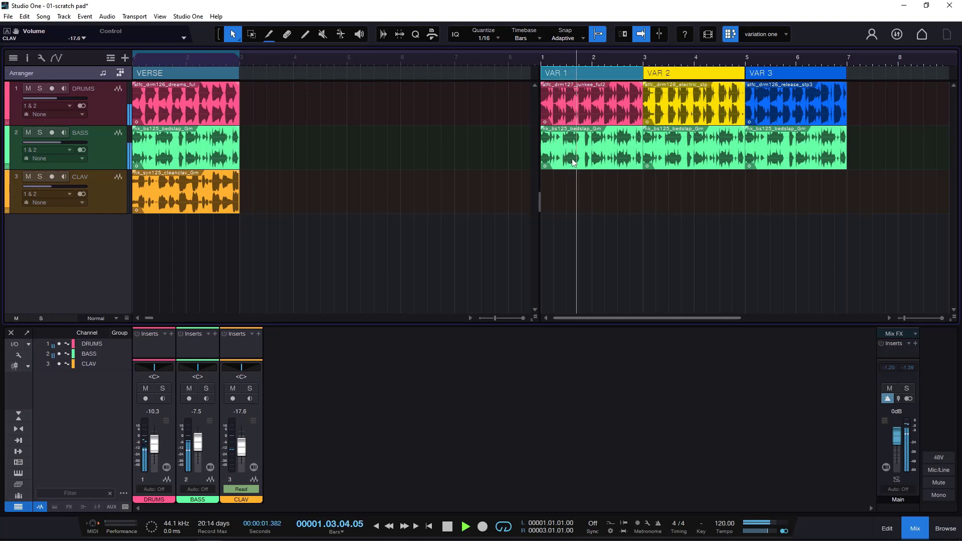
key("space")
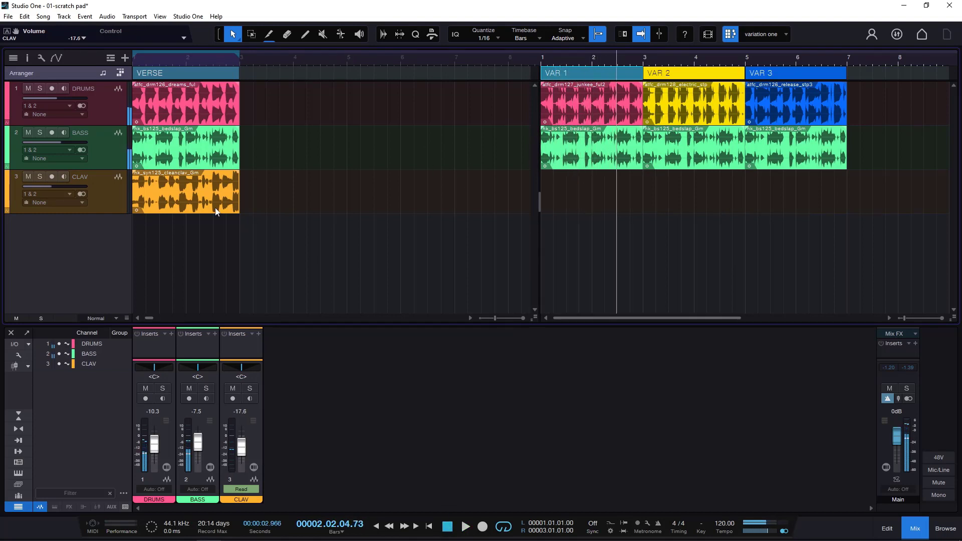
left_click(200, 203)
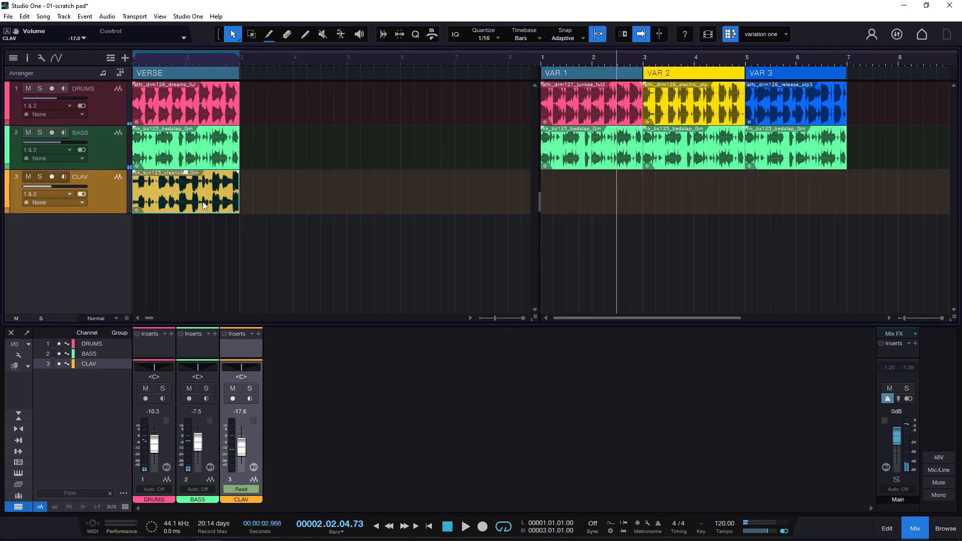
left_click_drag(203, 202, 592, 191)
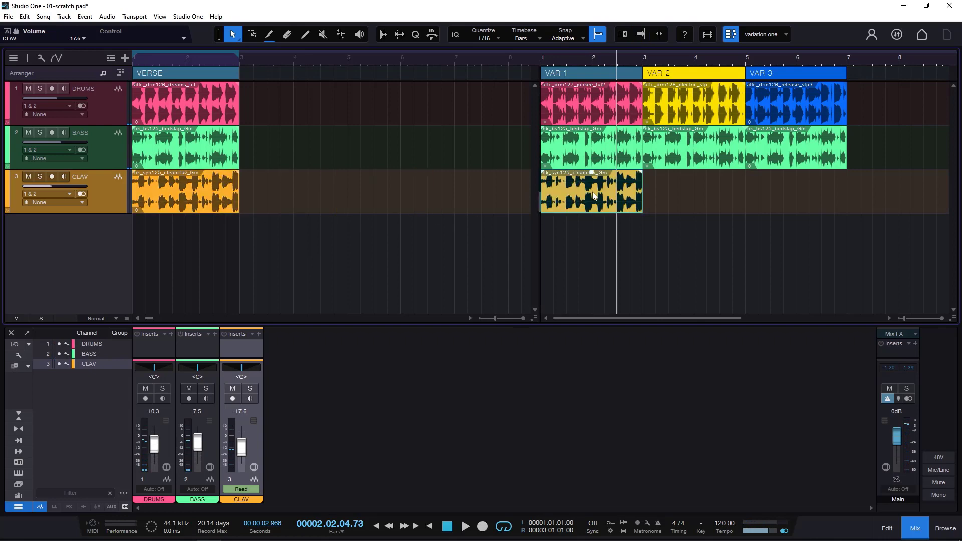
- Duplicate the CLAV event under VAR 2 and VAR 3 in the scratch pad, play the variations with it, and stop playback
key("d")
key("d")
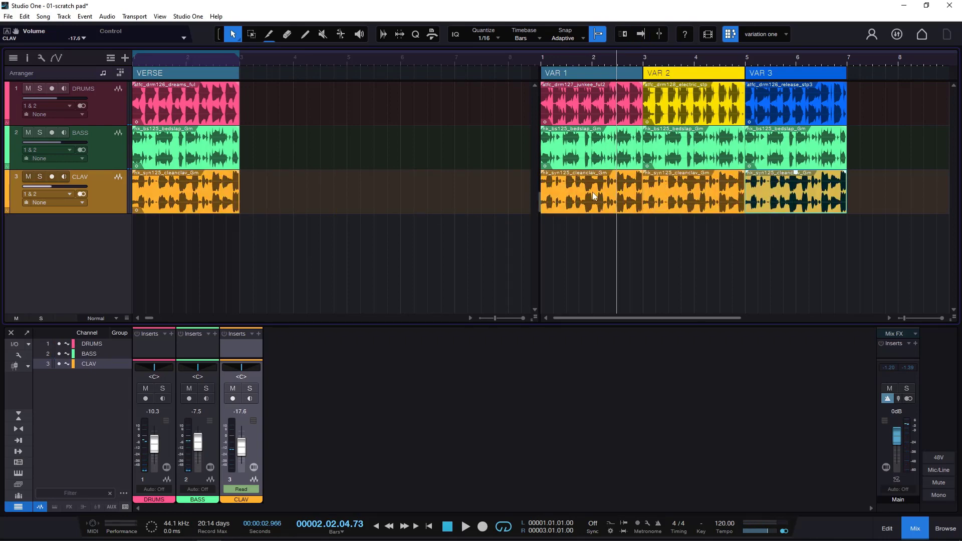
left_click(668, 60)
left_click(659, 76)
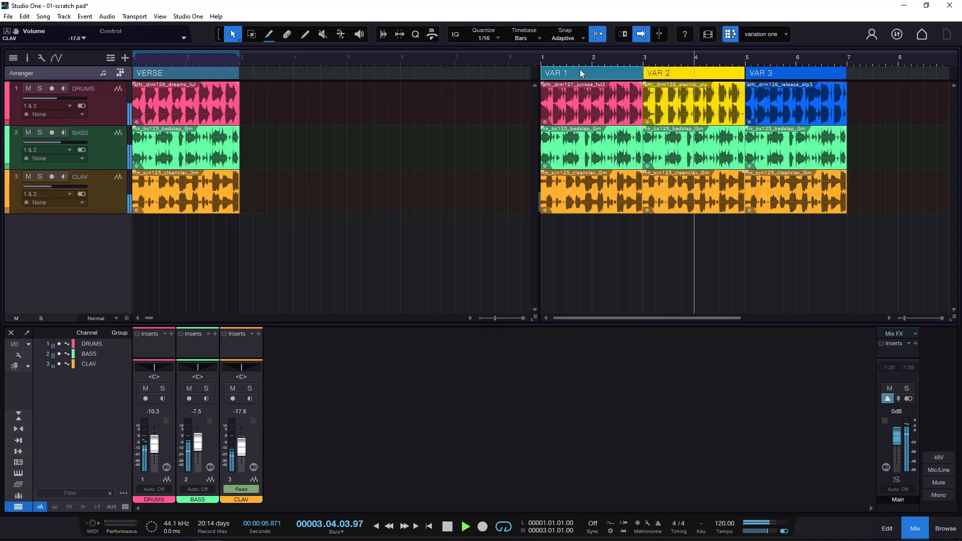
key("space")
- Delete the three CLAV events from the scratch pad and return the playhead to the start
left_click_drag(884, 193, 532, 201)
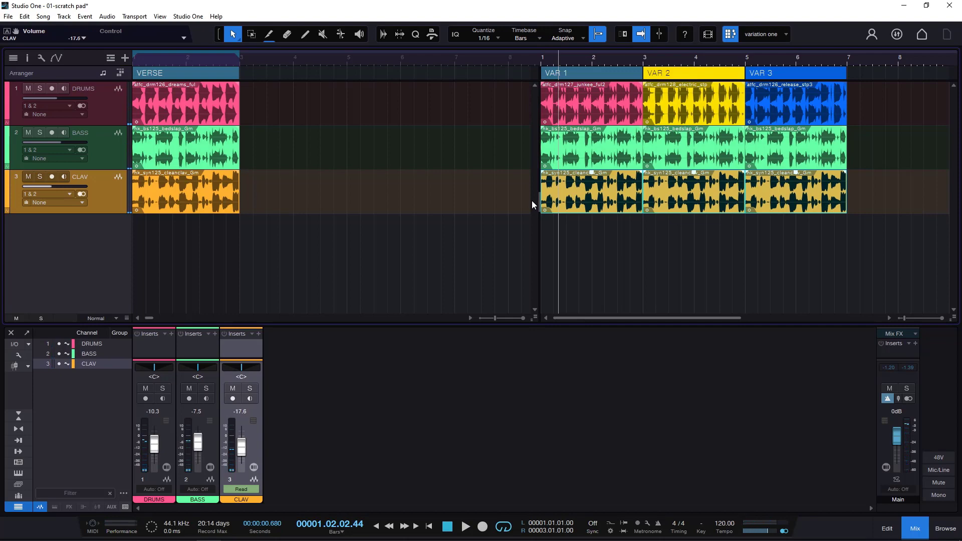
key("Delete")
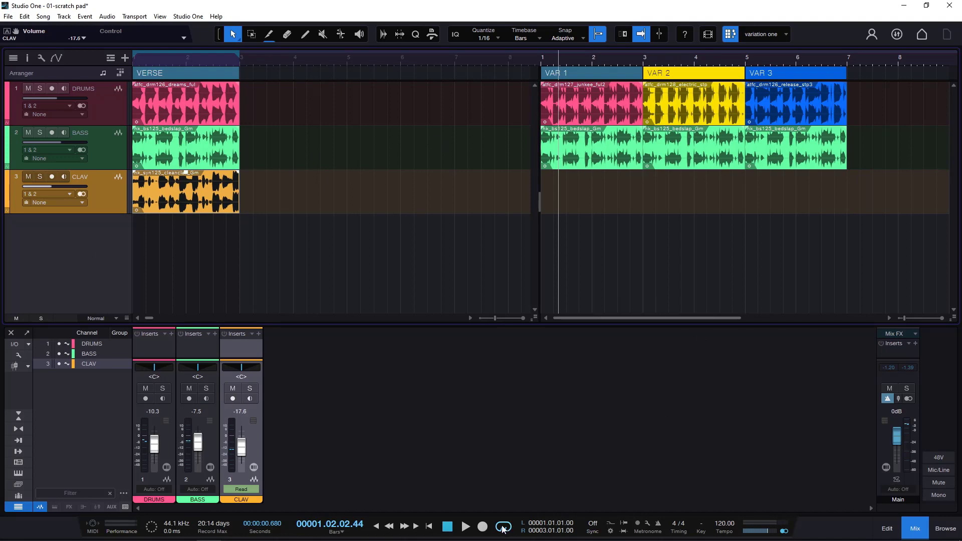
left_click(448, 529)
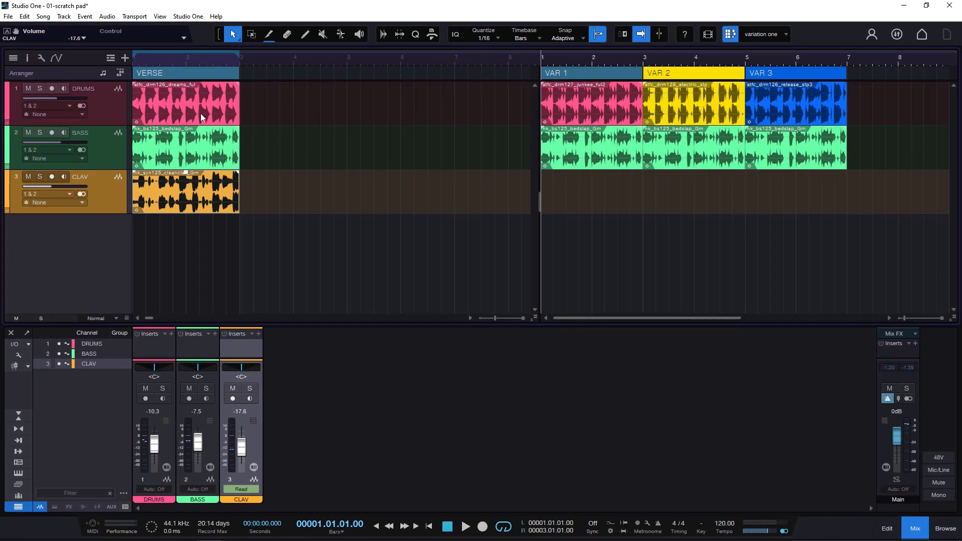
- Play the song's VERSE and audition the VAR 1, VAR 2 and VAR 3 drum loops in its place with the Listen tool
left_click(151, 60)
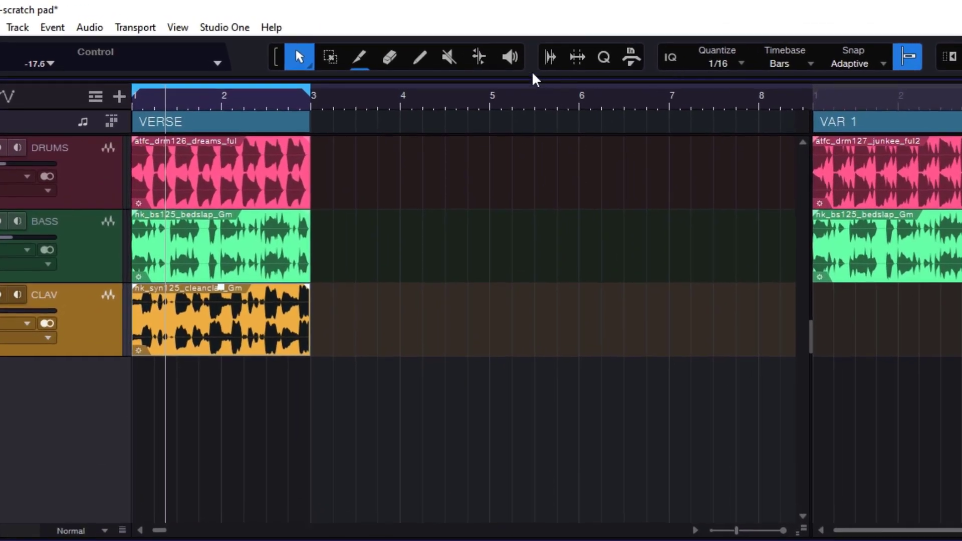
left_click(359, 34)
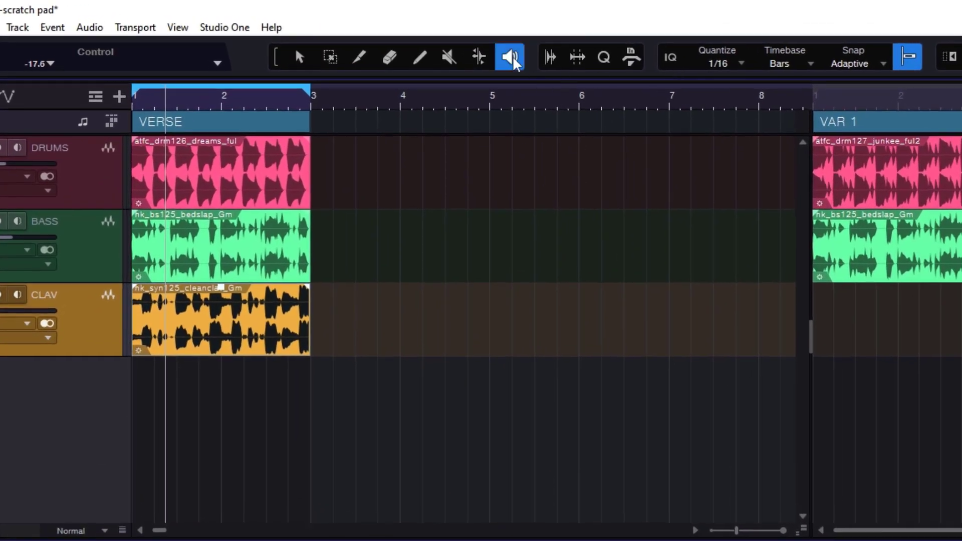
key("space")
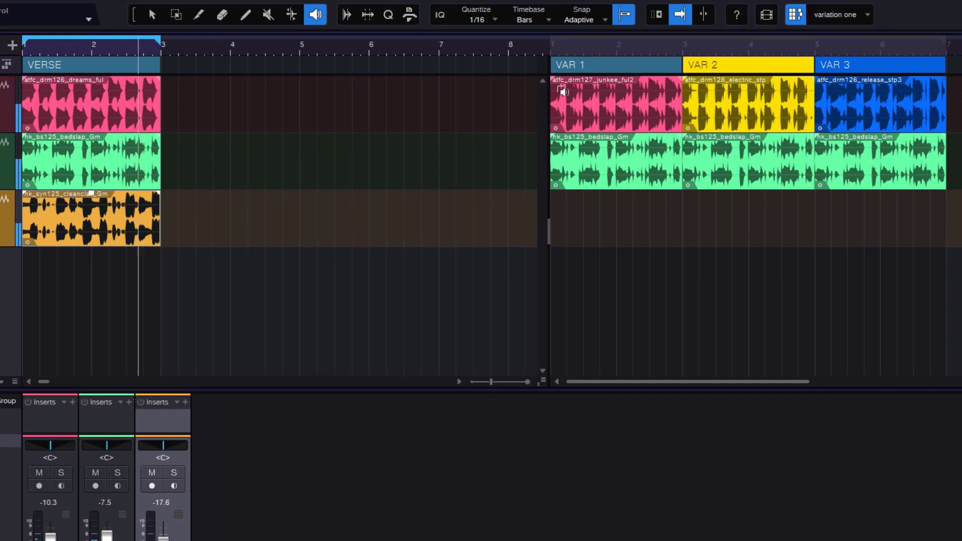
left_click(557, 89)
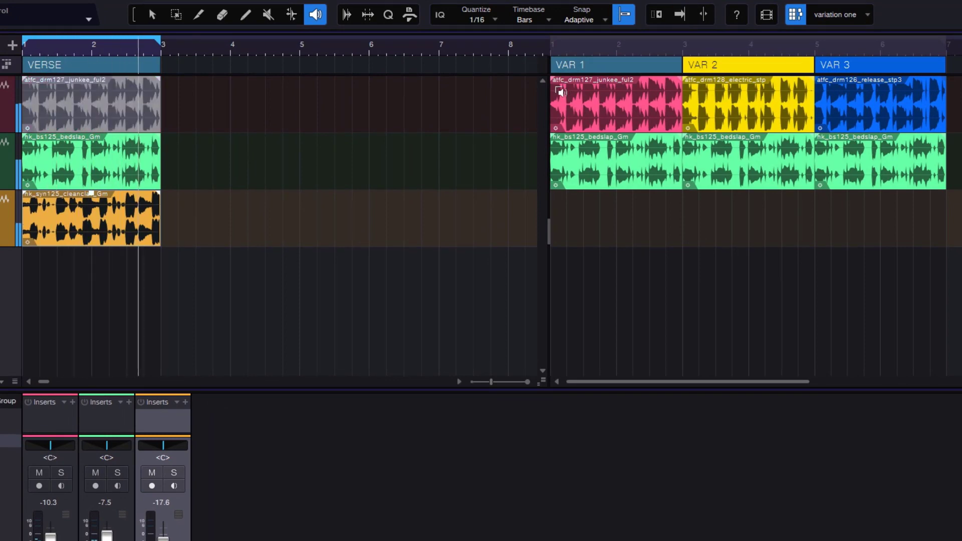
left_click(694, 96)
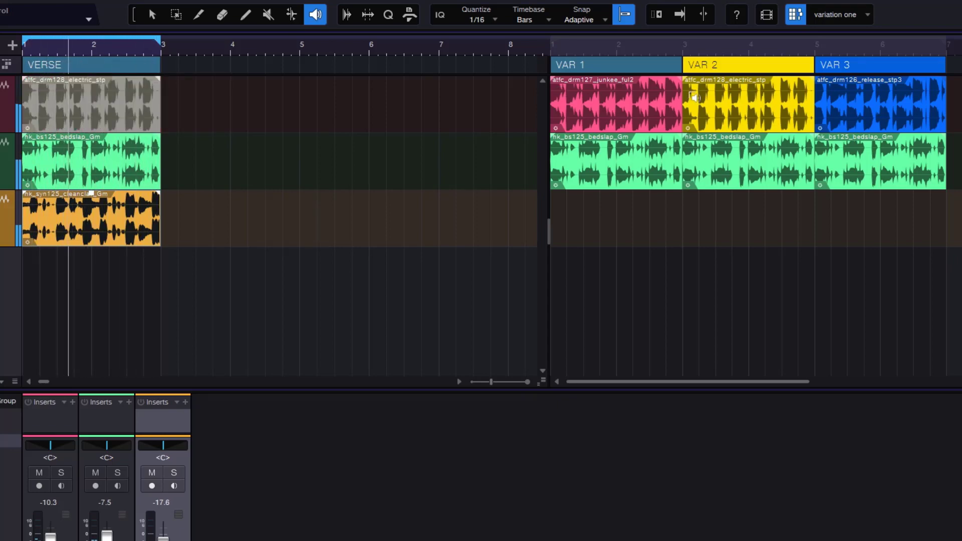
left_click(822, 101)
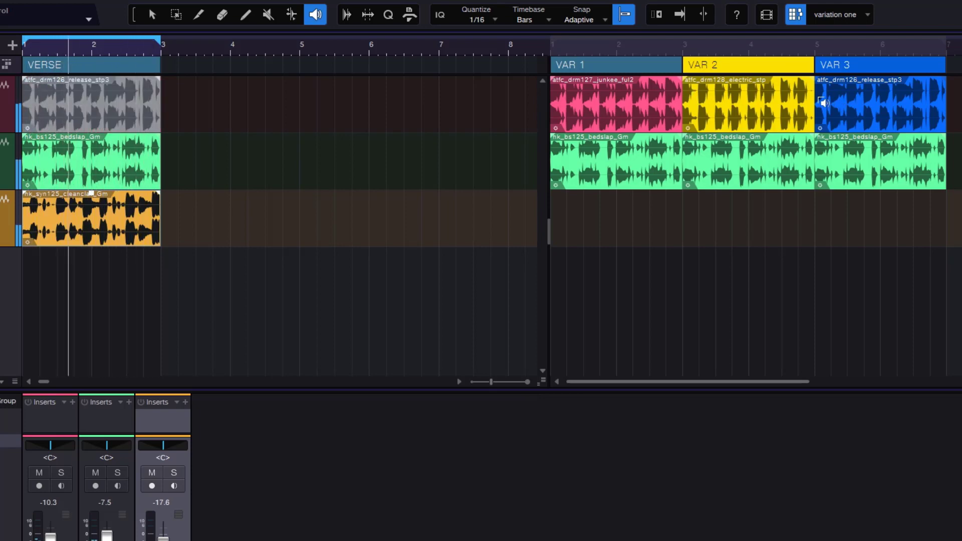
- Audition VAR 2's bass and the drum loops of VAR 2, VAR 1 and VAR 3 over the verse, and return to the Arrow tool
left_click(699, 159)
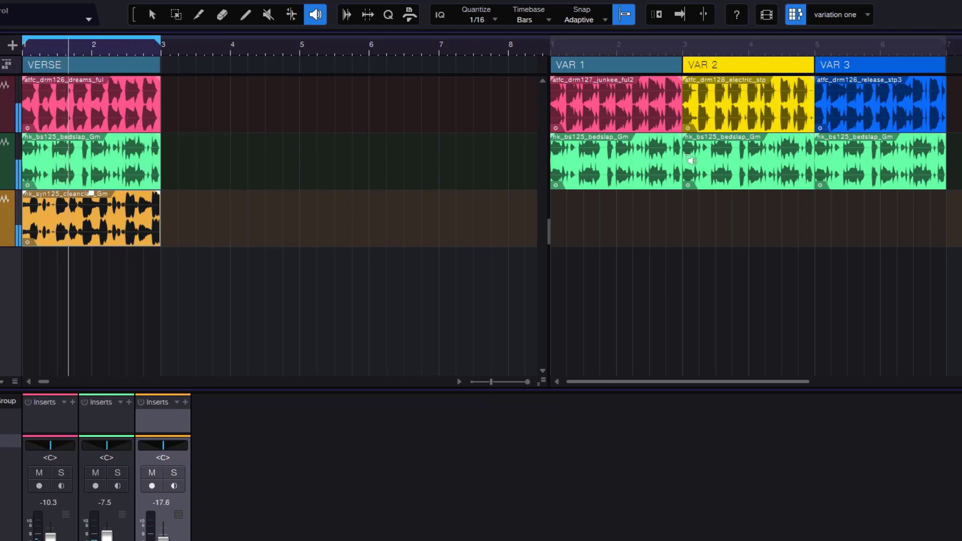
left_click(698, 93)
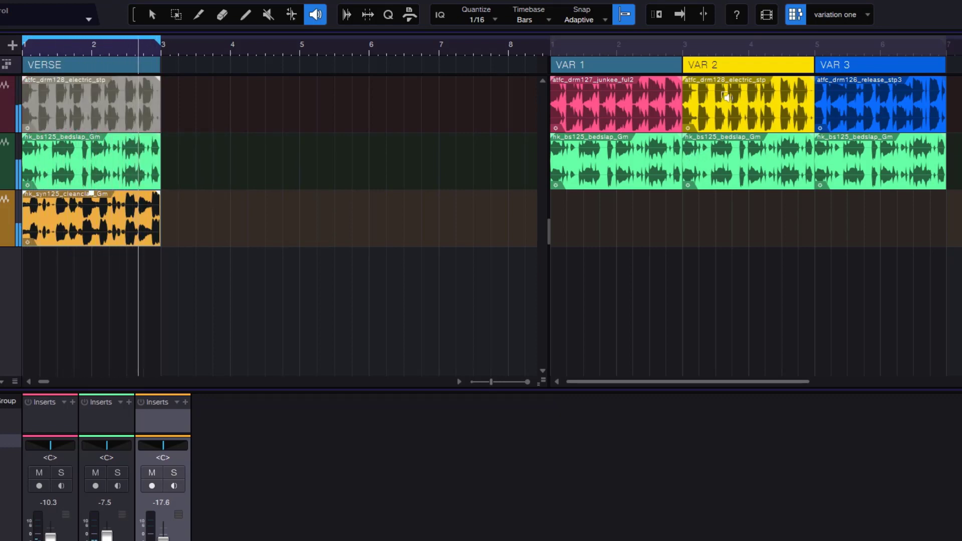
left_click(600, 94)
left_click(838, 100)
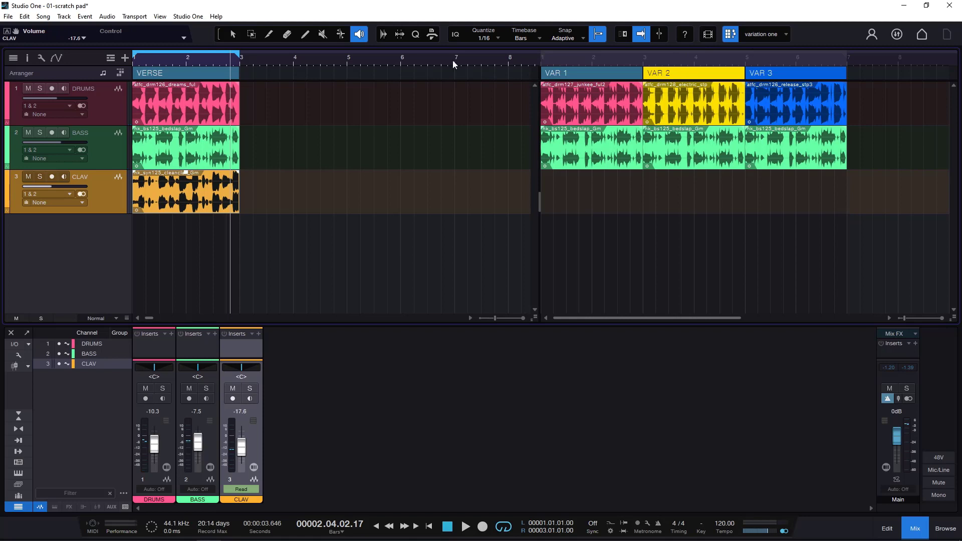
left_click(233, 34)
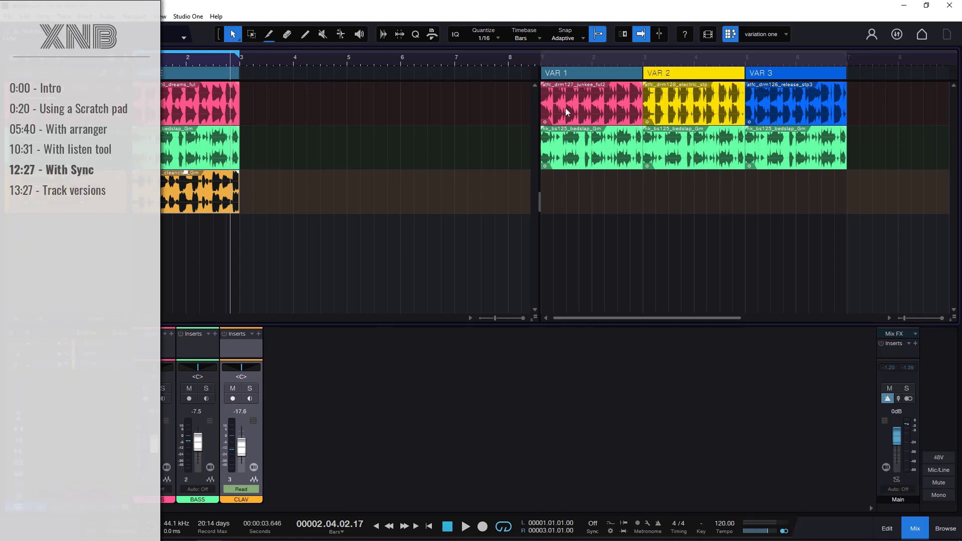
- Start playback from VAR 1 in the scratch pad and show the inspector for the arranger track
left_click(567, 74)
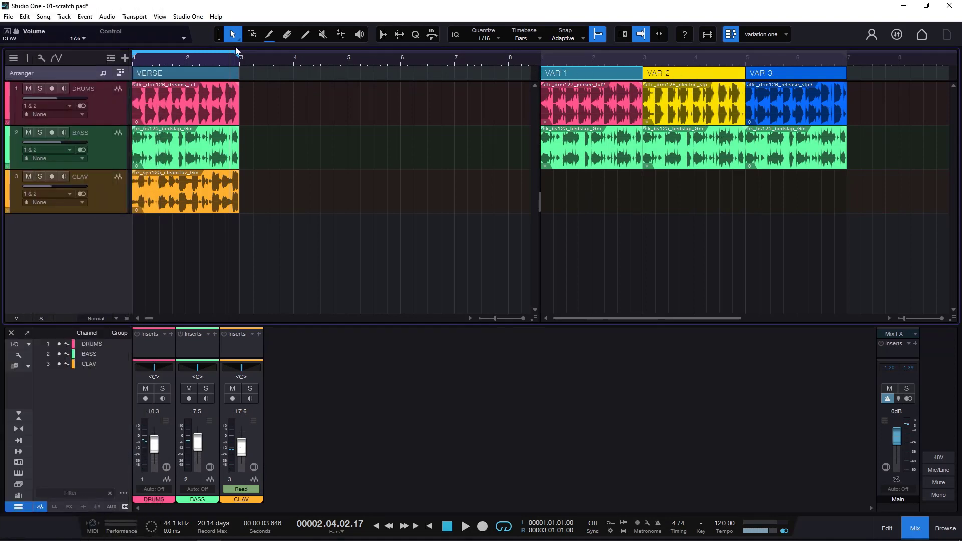
double_click(588, 73)
double_click(546, 74)
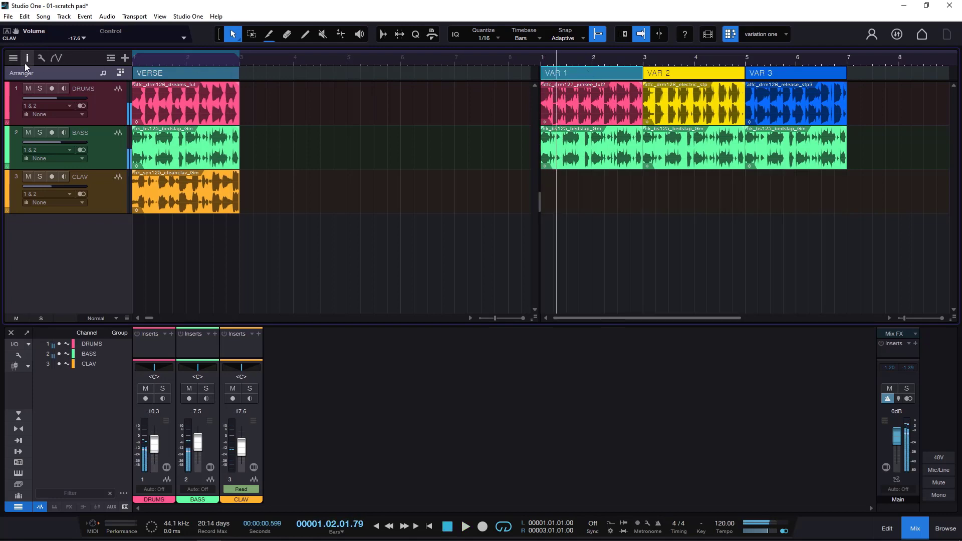
left_click(27, 58)
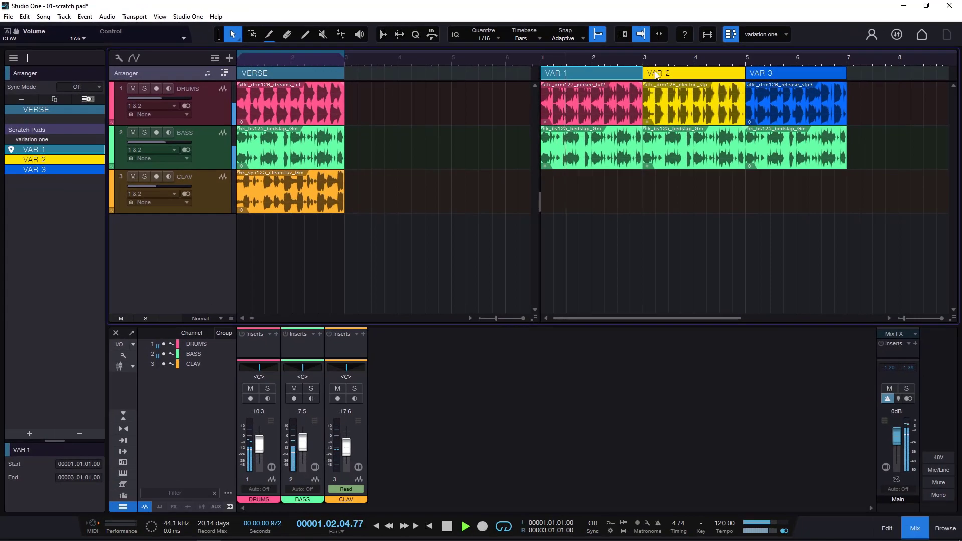
- Jump playback with sync off to VAR 2, VAR 3, VAR 1 and back to VAR 2, and stop it
left_click(657, 74)
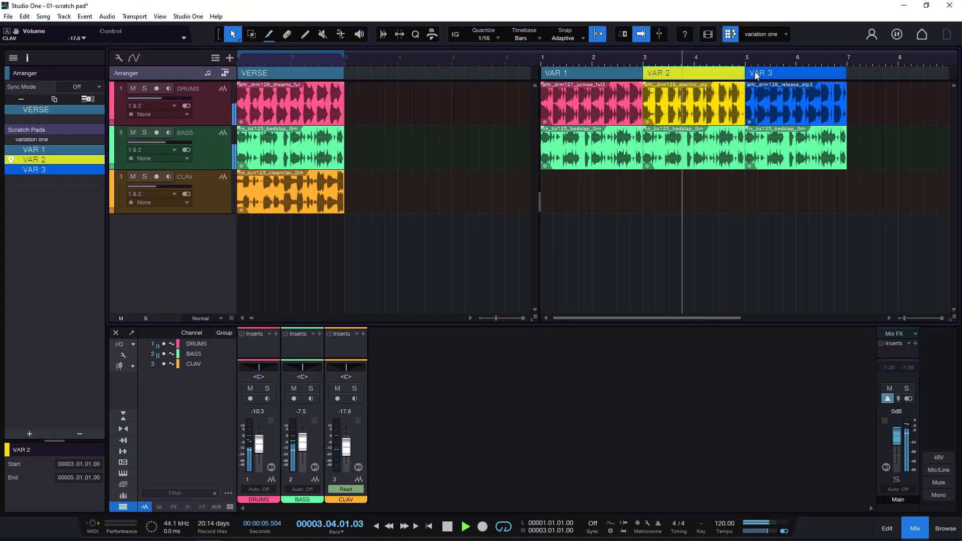
left_click(757, 74)
left_click(572, 71)
left_click(663, 74)
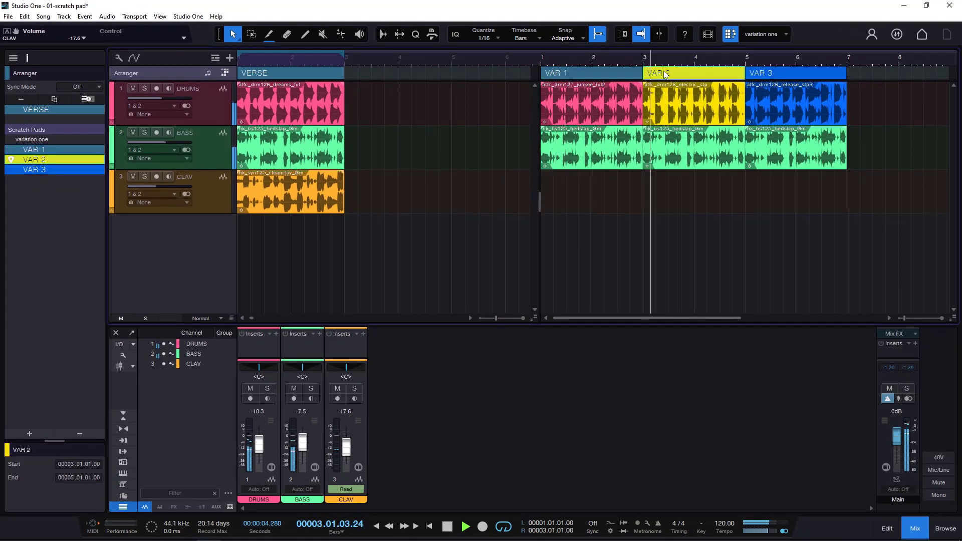
key("space")
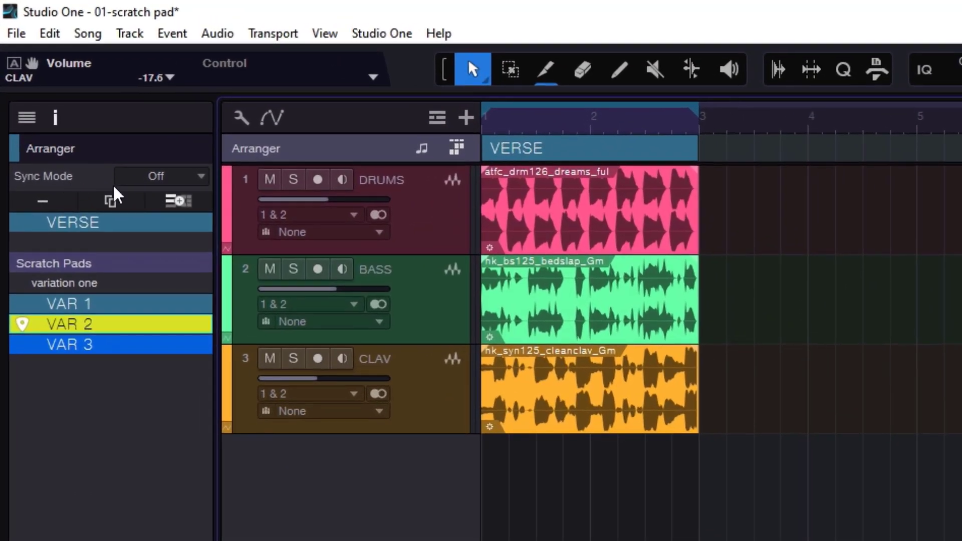
- Set the arranger's Sync Mode to 1 Bar and play VAR 1 with a synced jump to VAR 2
left_click(199, 178)
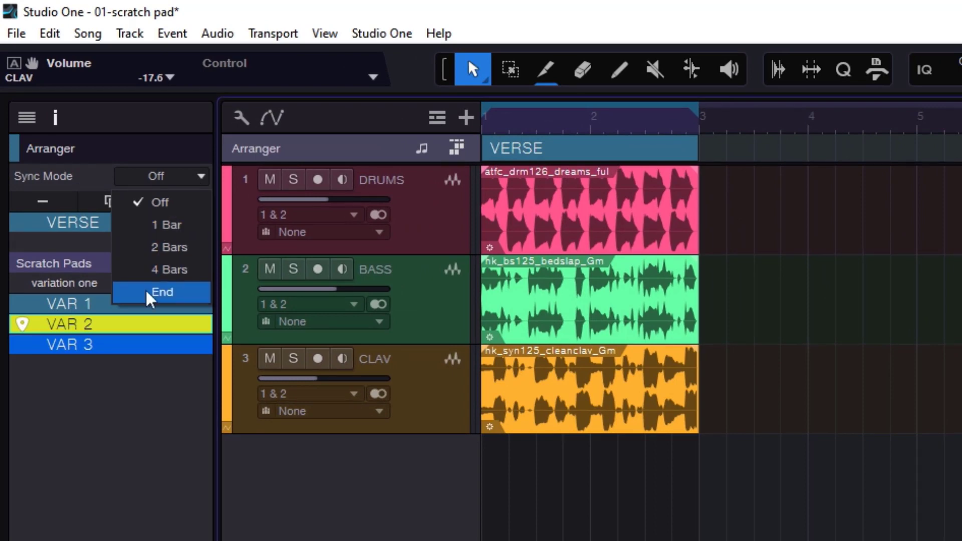
left_click(150, 225)
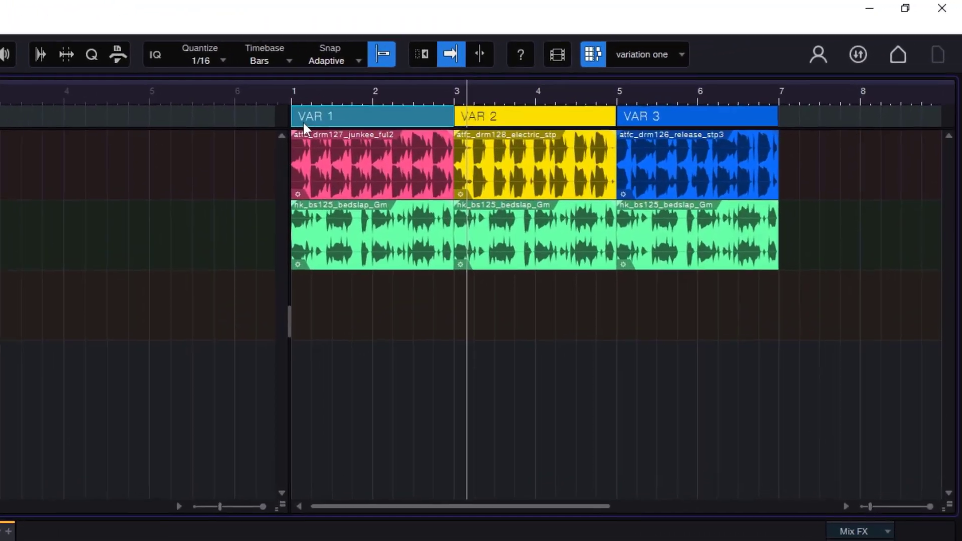
double_click(549, 74)
double_click(465, 124)
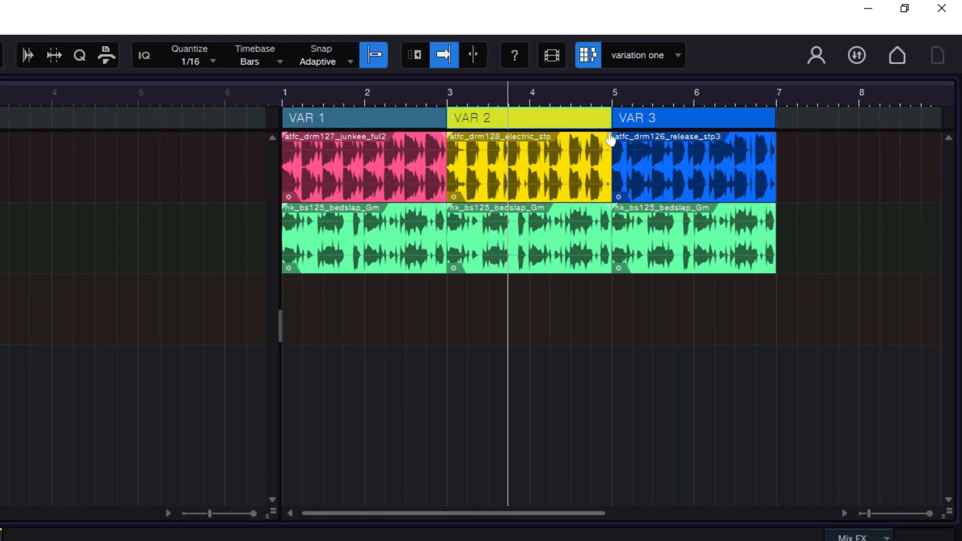
- Continue the synced jumps through VAR 3, VAR 1, VAR 2 and VAR 3, and stop playback
double_click(624, 117)
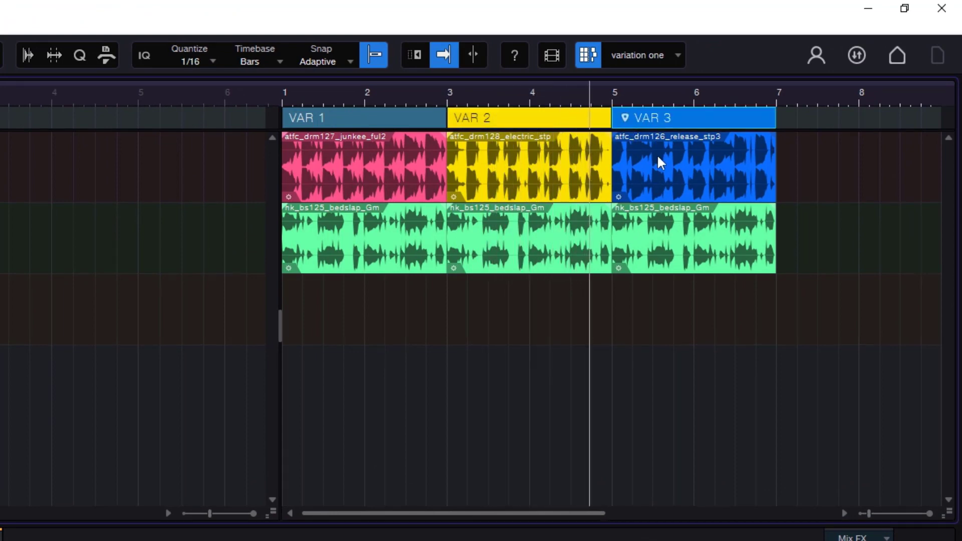
double_click(345, 121)
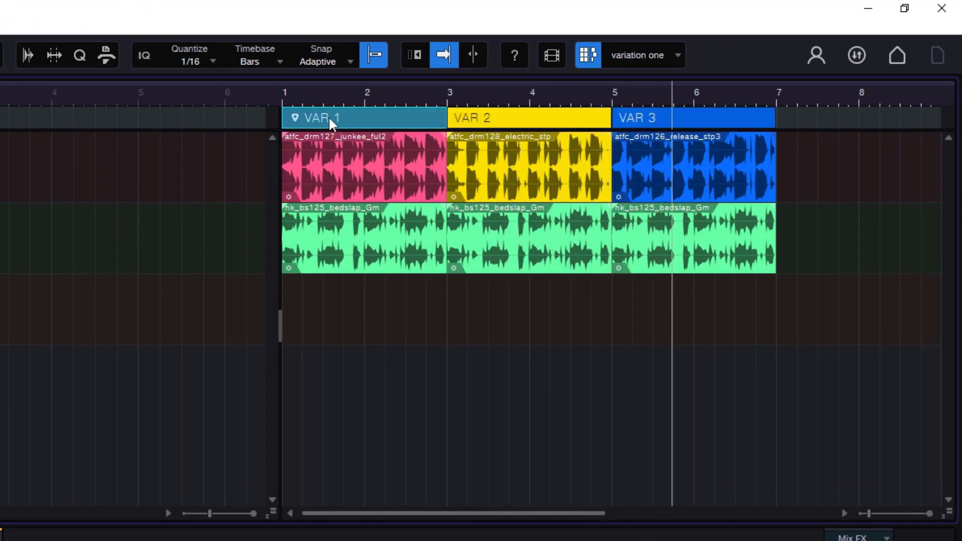
double_click(471, 123)
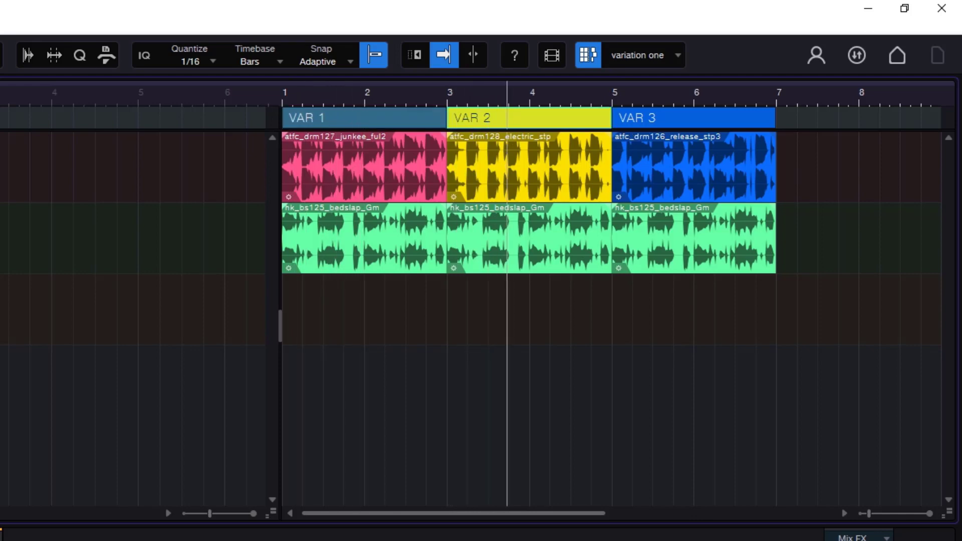
double_click(634, 119)
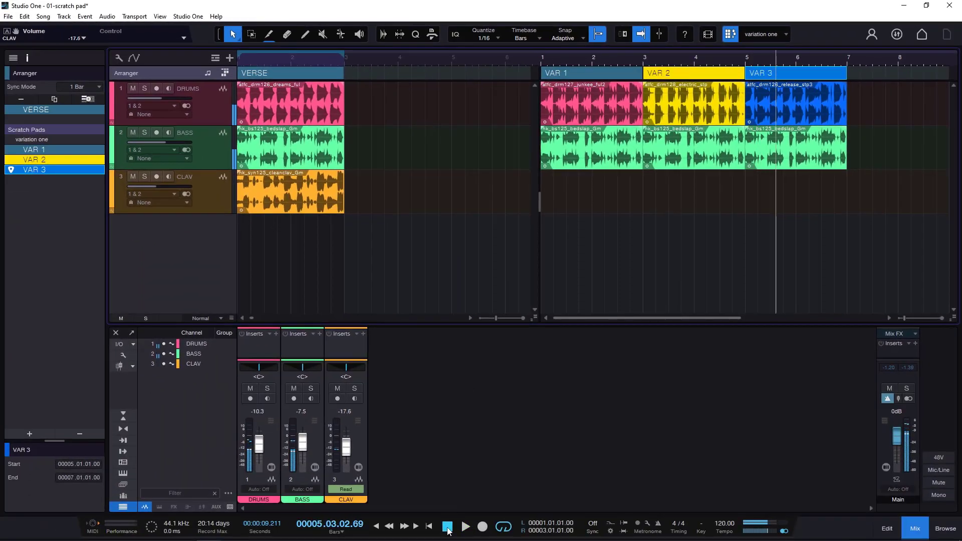
left_click(447, 527)
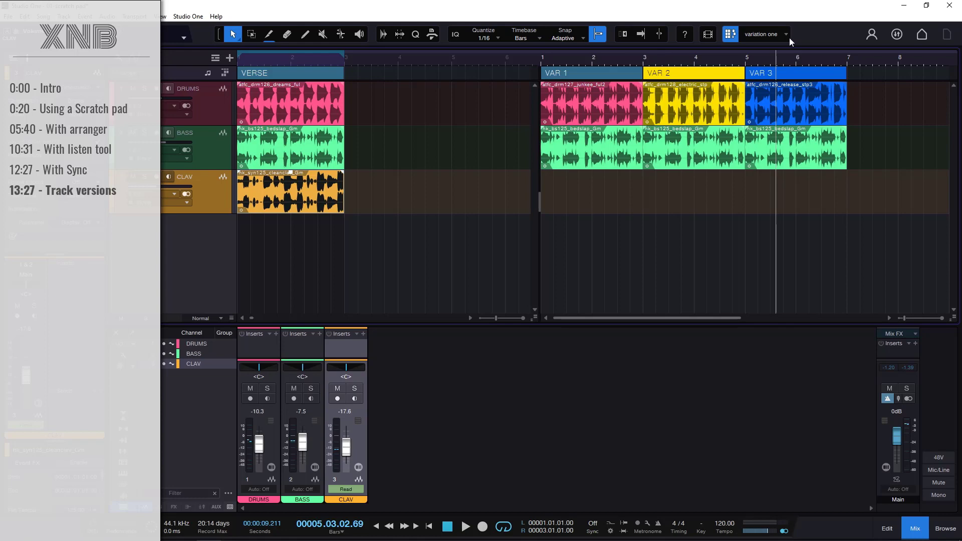
- Try copying the CLAV event from the song's VERSE under VAR 2 in the scratch pad, and undo the copy
left_click(567, 72)
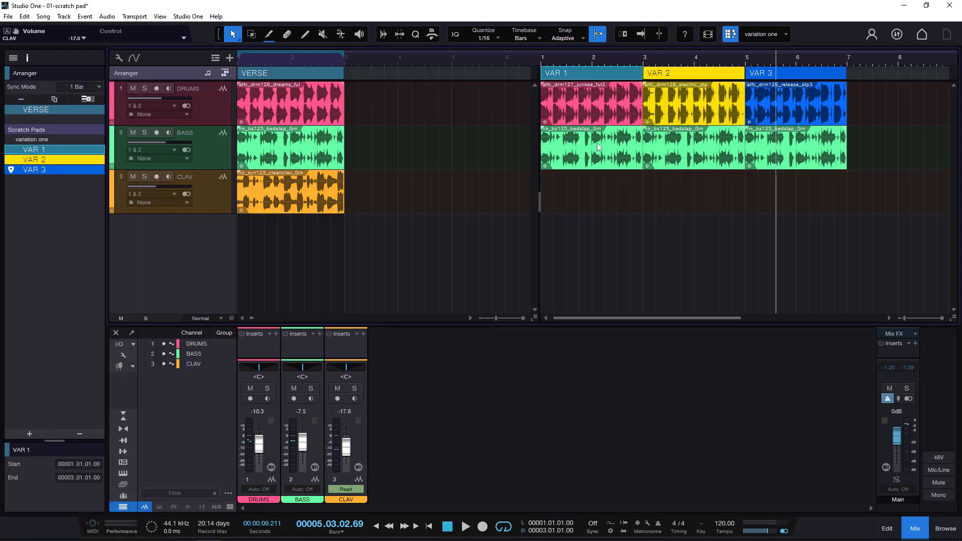
left_click_drag(307, 197, 718, 198)
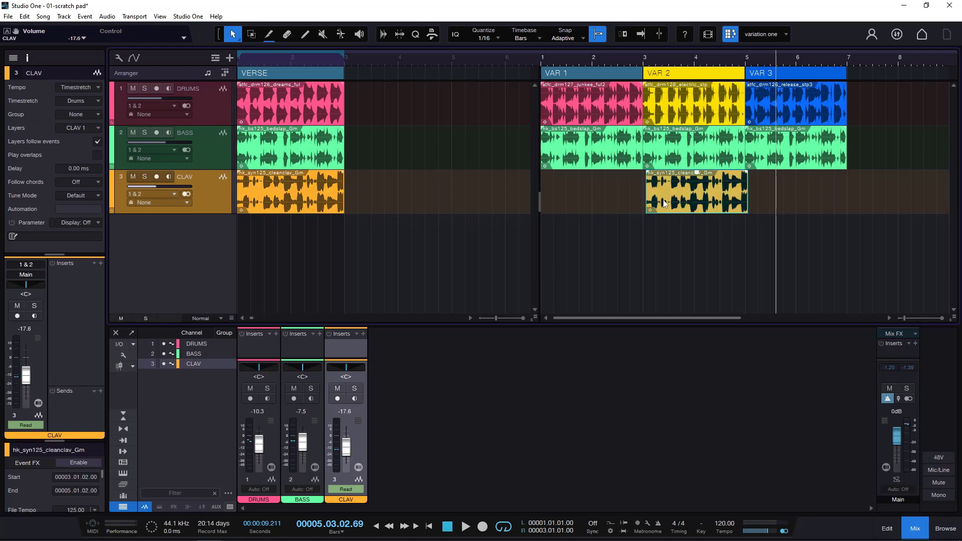
key("ctrl+z")
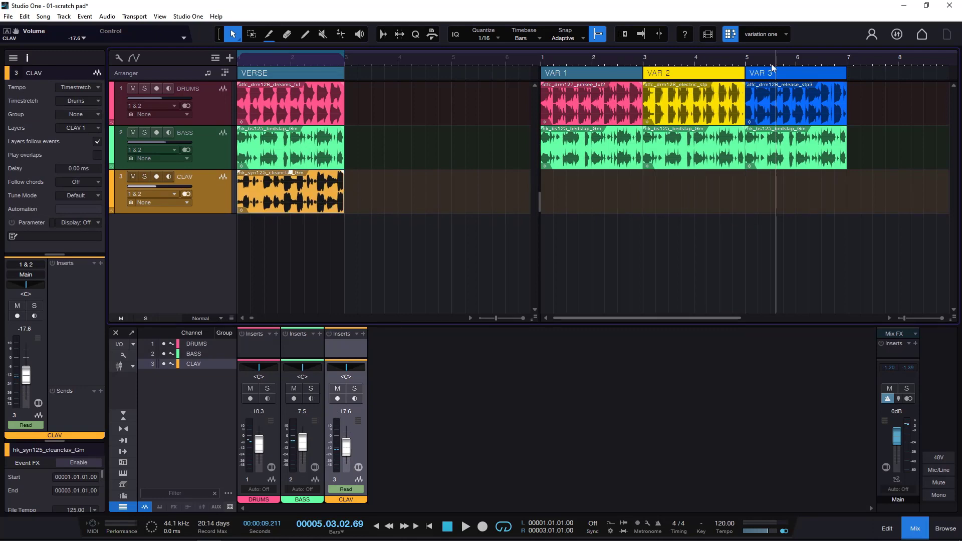
- Add a second scratch pad and rename it WHOLE
left_click(787, 32)
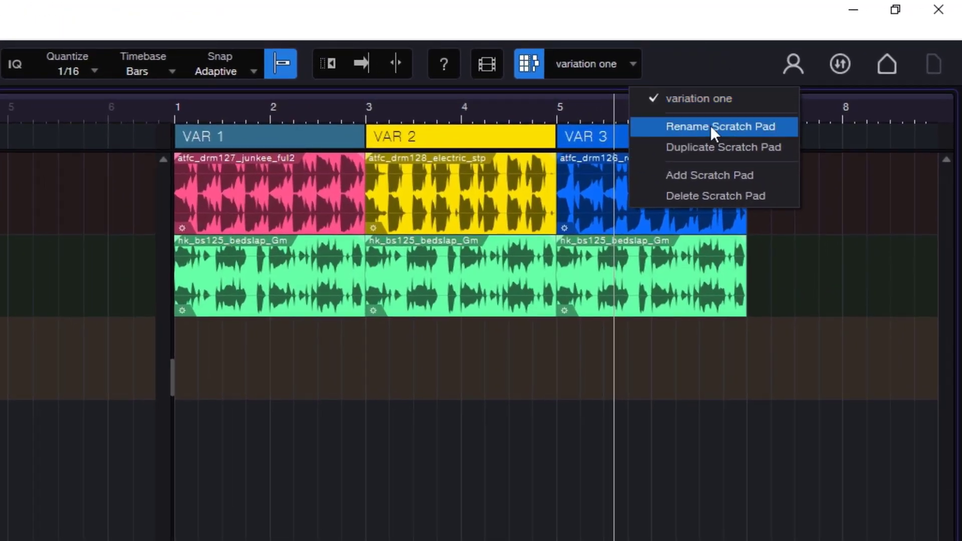
left_click(715, 176)
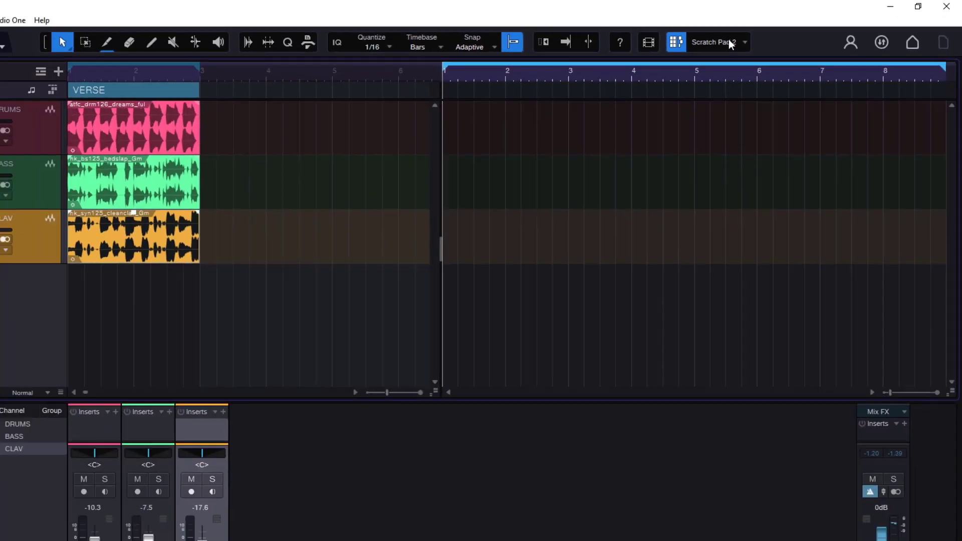
left_click(634, 64)
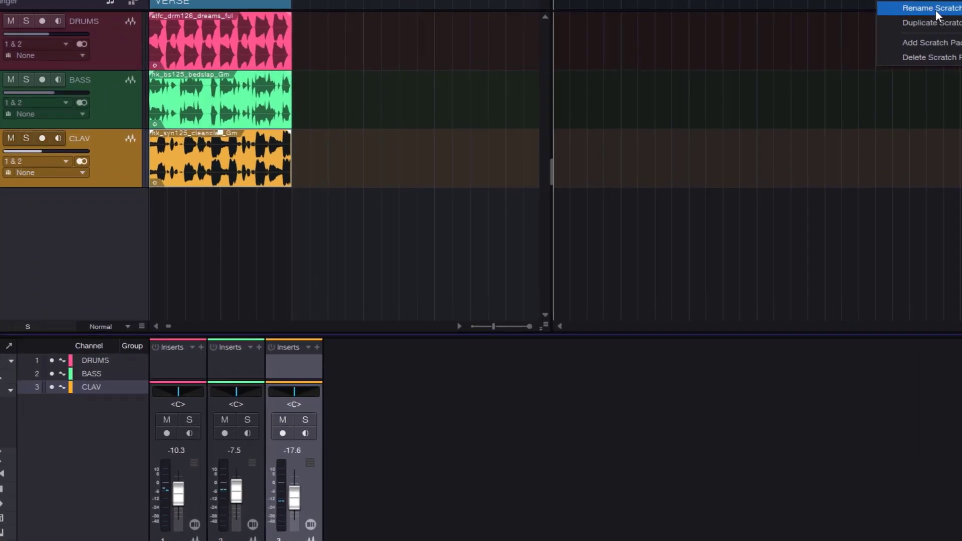
left_click(831, 79)
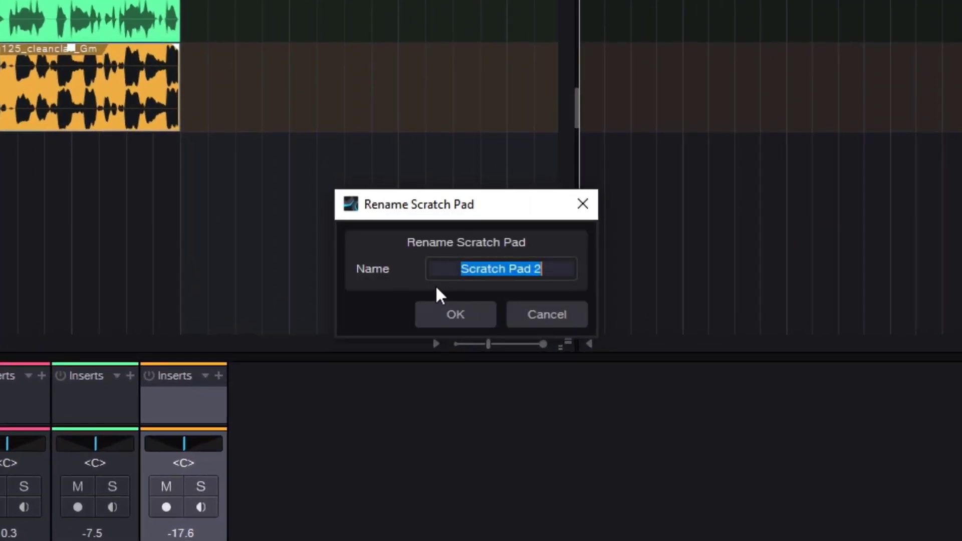
type("WHOLE")
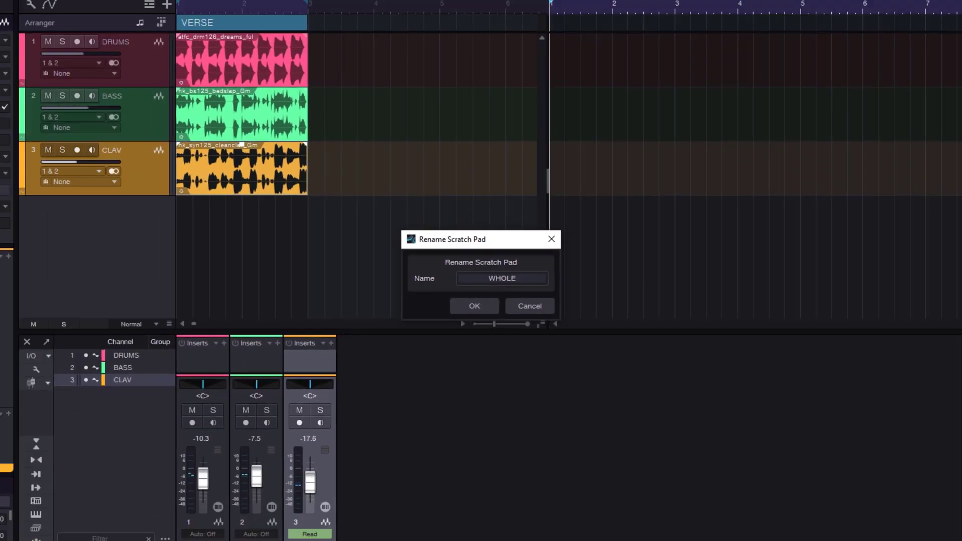
key("Return")
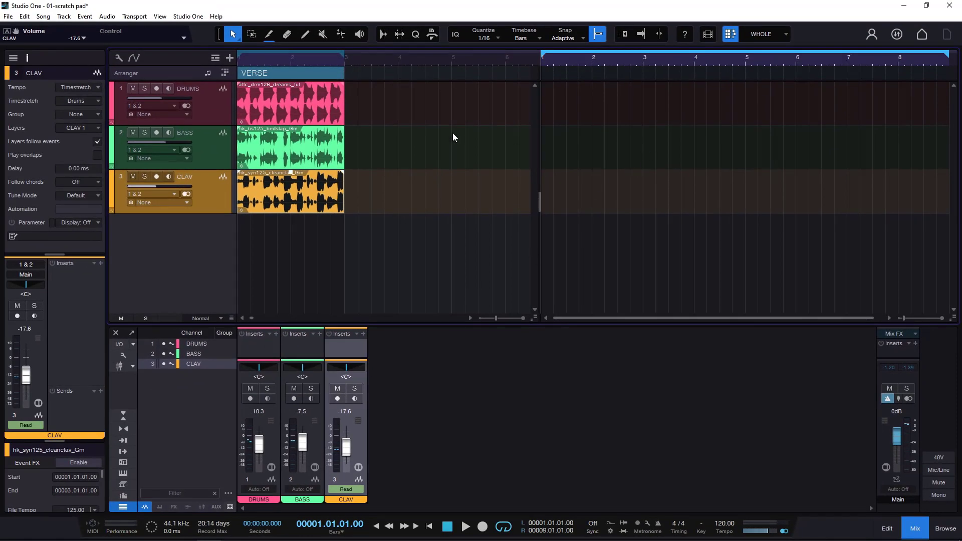
- Duplicate the song's DRUMS, CLAV and BASS events once so the copies start at bar 3
left_click(284, 61)
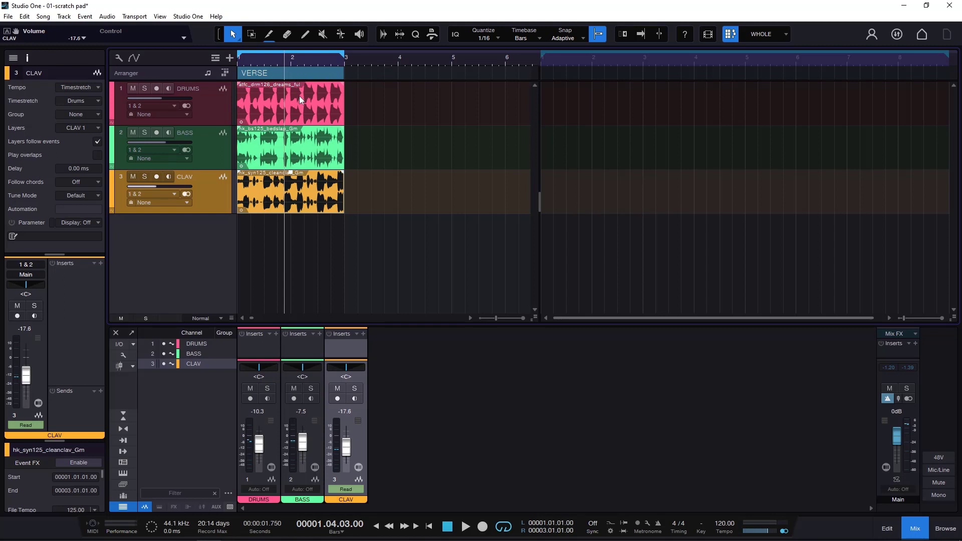
left_click(312, 109)
left_click(320, 188, "shift")
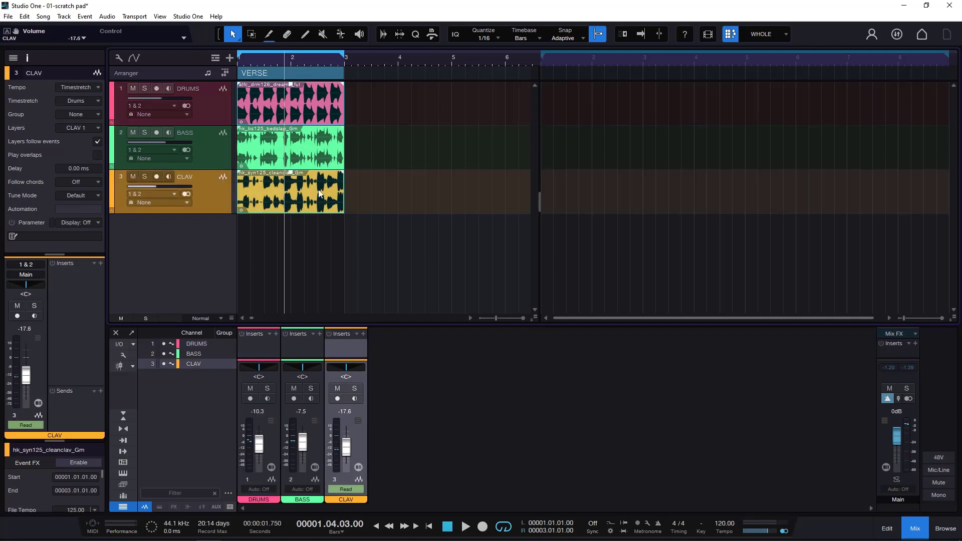
key("d")
left_click(321, 148)
key("d")
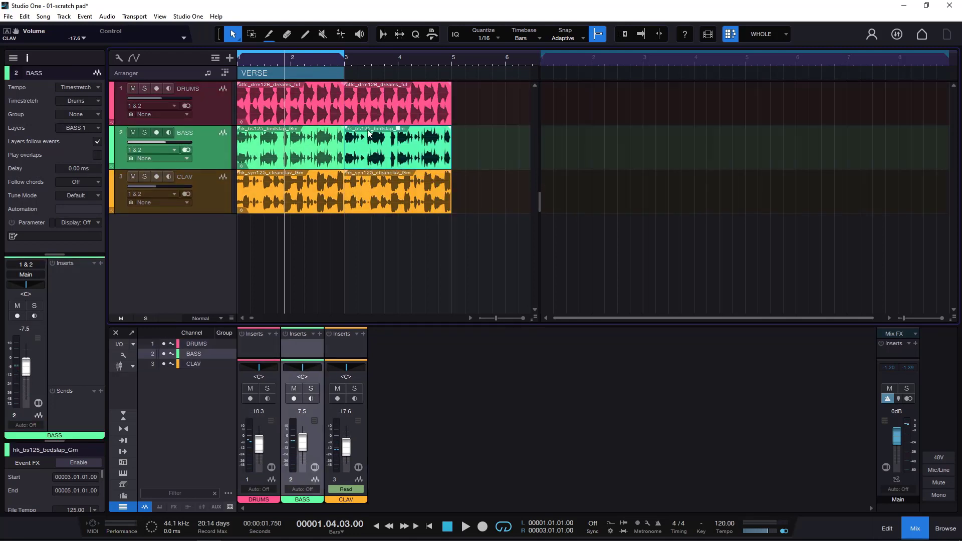
- Duplicate the bar 3 DRUMS, BASS and CLAV events to bar 5, and widen the song area beside the scratch pad
left_click(390, 118)
key("d")
left_click(390, 150)
key("d")
left_click(391, 193)
key("d")
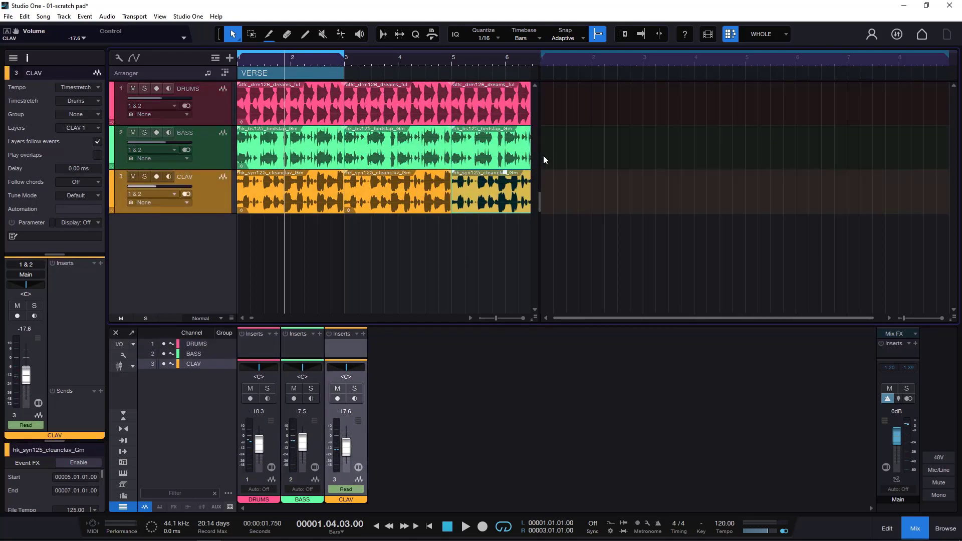
left_click_drag(540, 156, 664, 159)
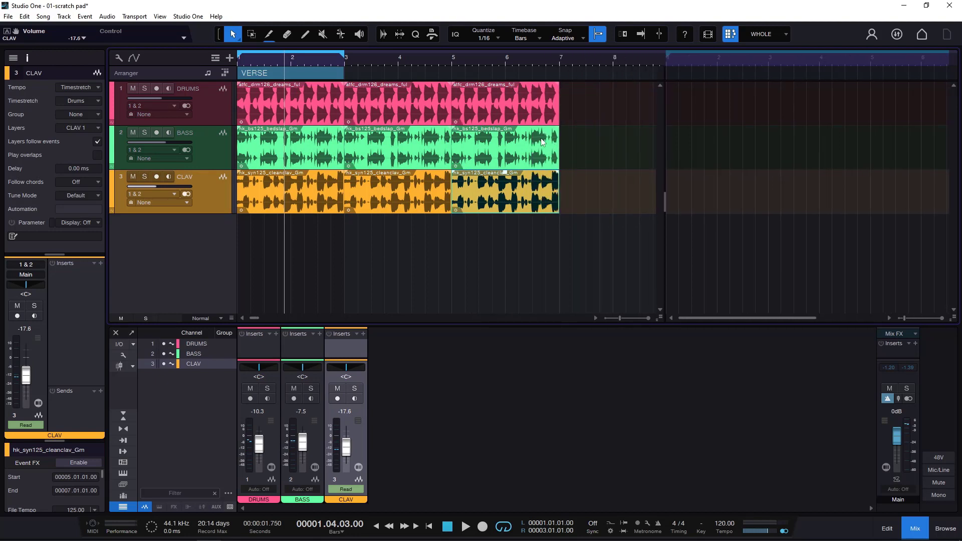
- Try moving the VERSE section to bar 3, undo it, and draw two arranger sections covering bars 3 to 5 and 5 to 7
left_click_drag(303, 77, 415, 74)
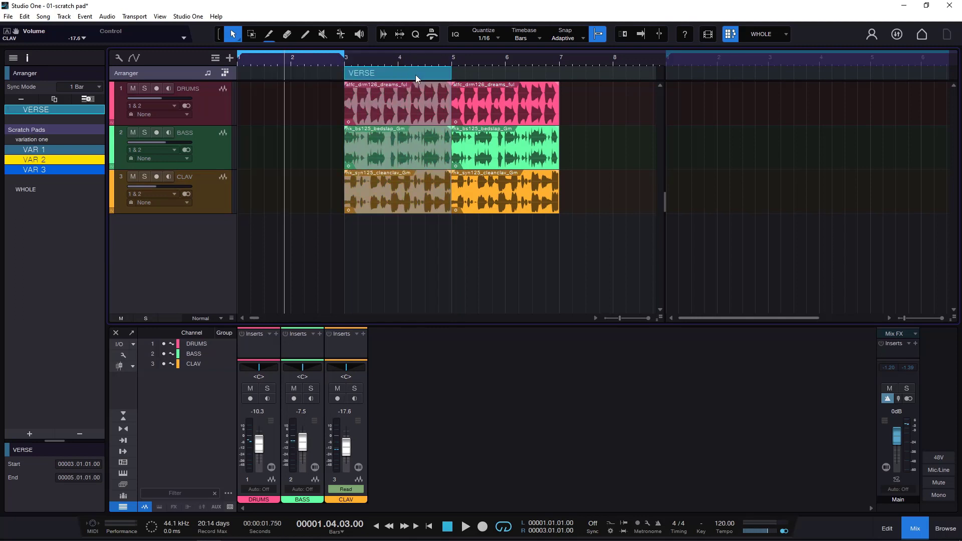
key("ctrl+z")
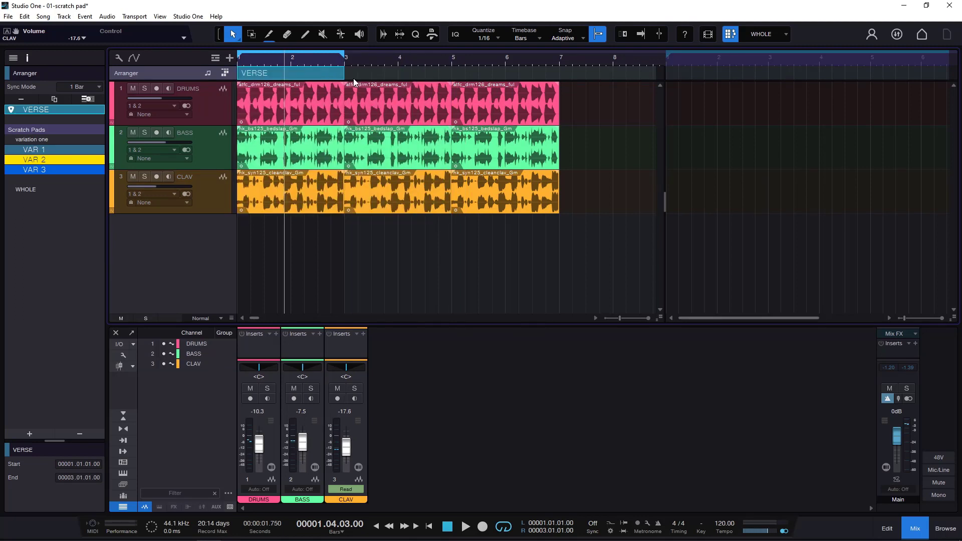
left_click_drag(359, 73, 555, 81)
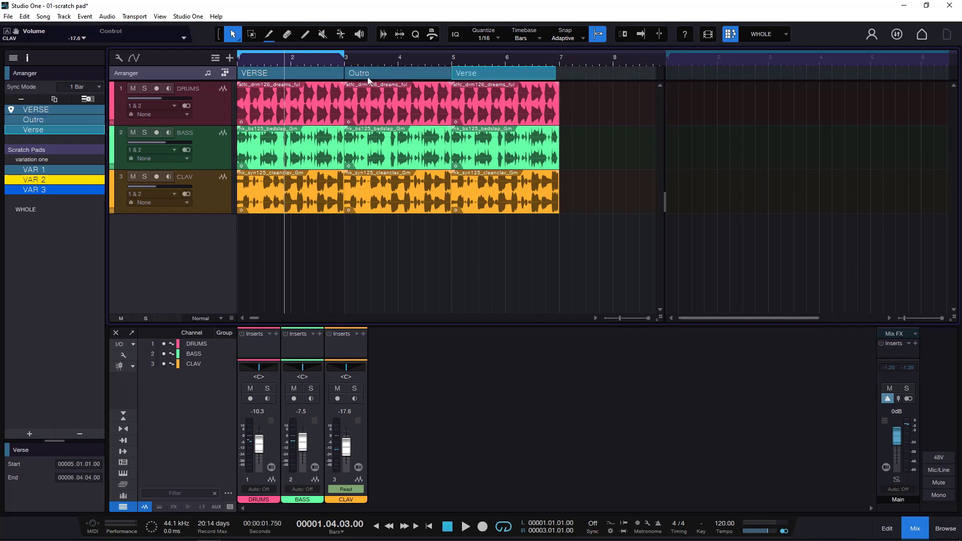
left_click(261, 71)
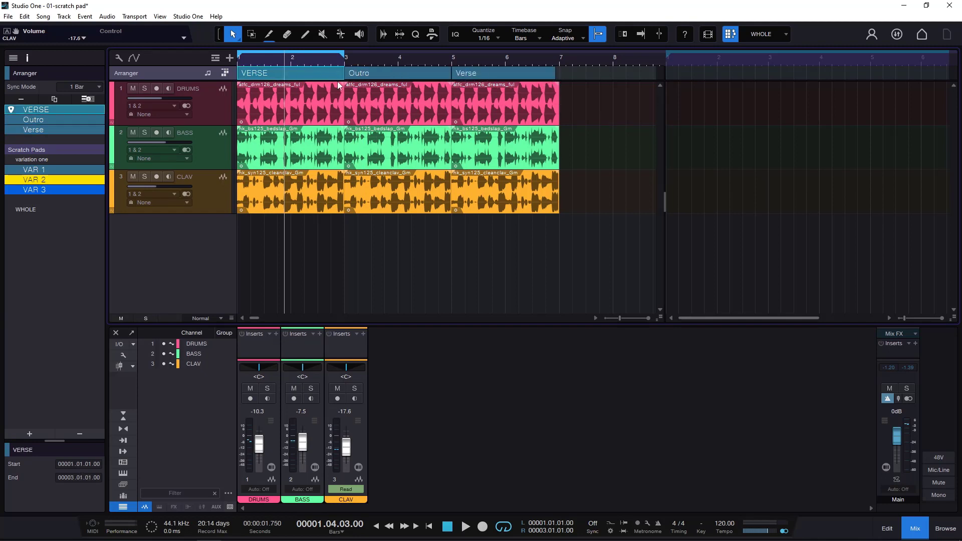
left_click(302, 105)
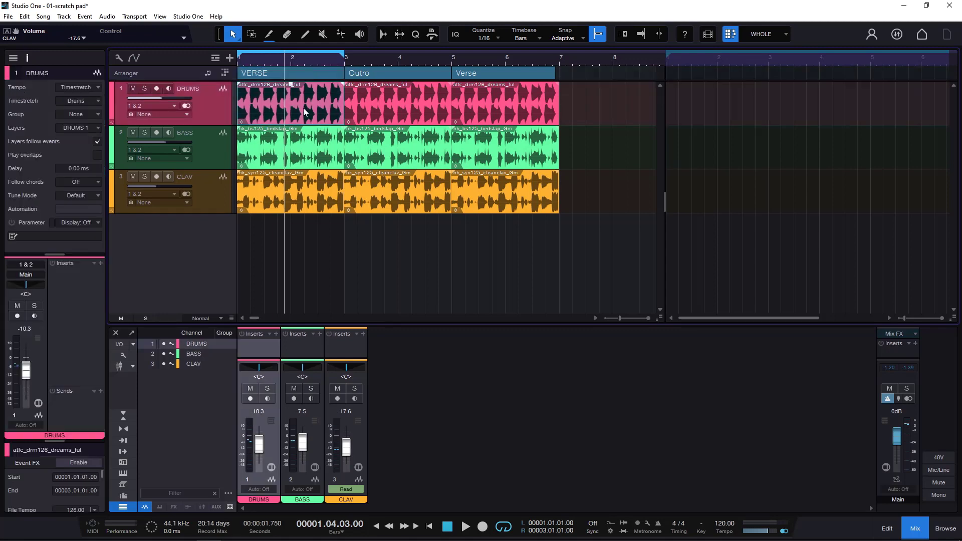
left_click(375, 74)
left_click(480, 74)
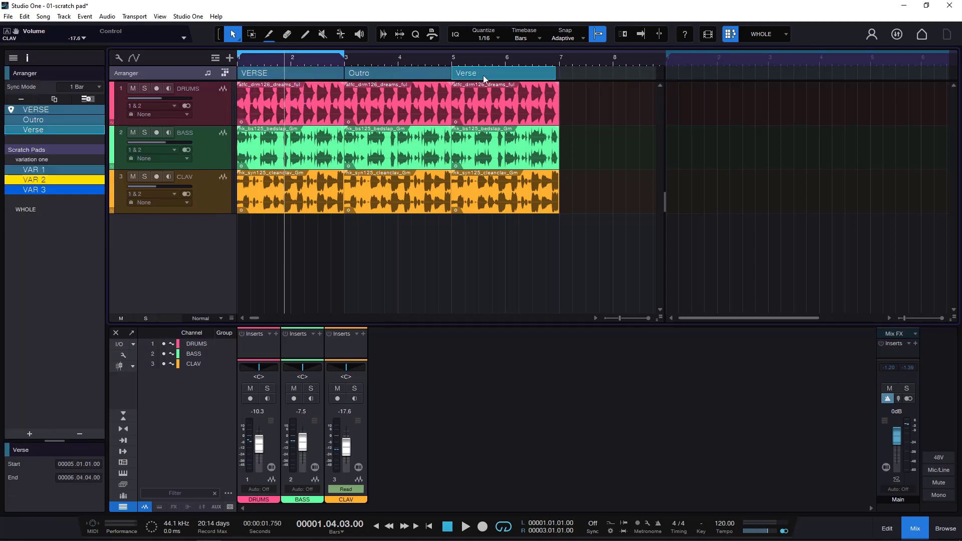
left_click_drag(557, 73, 560, 74)
- Delete the DRUMS and CLAV events under the first arranger section and the CLAV event under the second
left_click(294, 76)
left_click(288, 101)
key("Delete")
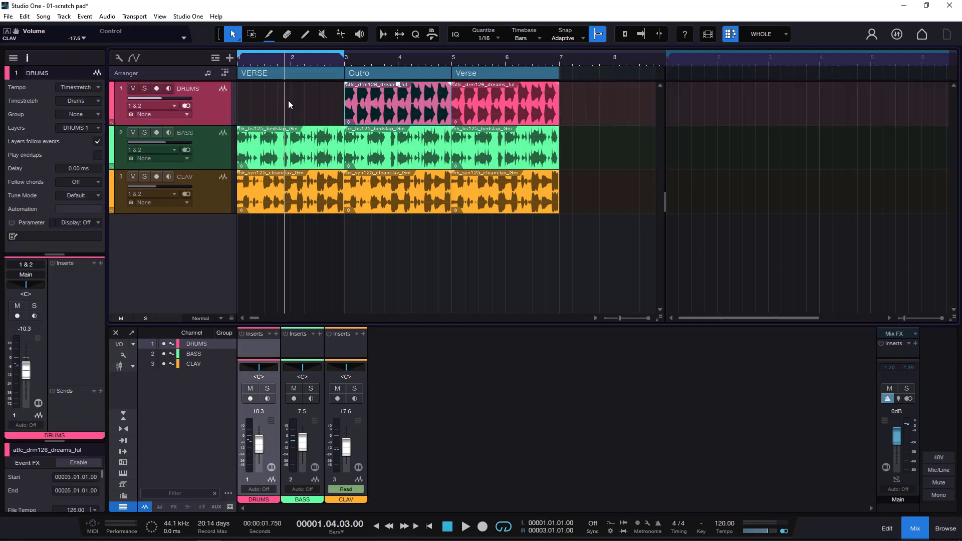
left_click(289, 203)
key("Delete")
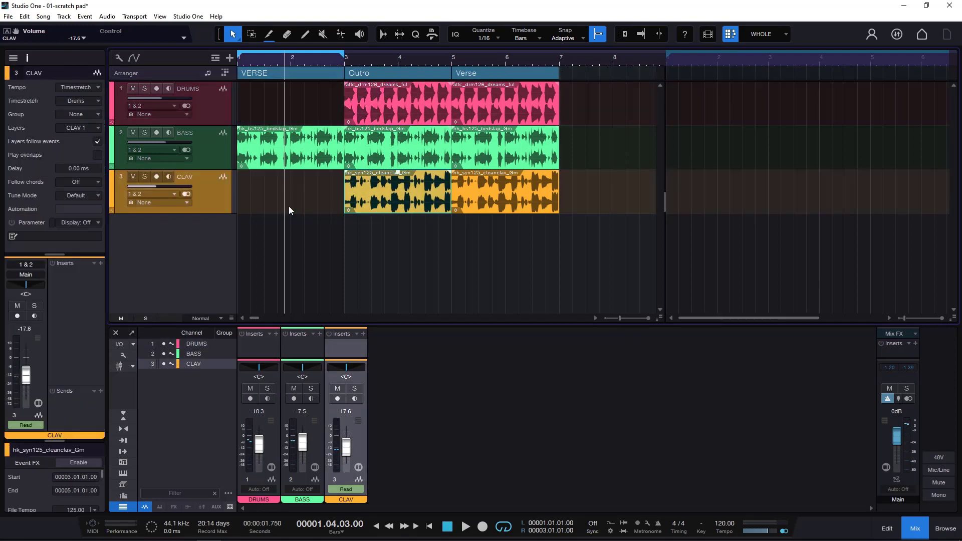
left_click(370, 72)
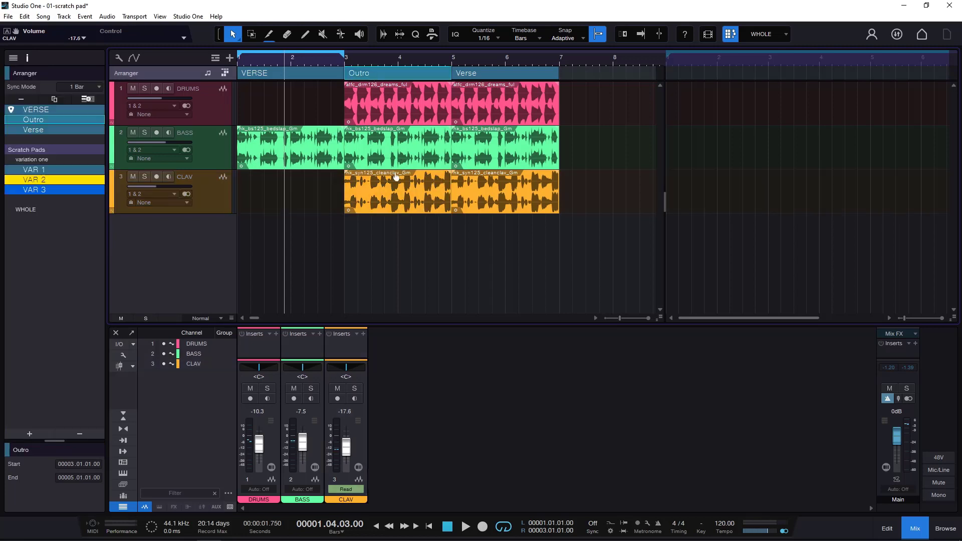
left_click(388, 195)
key("Delete")
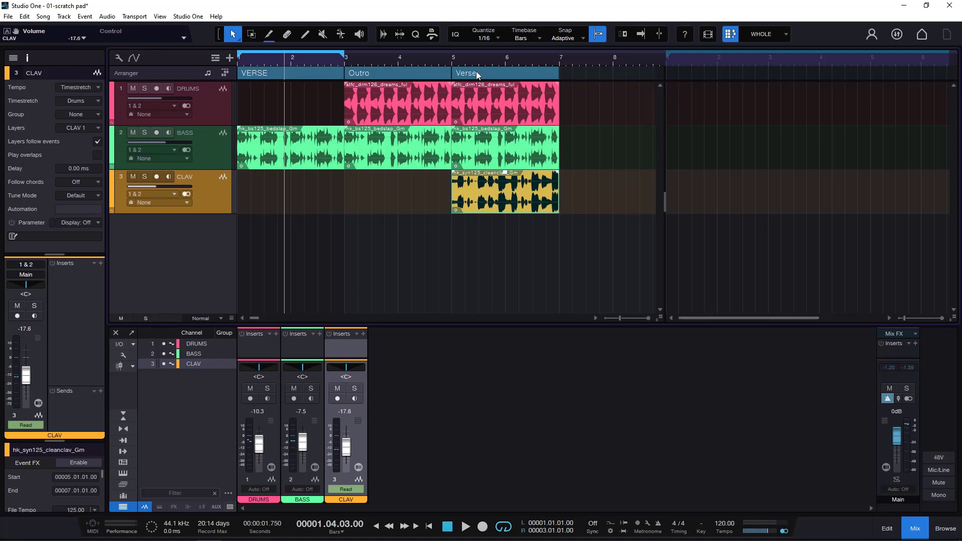
- Rename the first arranger section from bar 1 to 3 as INTRO
left_click(28, 58)
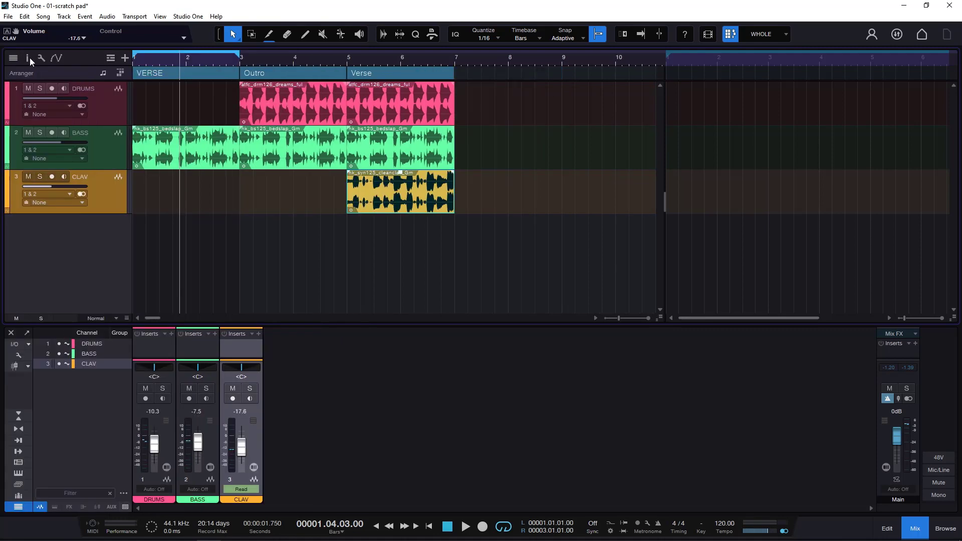
left_click(29, 59)
left_click(187, 74)
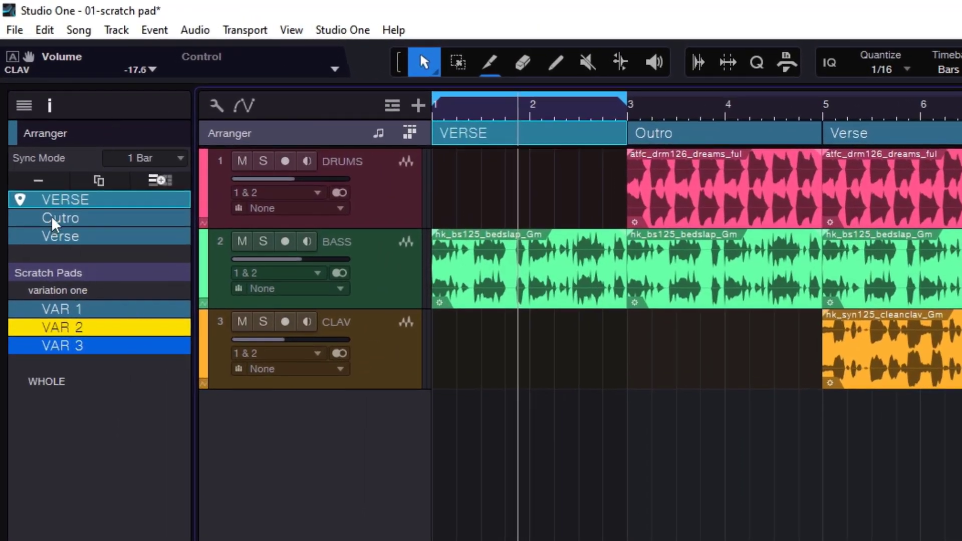
double_click(63, 199)
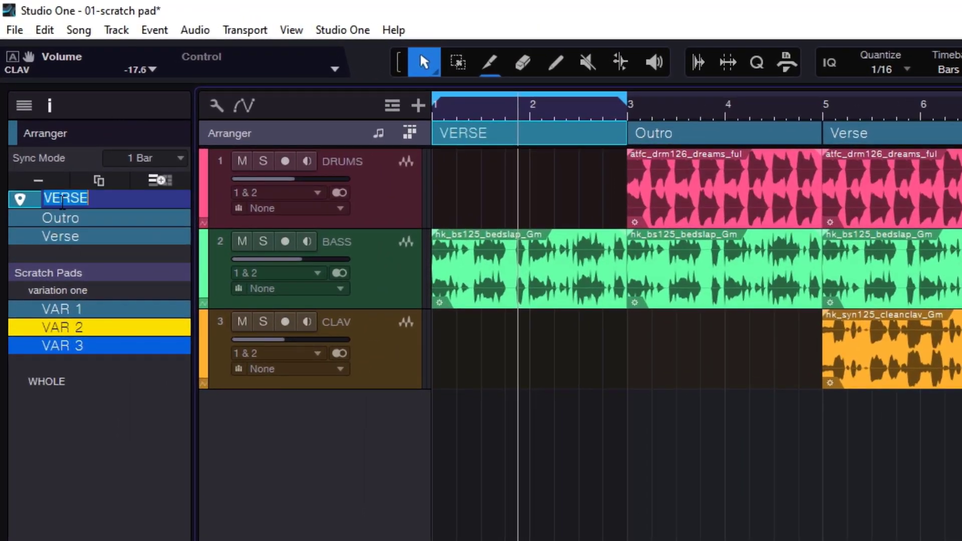
type("INR")
key("BackSpace")
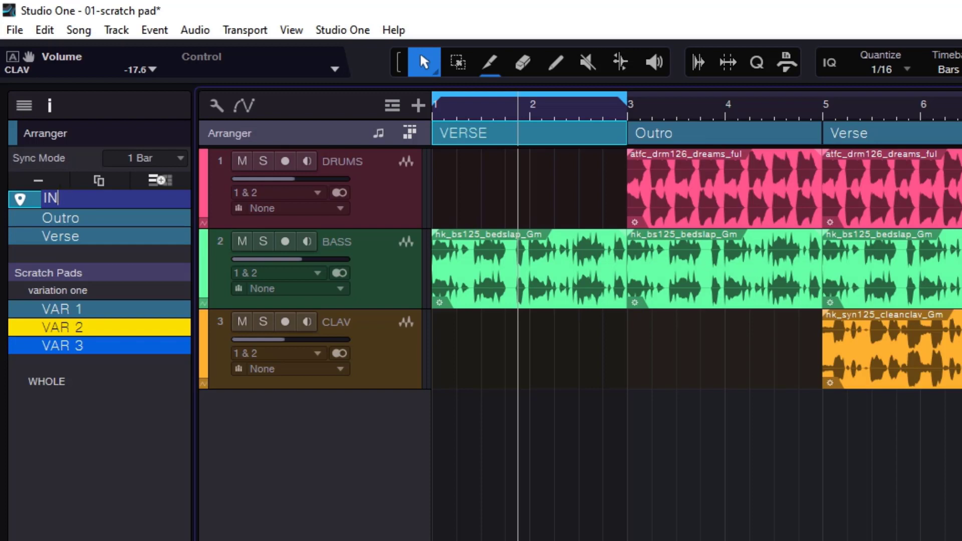
type("TRO")
key("Return")
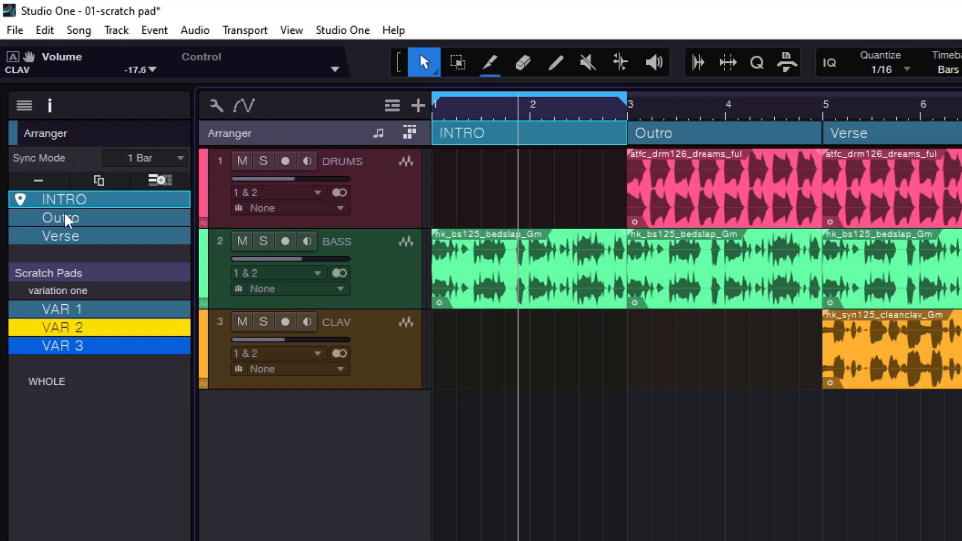
- Rename the second arranger section as VERSE and the third as CHORUS
double_click(64, 218)
type("VERSE")
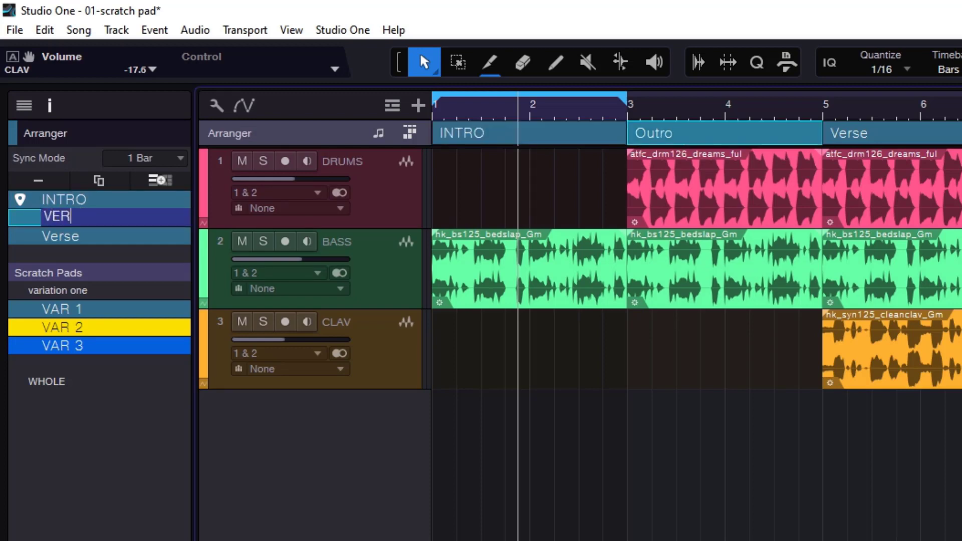
key("Return")
double_click(75, 236)
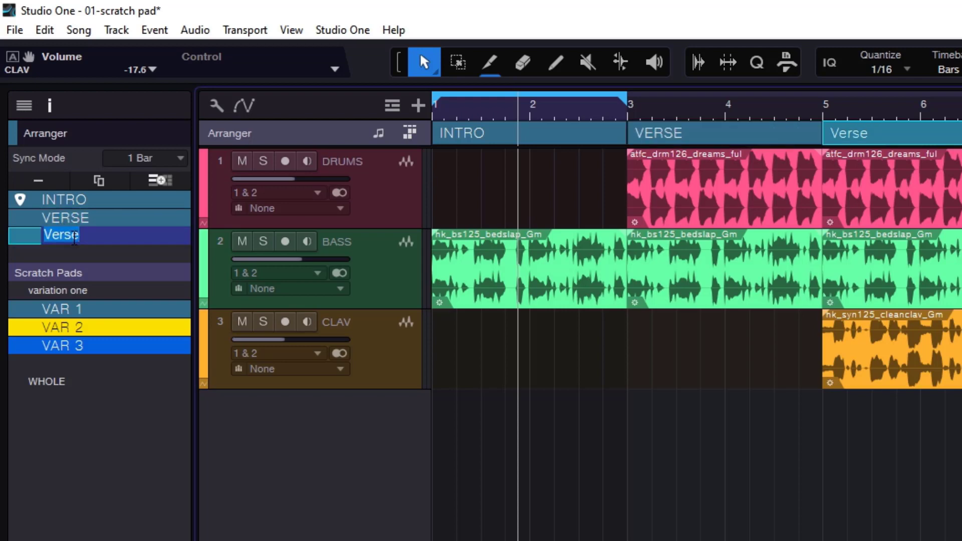
type("CHORUS")
key("Return")
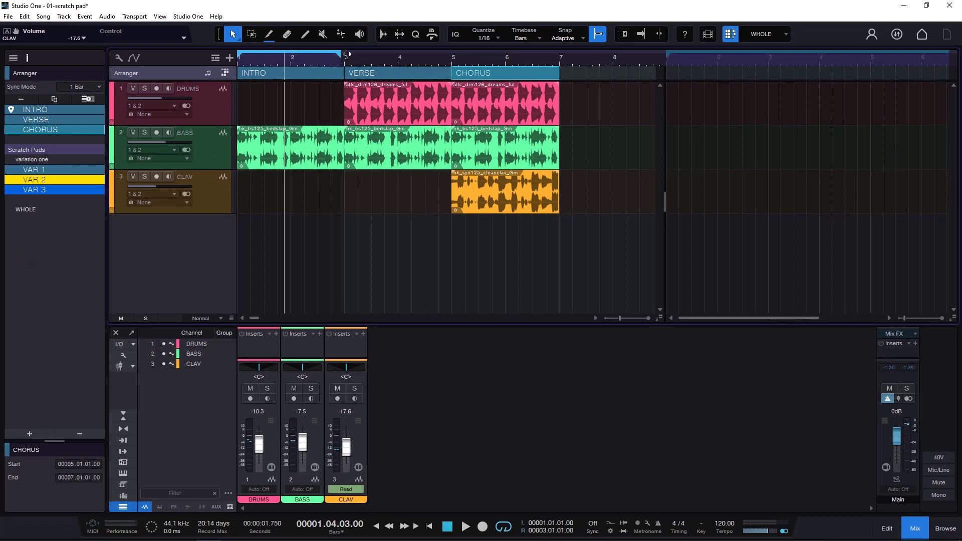
- Extend the song's loop range to bar 7, and play the arrangement while narrowing the song area, stopping within CHORUS
left_click_drag(348, 54, 559, 54)
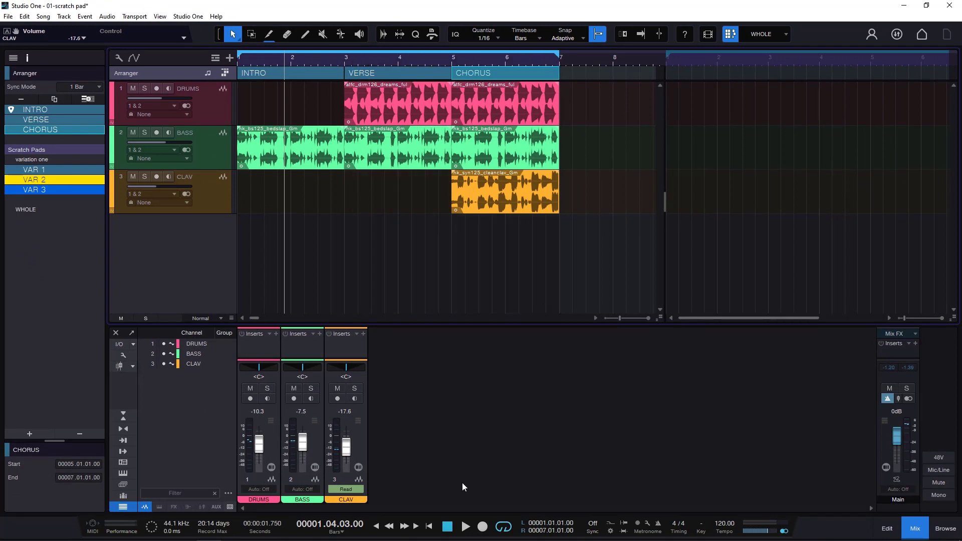
left_click(449, 525)
left_click(464, 527)
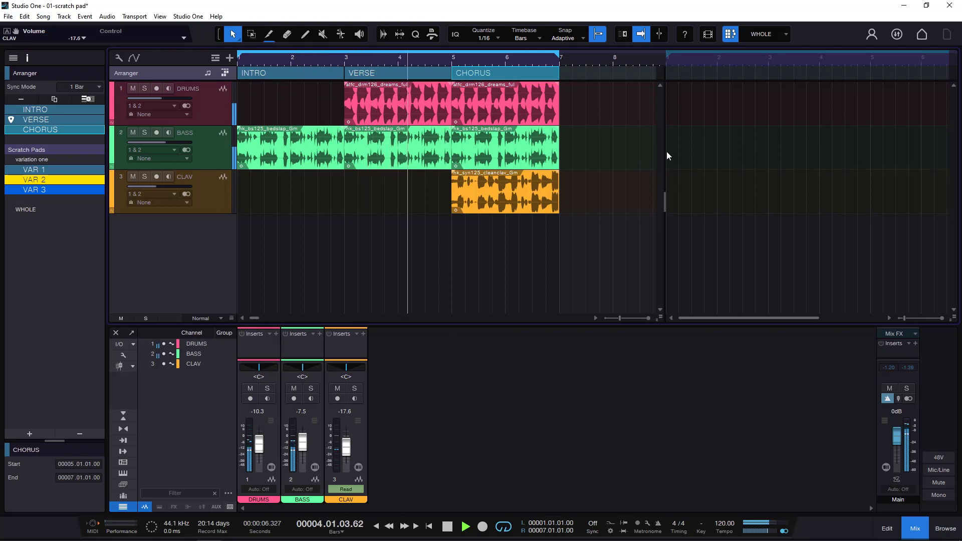
left_click_drag(666, 152, 596, 158)
left_click(447, 527)
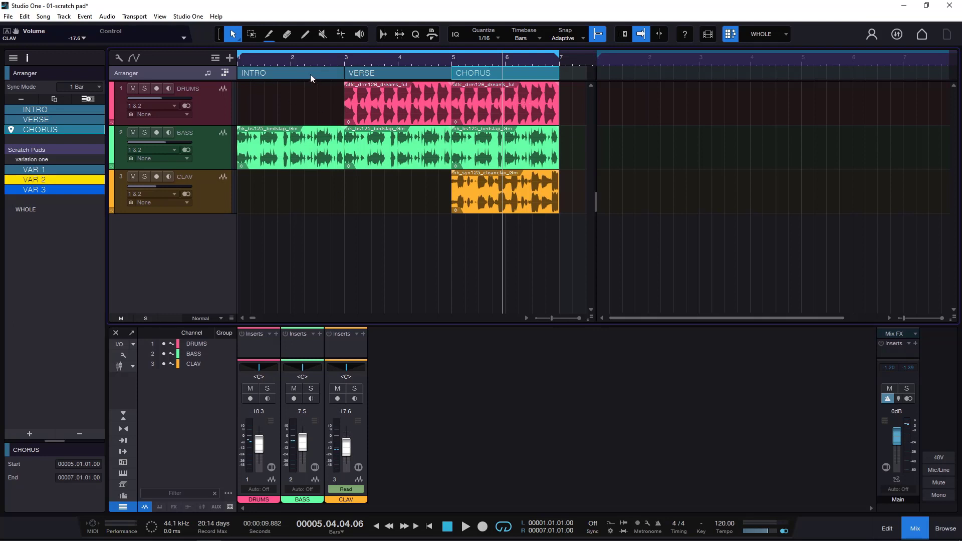
- Copy the INTRO, VERSE and CHORUS sections together from the song to the start of the WHOLE scratch pad
left_click(408, 71)
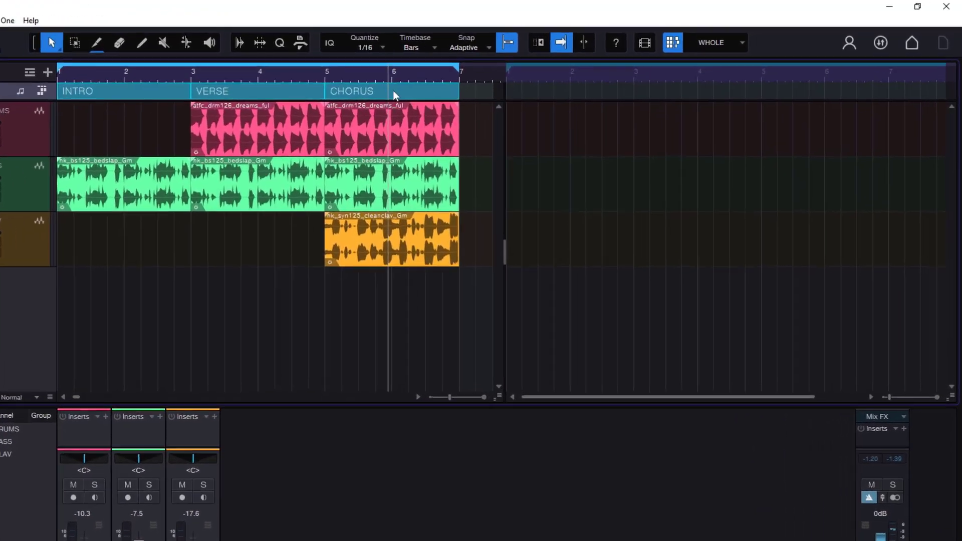
left_click_drag(488, 76, 780, 72)
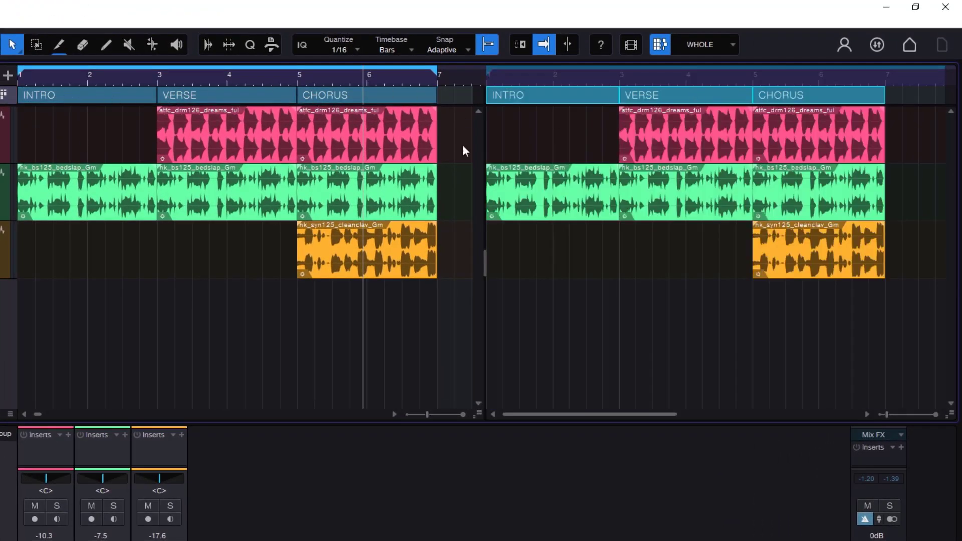
left_click_drag(801, 77, 780, 62)
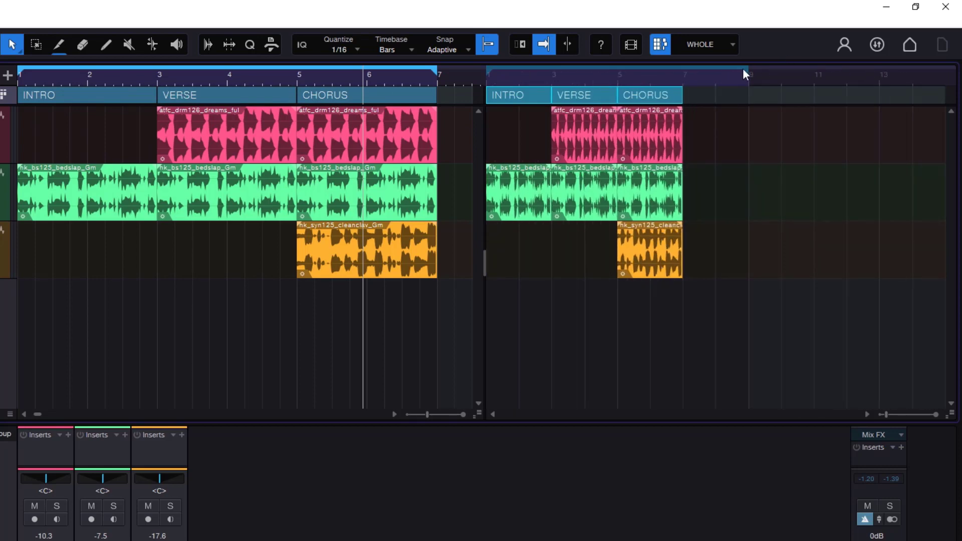
- Shorten the WHOLE scratch pad's loop range to end at bar 7 and play the pad from within INTRO
left_click(714, 79)
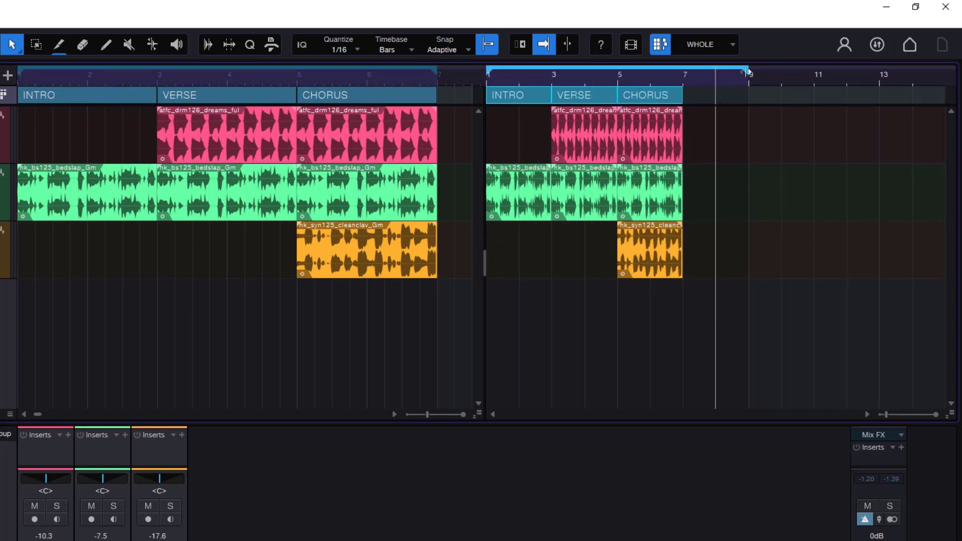
left_click_drag(746, 71, 686, 92)
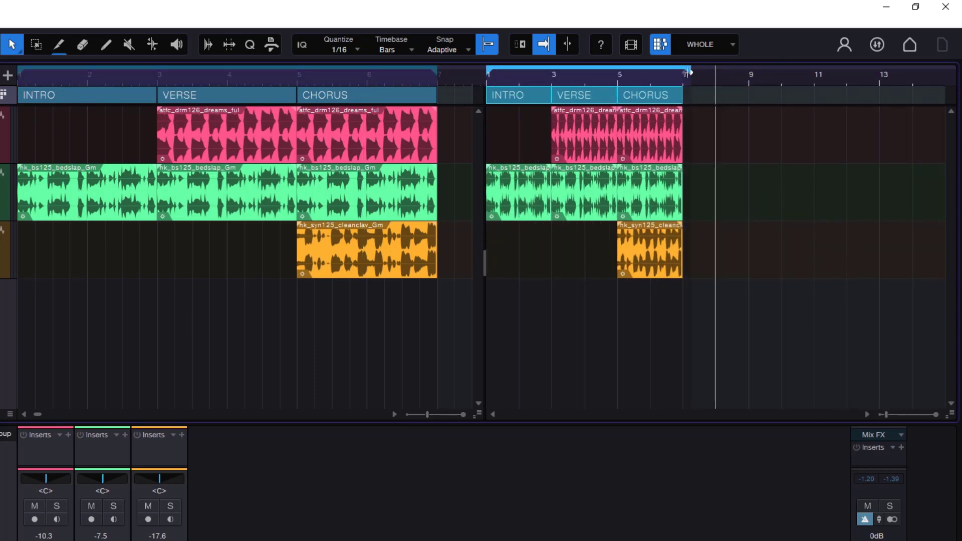
left_click(507, 80)
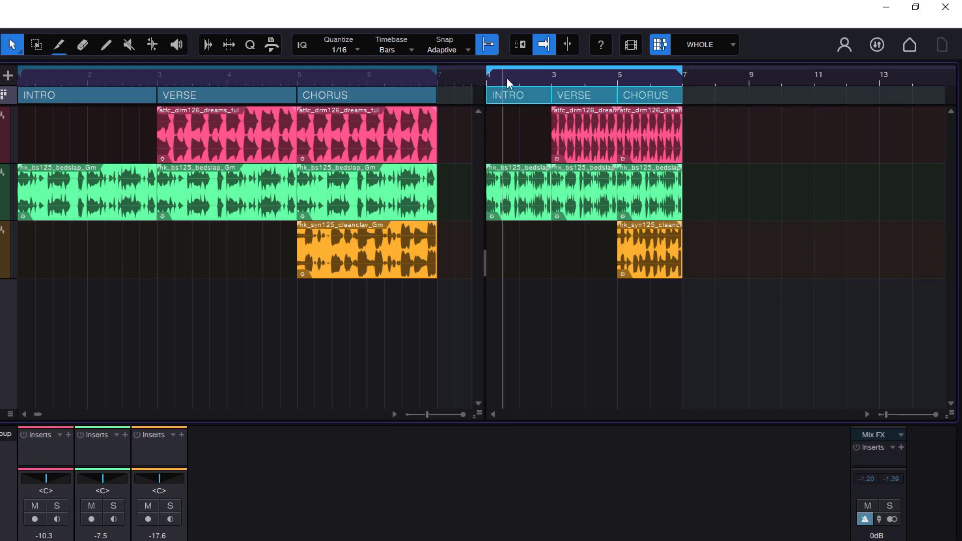
key("space")
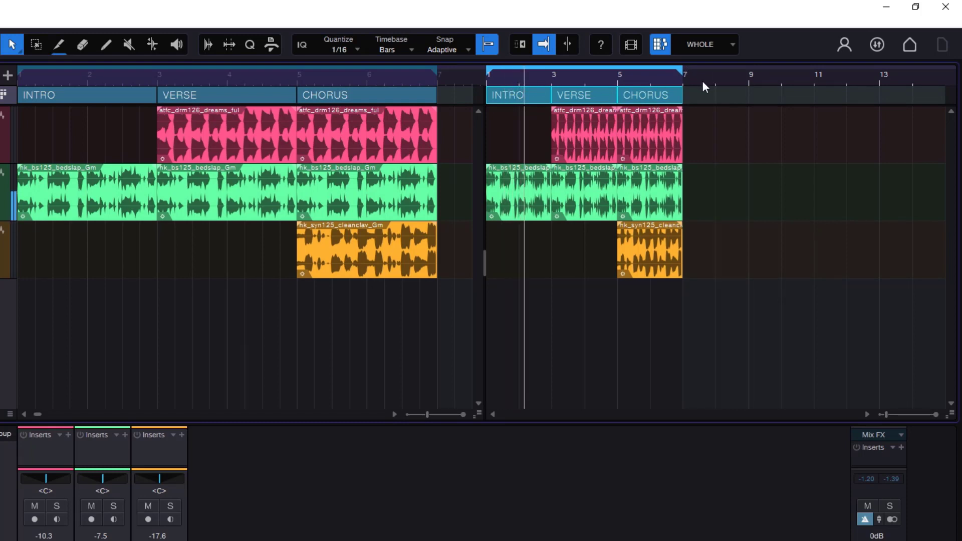
left_click_drag(702, 80, 915, 98)
key("f")
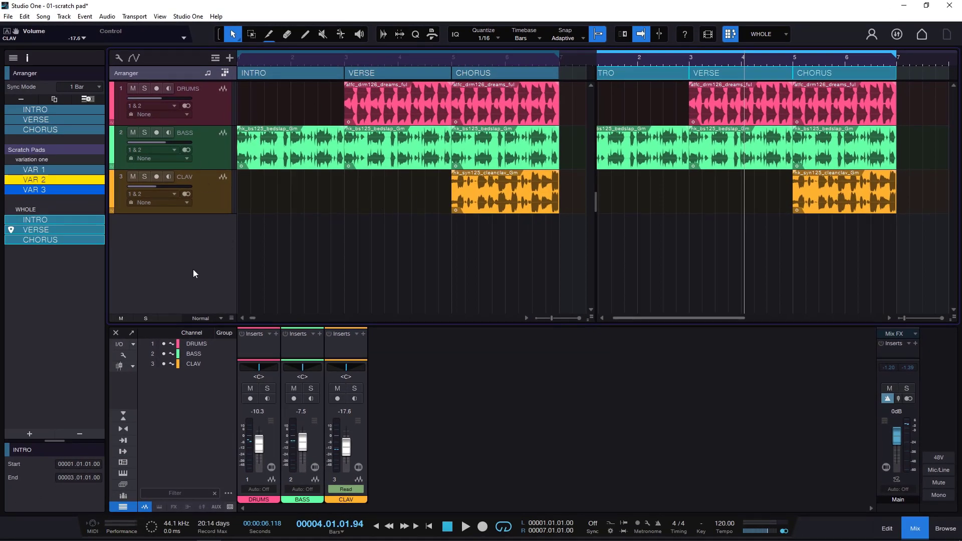
left_click_drag(758, 60, 763, 62)
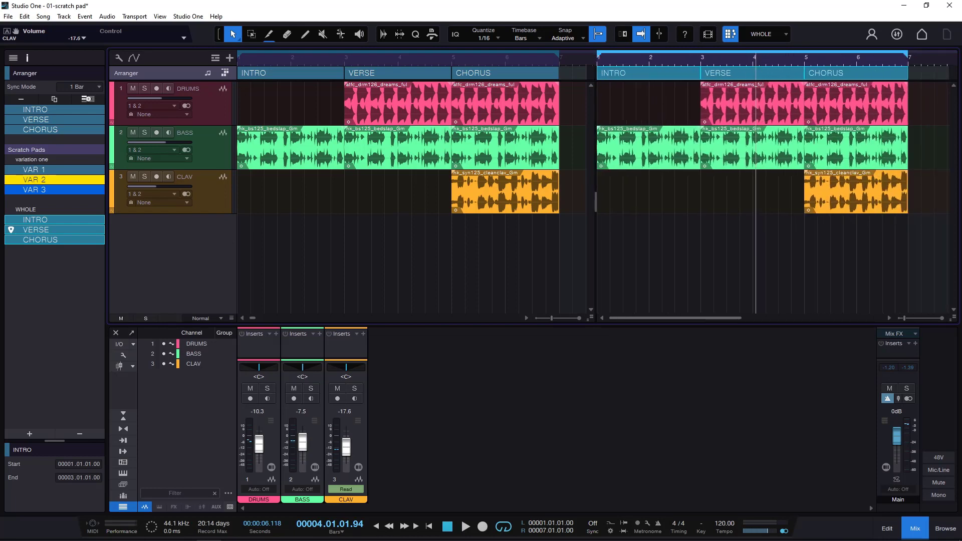
- Shorten the INTRO bass loop in the scratch pad so it ends one beat before bar 3
left_click(736, 156)
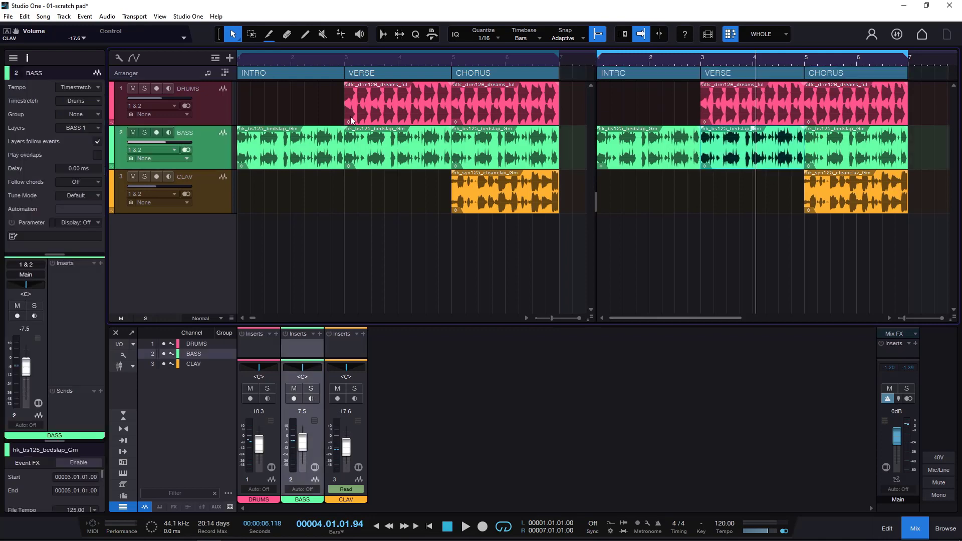
left_click(697, 147)
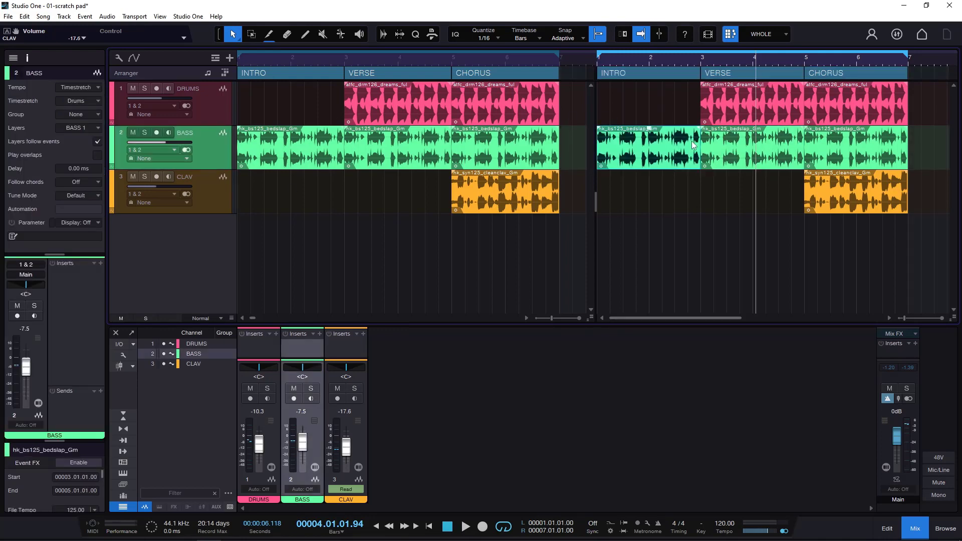
left_click_drag(702, 149, 690, 145)
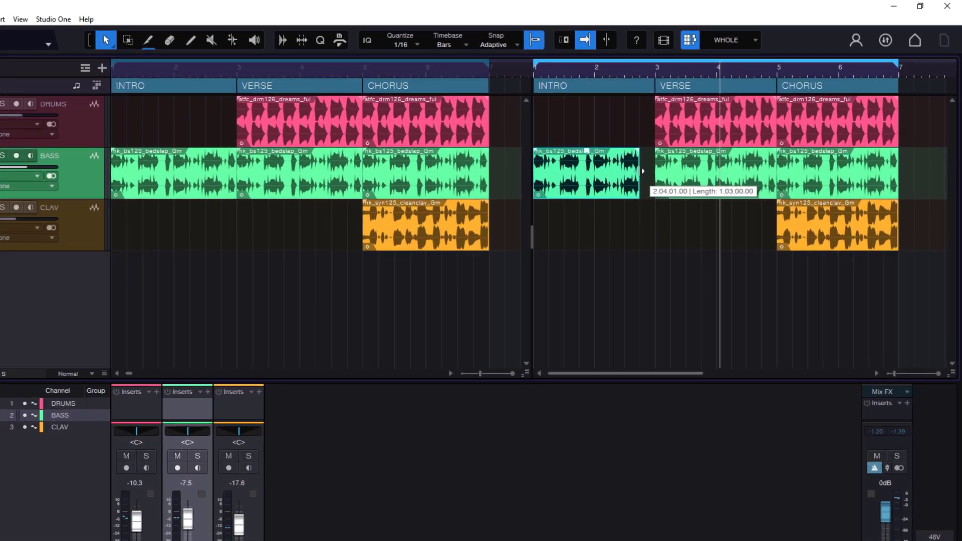
left_click_drag(642, 171, 643, 171)
- Duplicate the scratch pad's CHORUS clav loop into VERSE, starting at bar 3, and select the copy
left_click(825, 220)
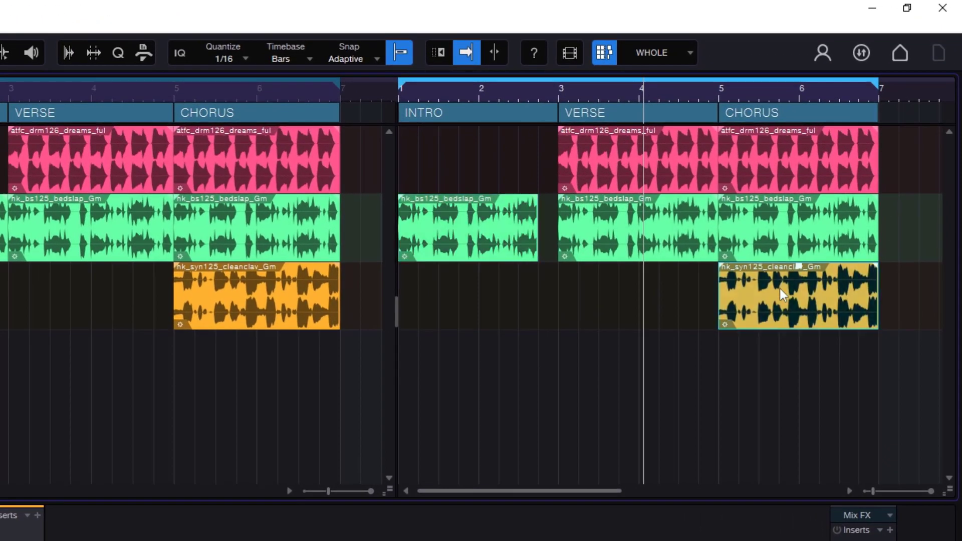
left_click_drag(783, 304, 621, 306)
key("d")
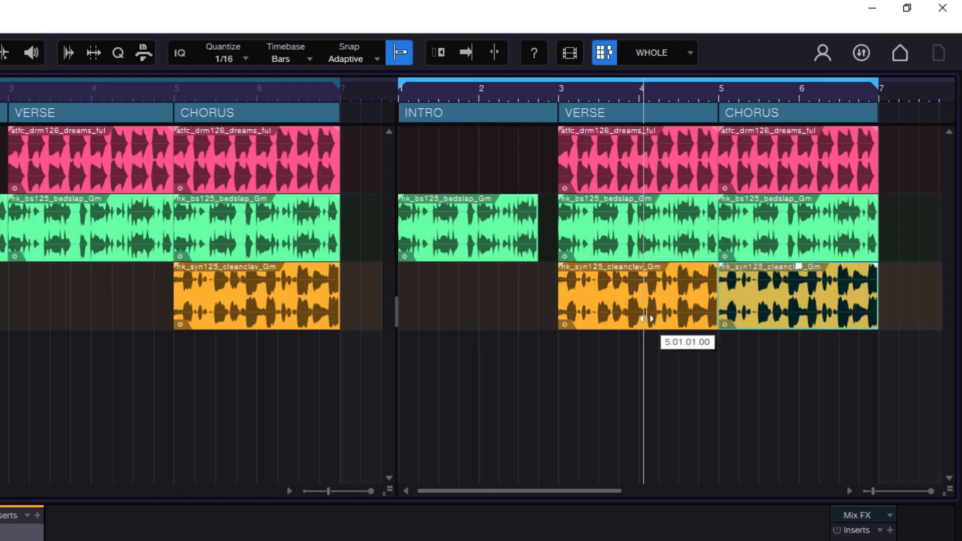
left_click(570, 303)
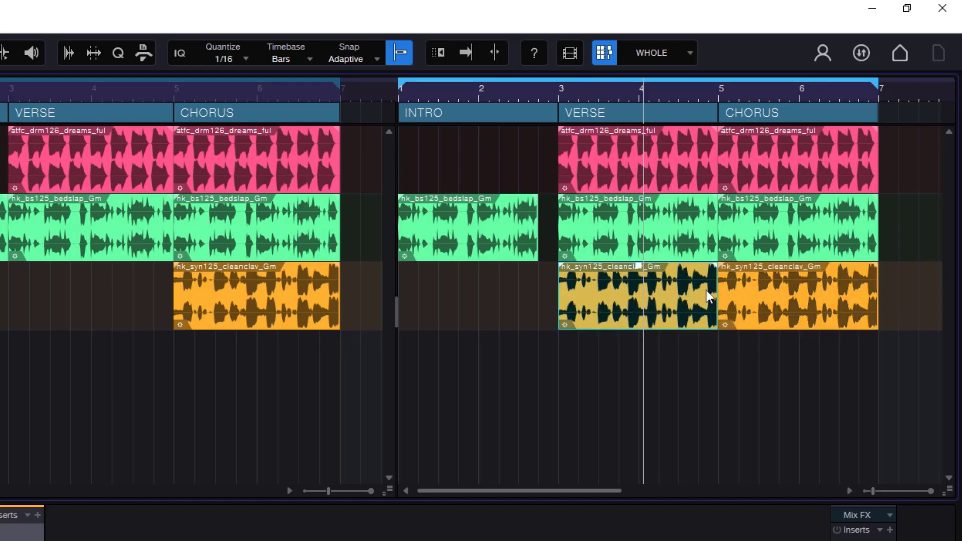
- Trim the VERSE clav copy to one beat and duplicate that slice until it fills the section up to bar 5
left_click_drag(716, 293, 578, 300)
key("d")
key("d")
key("d")
key("d")
key("d")
key("d")
key("d")
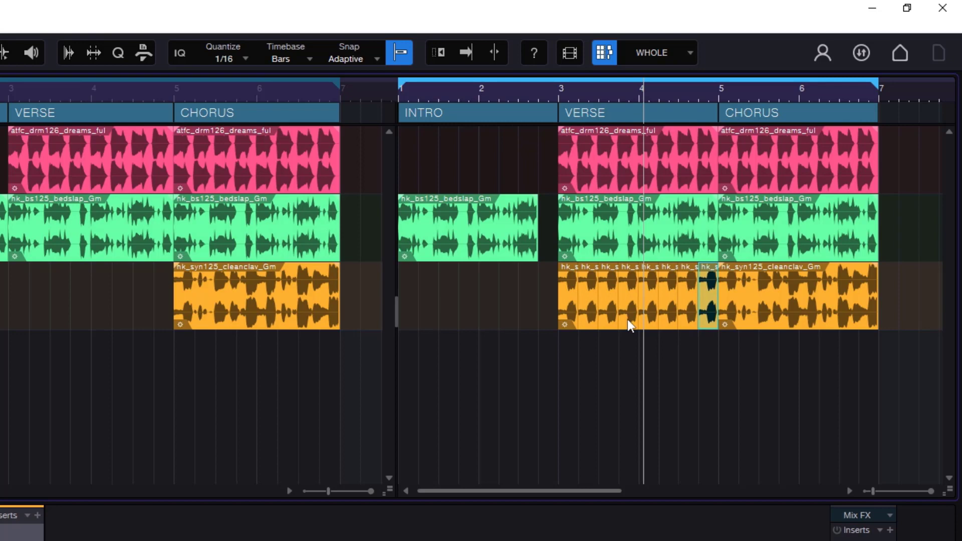
- Extend the scratch pad's CHORUS section to bar 9 and shift its drum loop toward the end of the section
left_click_drag(793, 92, 713, 74)
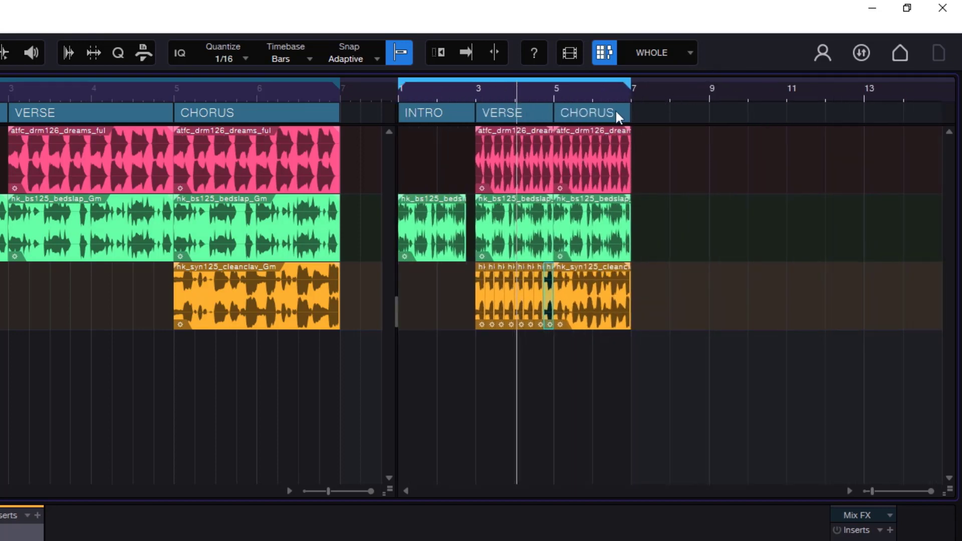
left_click(593, 112)
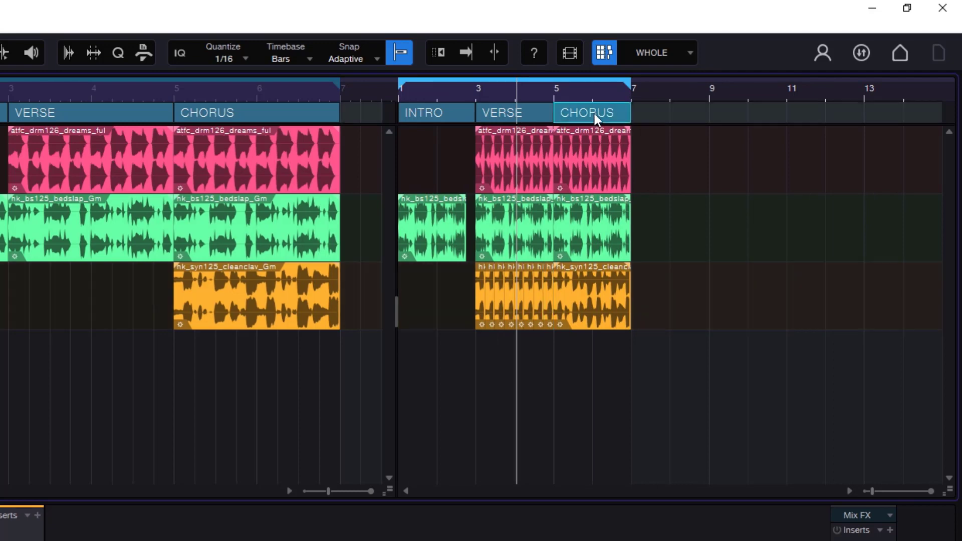
left_click_drag(632, 116, 700, 124)
left_click_drag(604, 158, 683, 153)
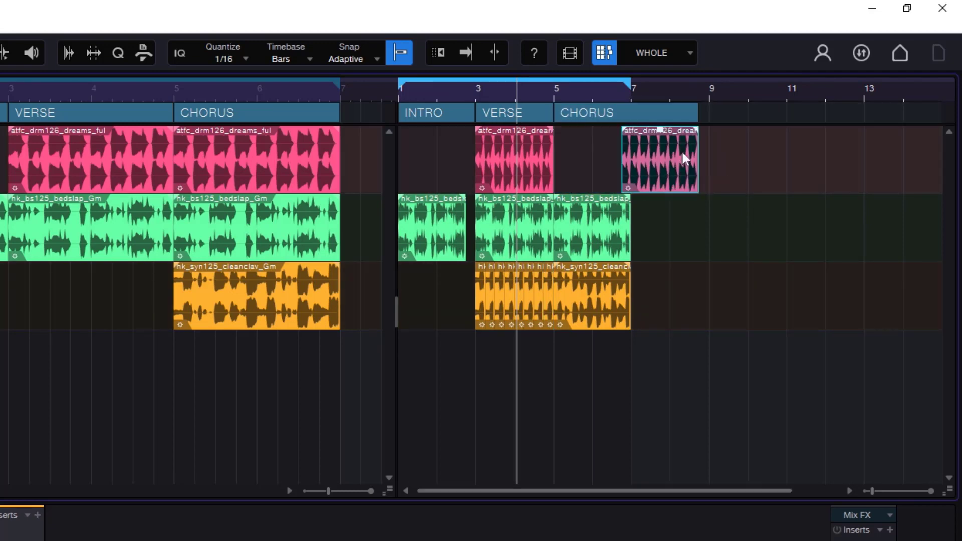
left_click_drag(699, 113, 709, 114)
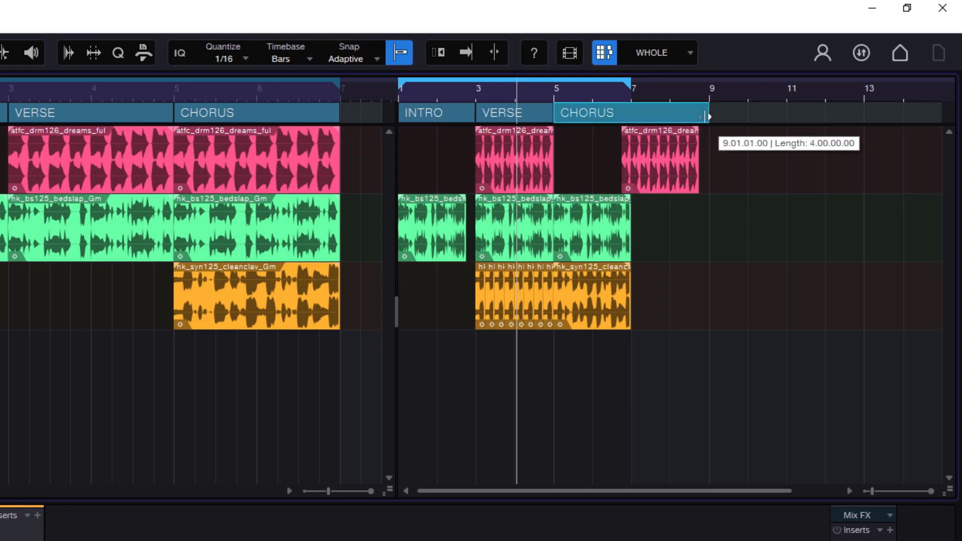
- Move the CHORUS bass, drum and clav loops so that all three start at bar 7
left_click(595, 222)
left_click_drag(595, 222, 672, 227)
left_click_drag(671, 173, 683, 175)
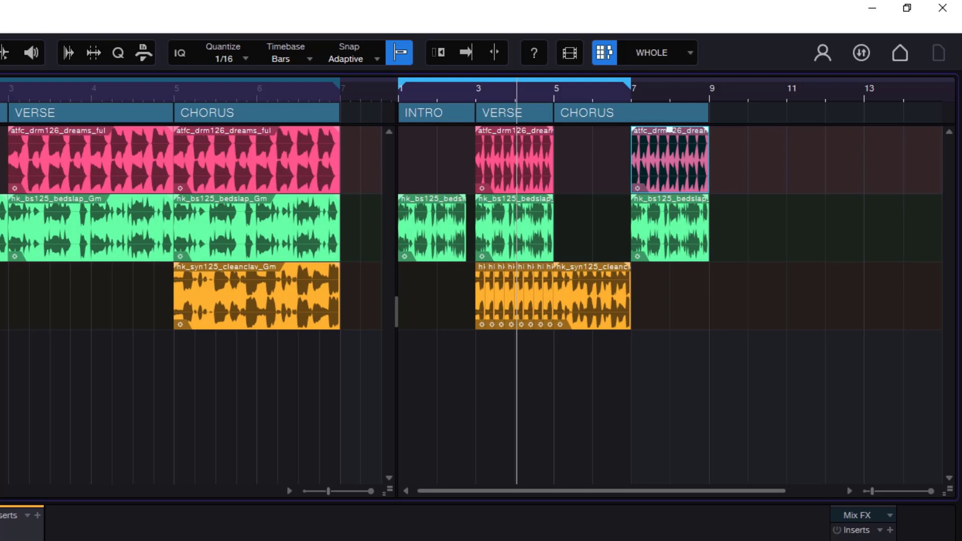
left_click(582, 291)
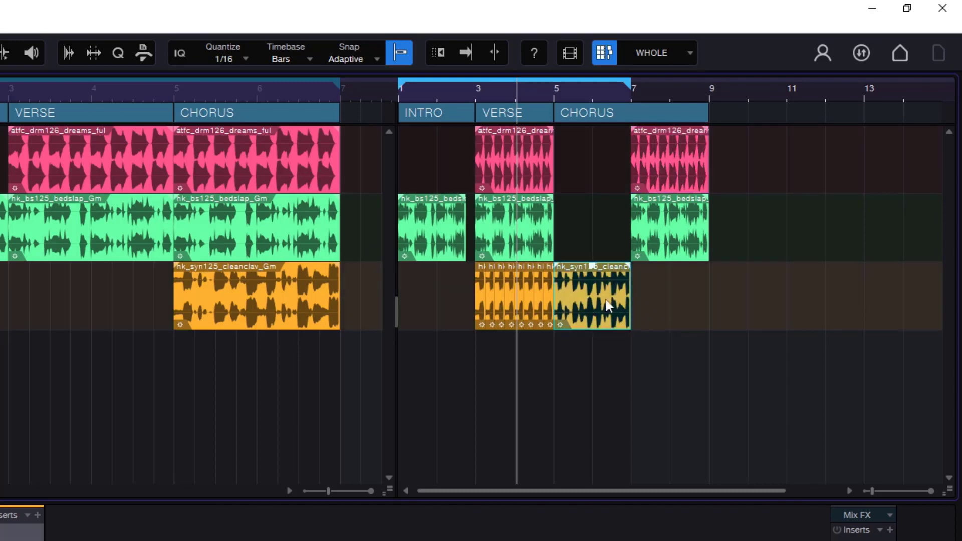
left_click_drag(599, 308, 668, 299)
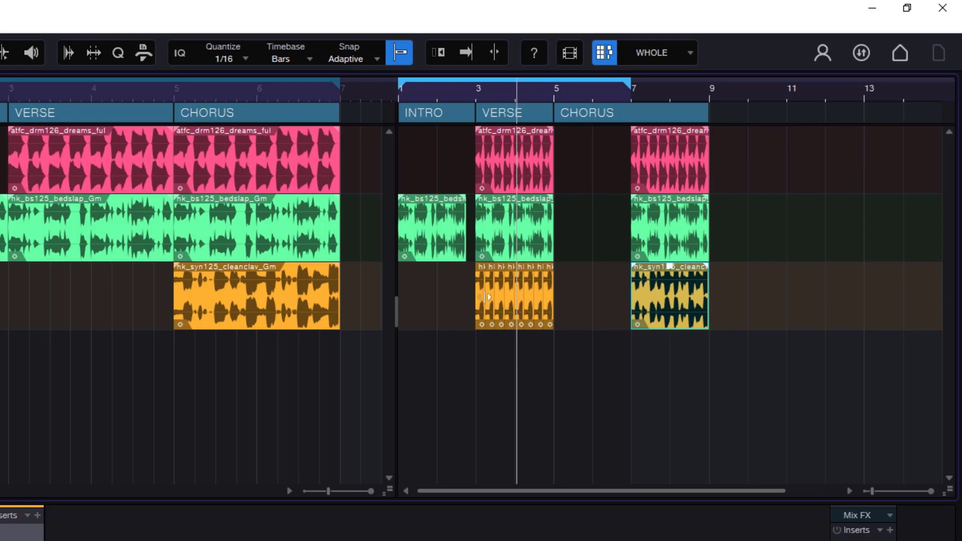
left_click(559, 296)
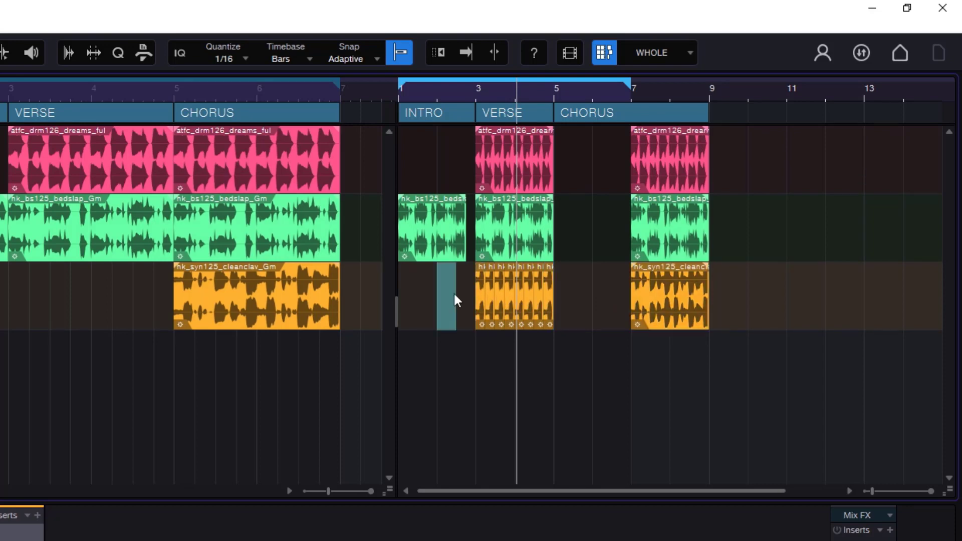
left_click_drag(455, 295, 624, 294)
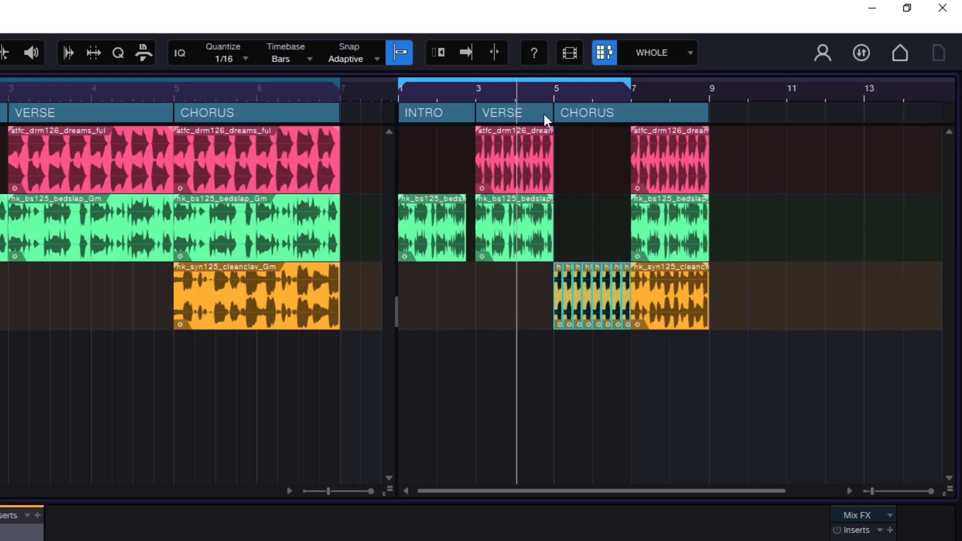
left_click_drag(559, 295, 483, 296)
- Copy the full clav loop from bar 7 to bar 5 to fill the first half of CHORUS
left_click_drag(681, 296, 608, 295)
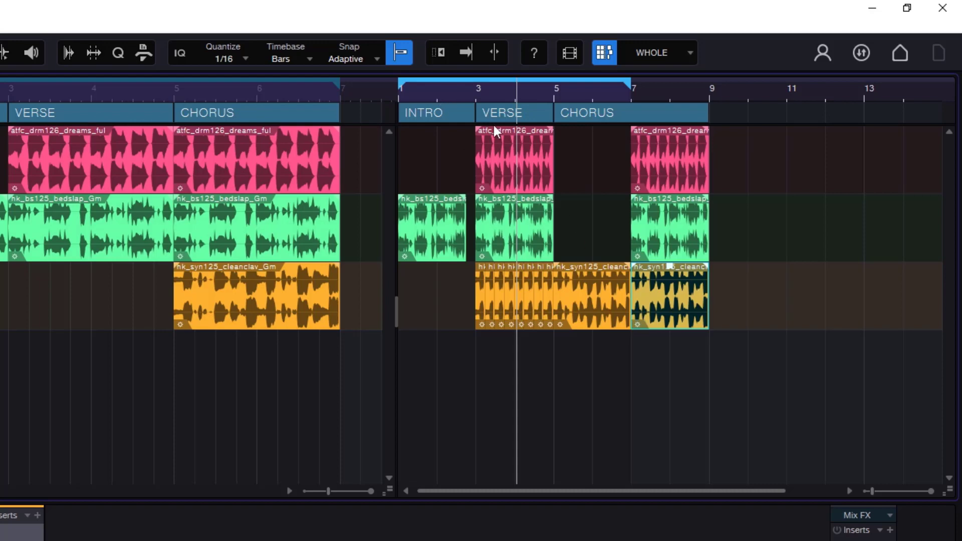
- Play the scratch pad from INTRO, extend its loop range to bar 9, and jump playback to bar 7
left_click(446, 93)
key("f")
key("space")
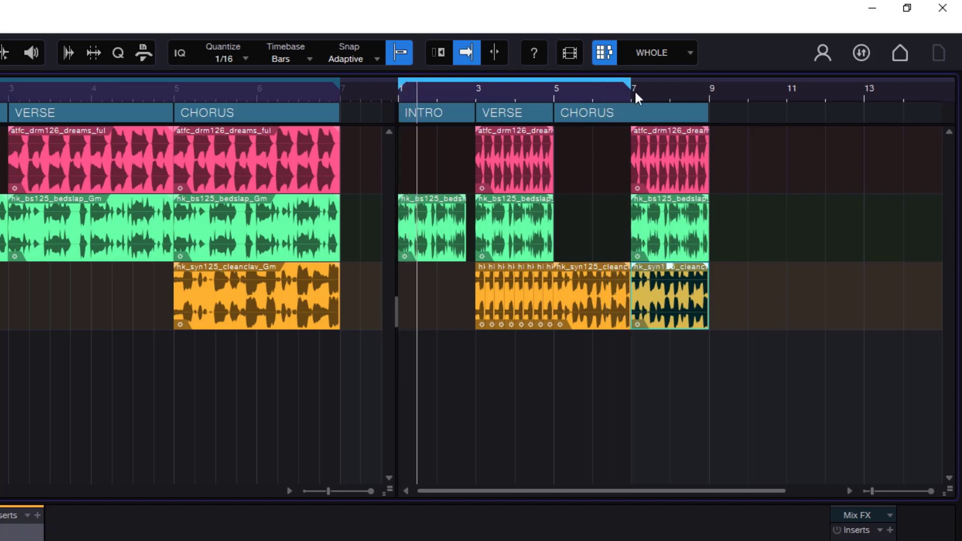
left_click_drag(632, 86, 711, 90)
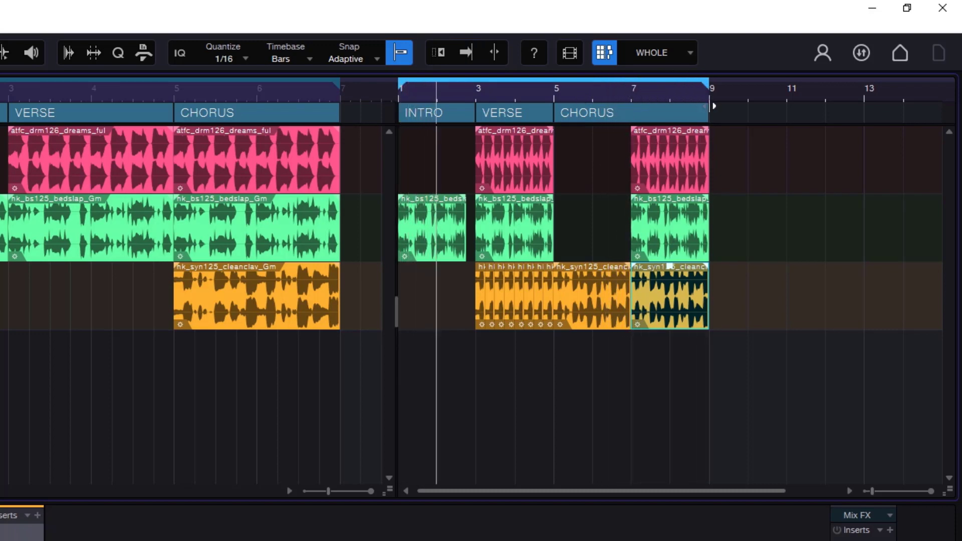
left_click(630, 93)
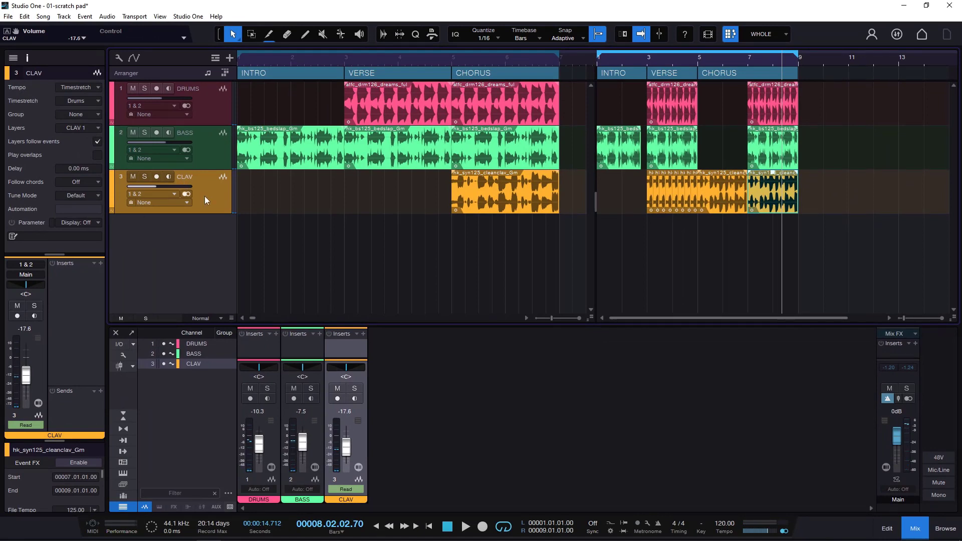
- Show track automation and display the CLAV track's Volume envelope, with the playhead at bar 3 of the scratch pad
key("a")
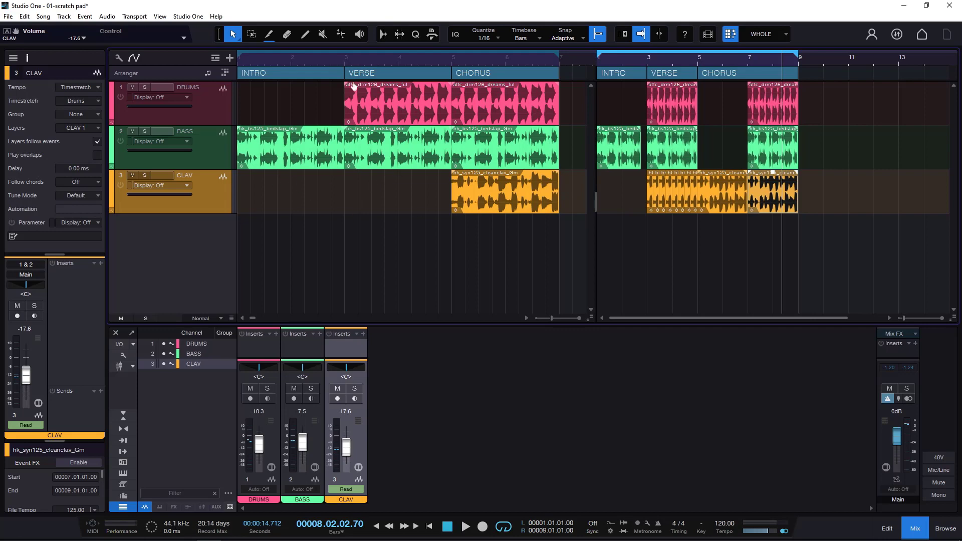
left_click(347, 53)
left_click(650, 58)
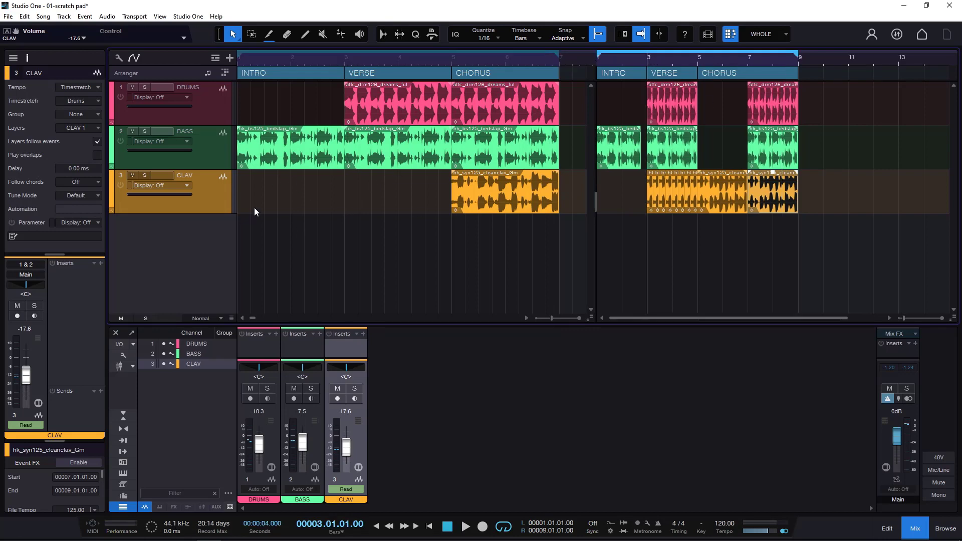
left_click(181, 186)
left_click(170, 222)
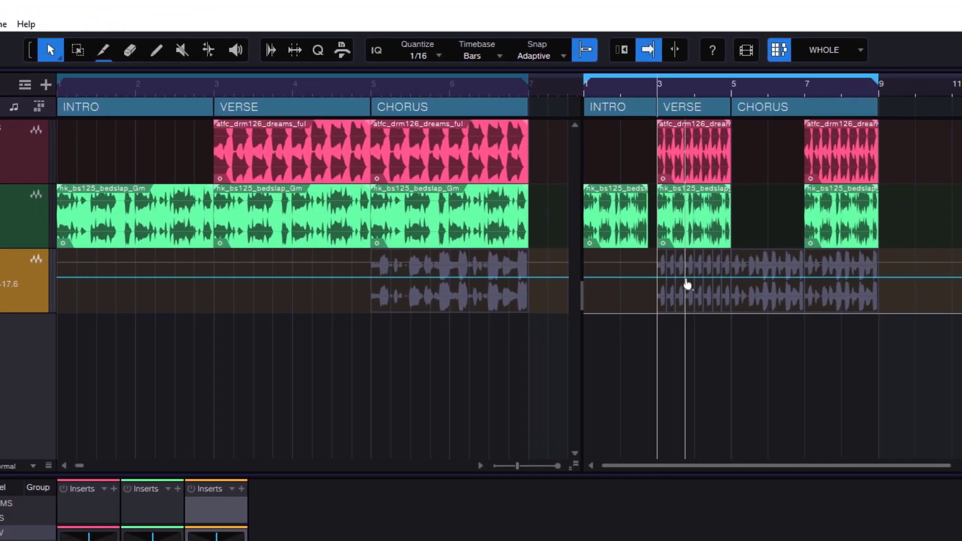
- Automate the clav volume in the scratch pad: silent through INTRO, curving upward across VERSE, and dropping out just before bar 7
left_click(648, 277)
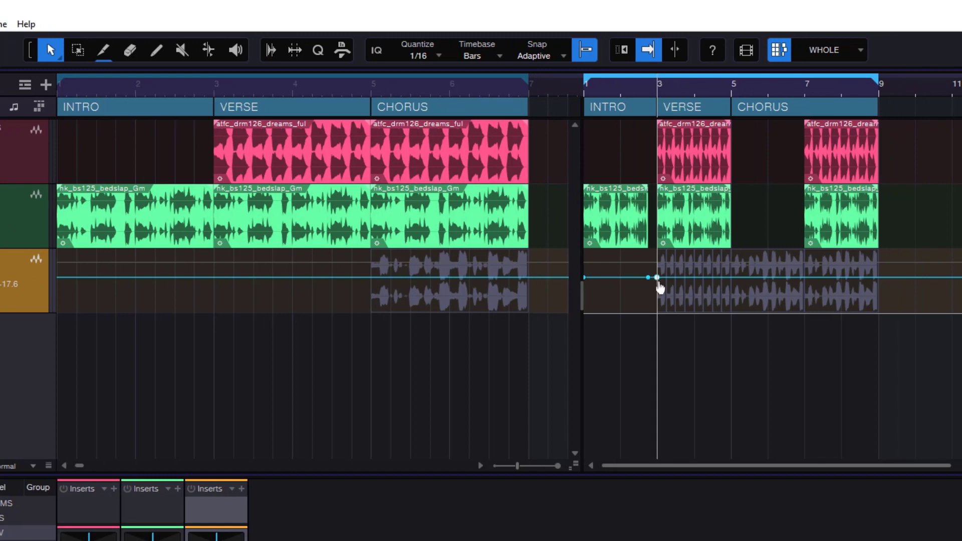
left_click_drag(657, 279, 663, 324)
left_click_drag(648, 277, 732, 278)
left_click(703, 309)
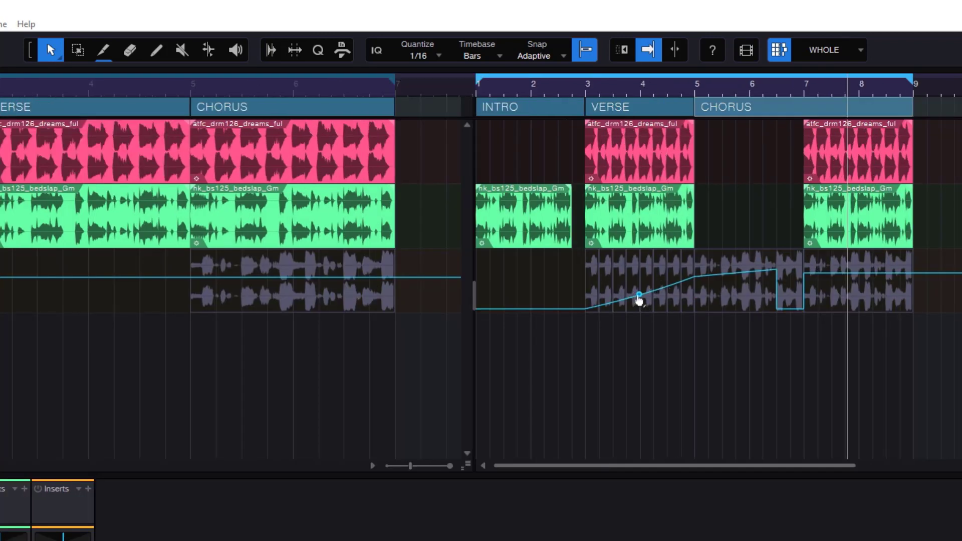
left_click_drag(640, 295, 643, 306)
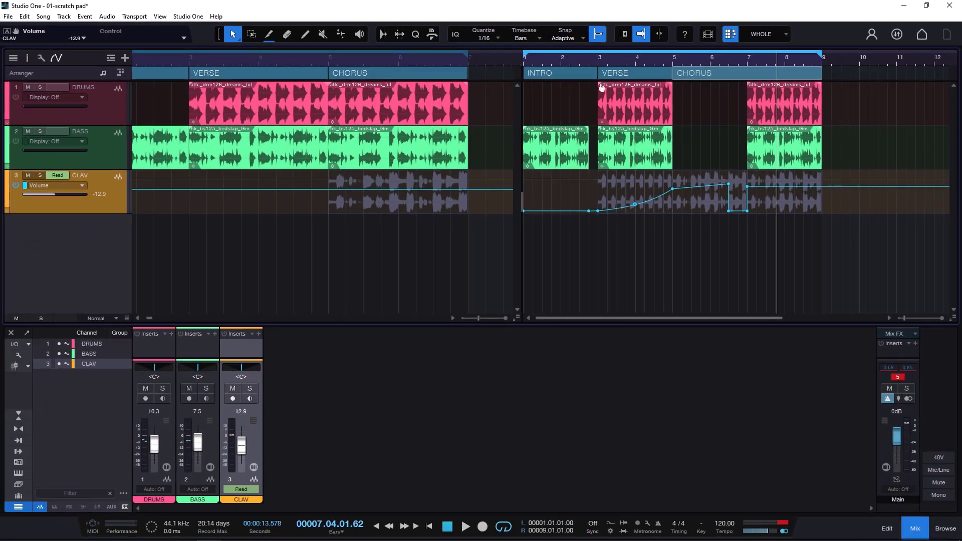
- Play the scratch pad from the last beat of INTRO to hear the volume automation, stop in bar 8, and select the CHORUS section
left_click(586, 65)
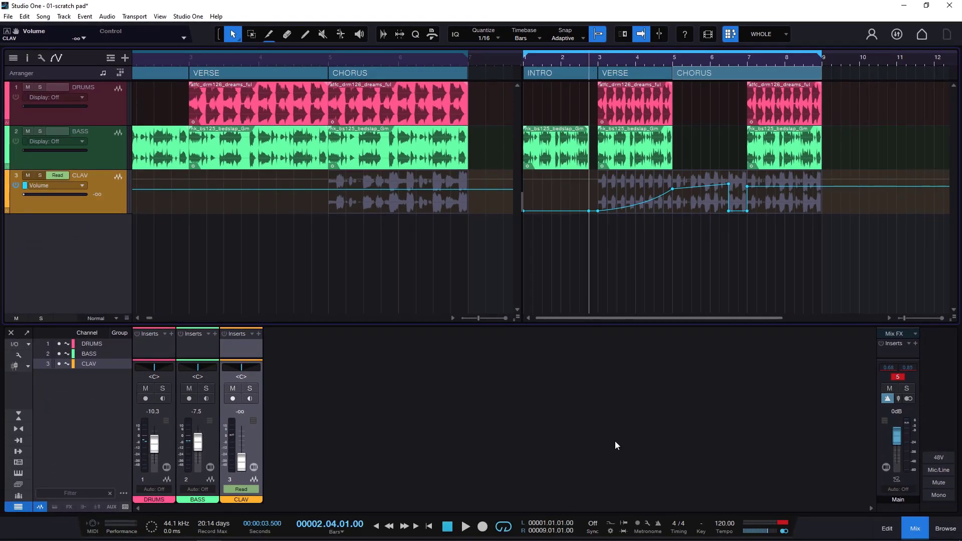
left_click(447, 526)
left_click(466, 526)
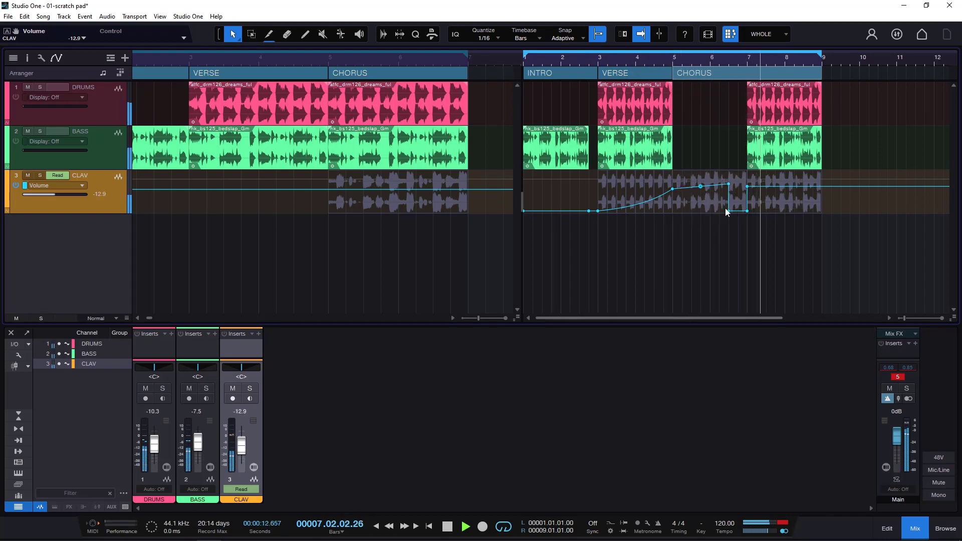
left_click(448, 527)
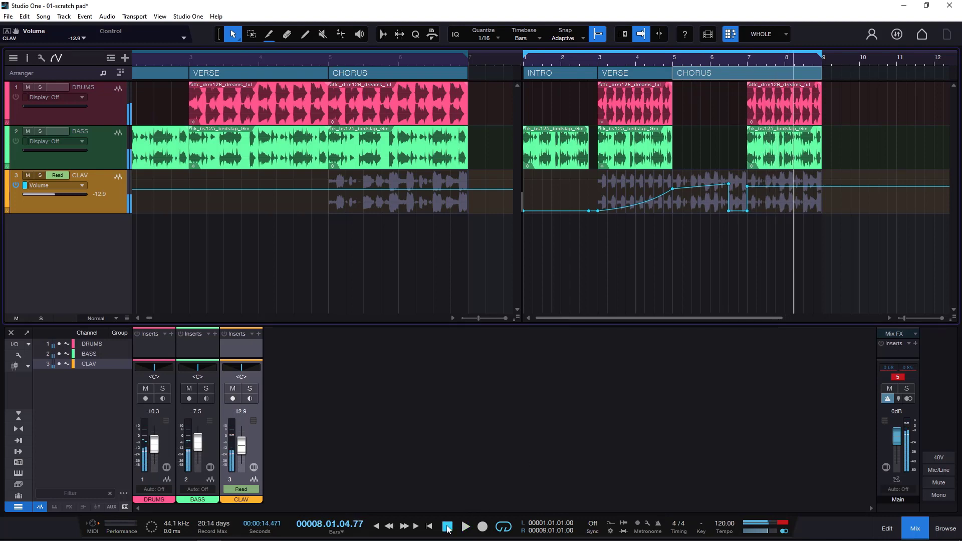
left_click(730, 74)
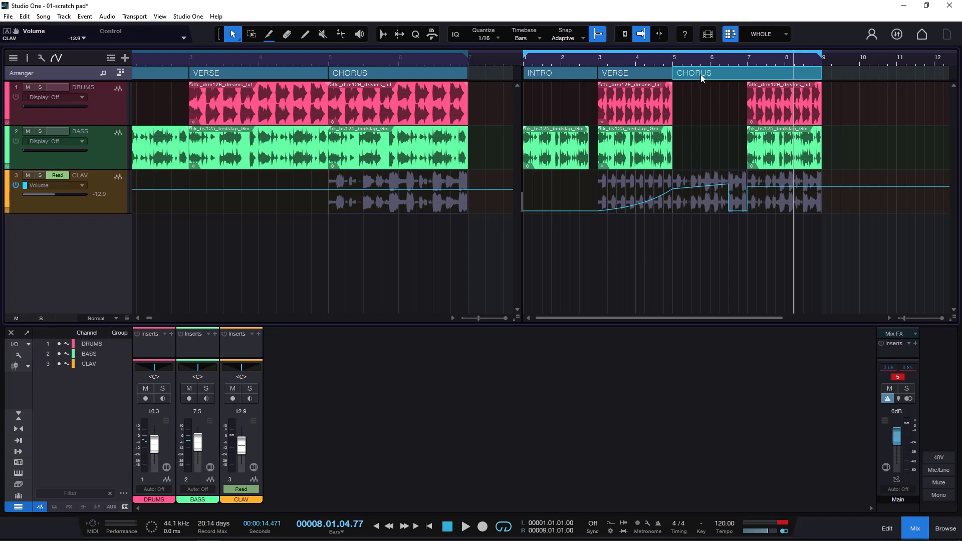
- Replace the main arrangement's CHORUS with the scratch pad's CHORUS, extend the loop to bar 9, and place the playhead at bar 6 beat 4
left_click_drag(700, 74, 415, 45)
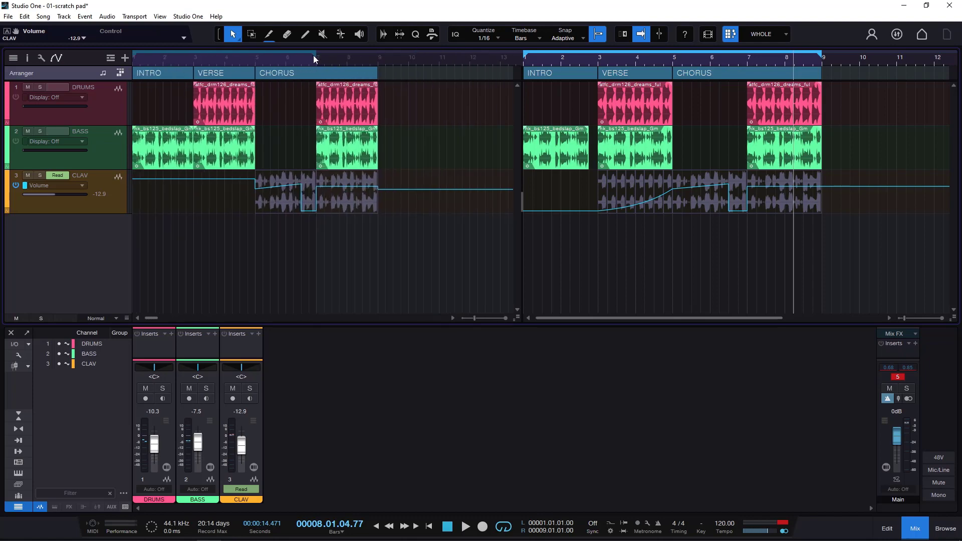
left_click_drag(314, 55, 440, 75)
left_click(344, 58)
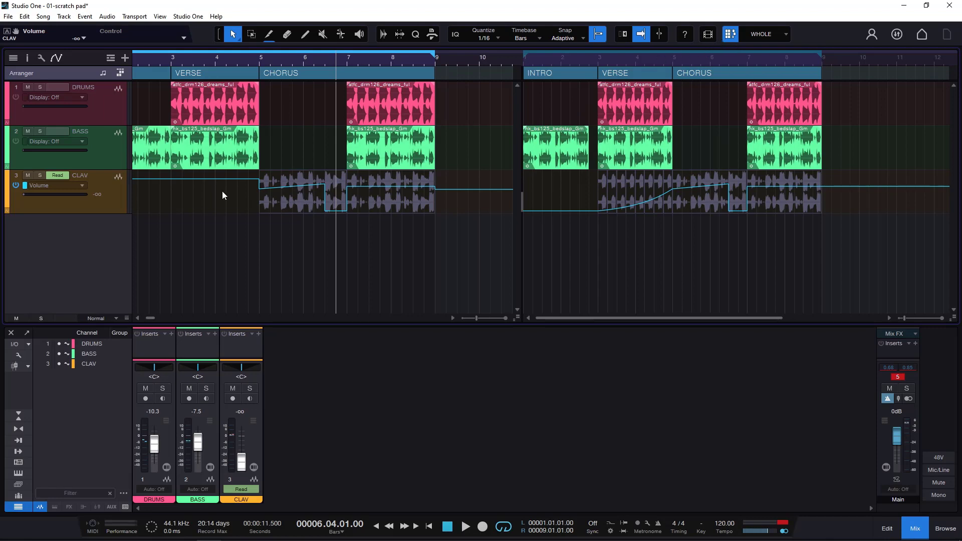
left_click_drag(252, 61, 273, 59)
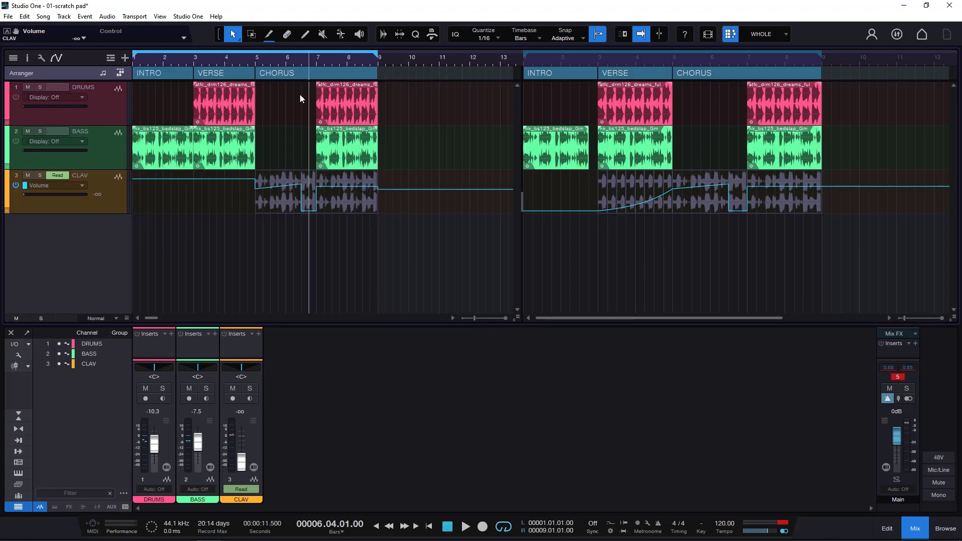
- Undo the CHORUS replacement in the main arrangement and shorten its loop range to end at bar 7
key("ctrl+z")
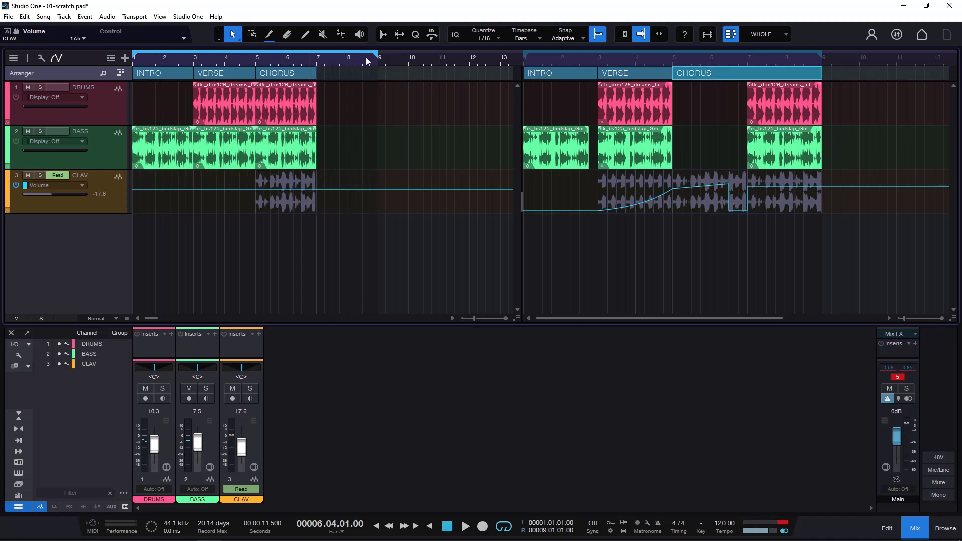
left_click_drag(376, 52, 315, 77)
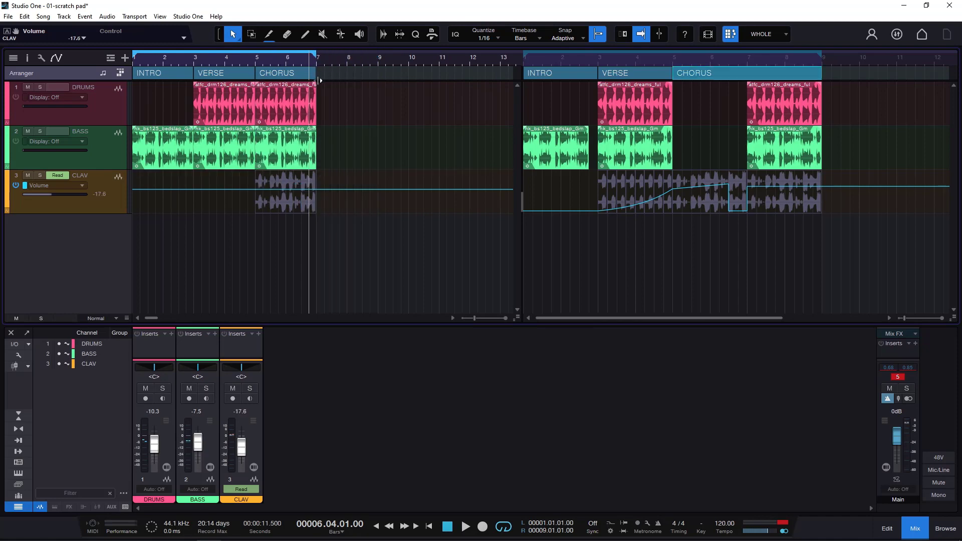
- Alternate the playhead between the scratch pad and main arrangement, look over the song export commands, and finish in the scratch pad at bar 2 beat 3
left_click(719, 55)
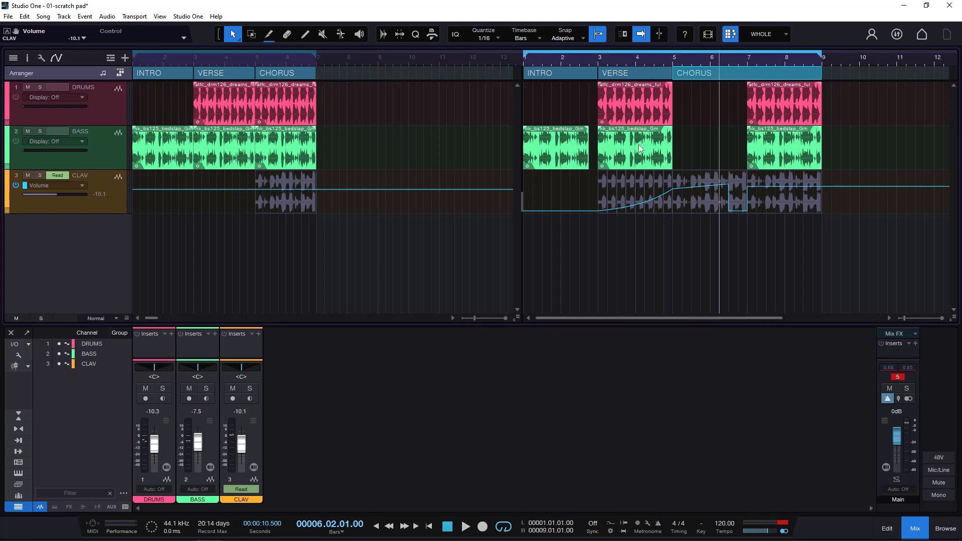
left_click(173, 59)
left_click(43, 16)
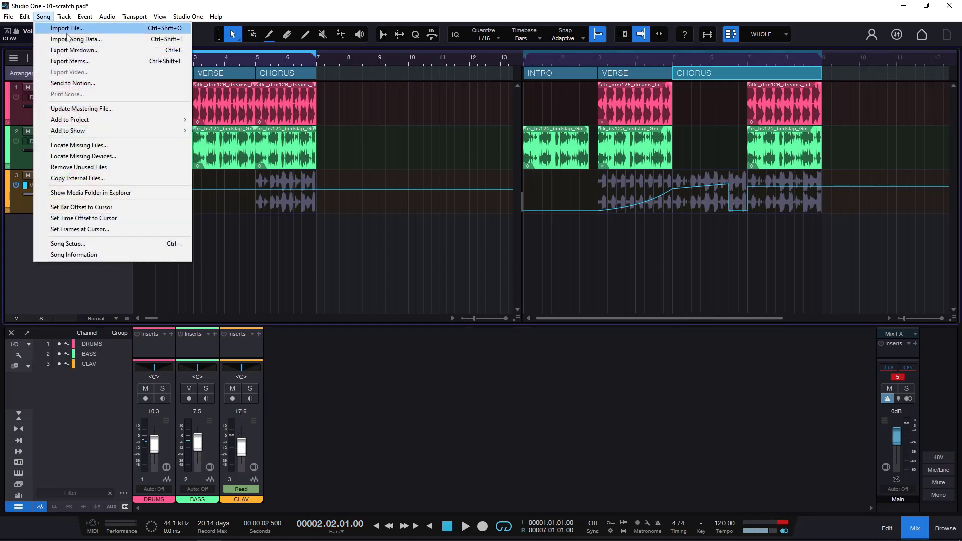
left_click(279, 54)
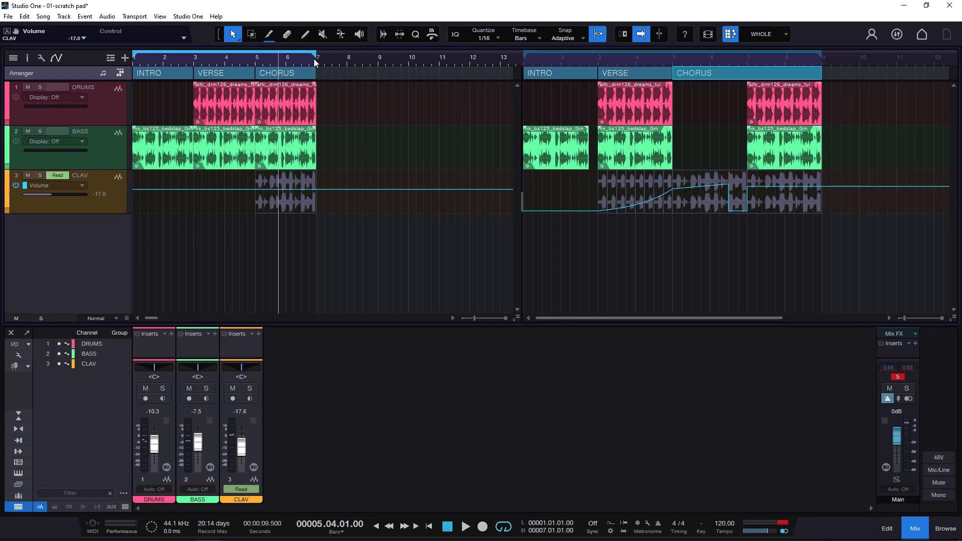
left_click_drag(308, 58, 315, 58)
left_click(586, 60)
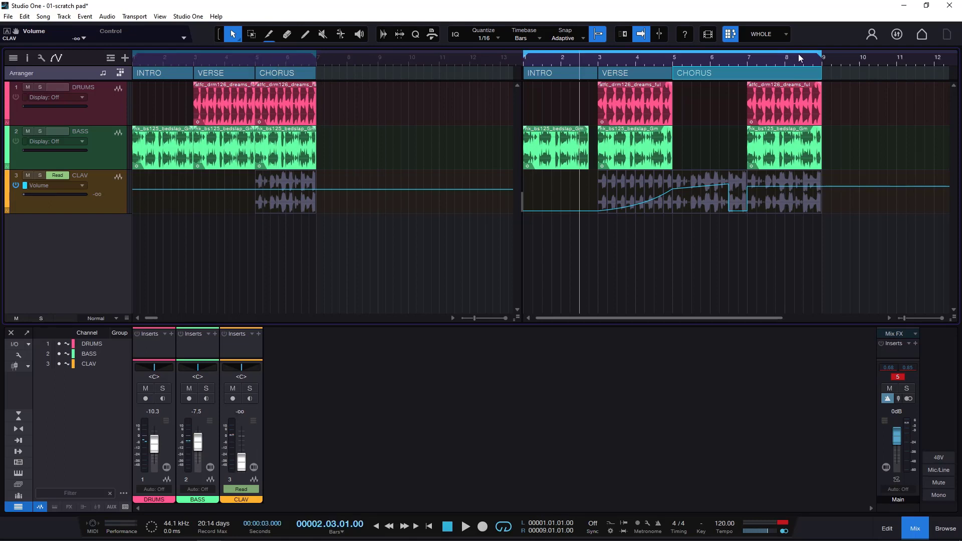